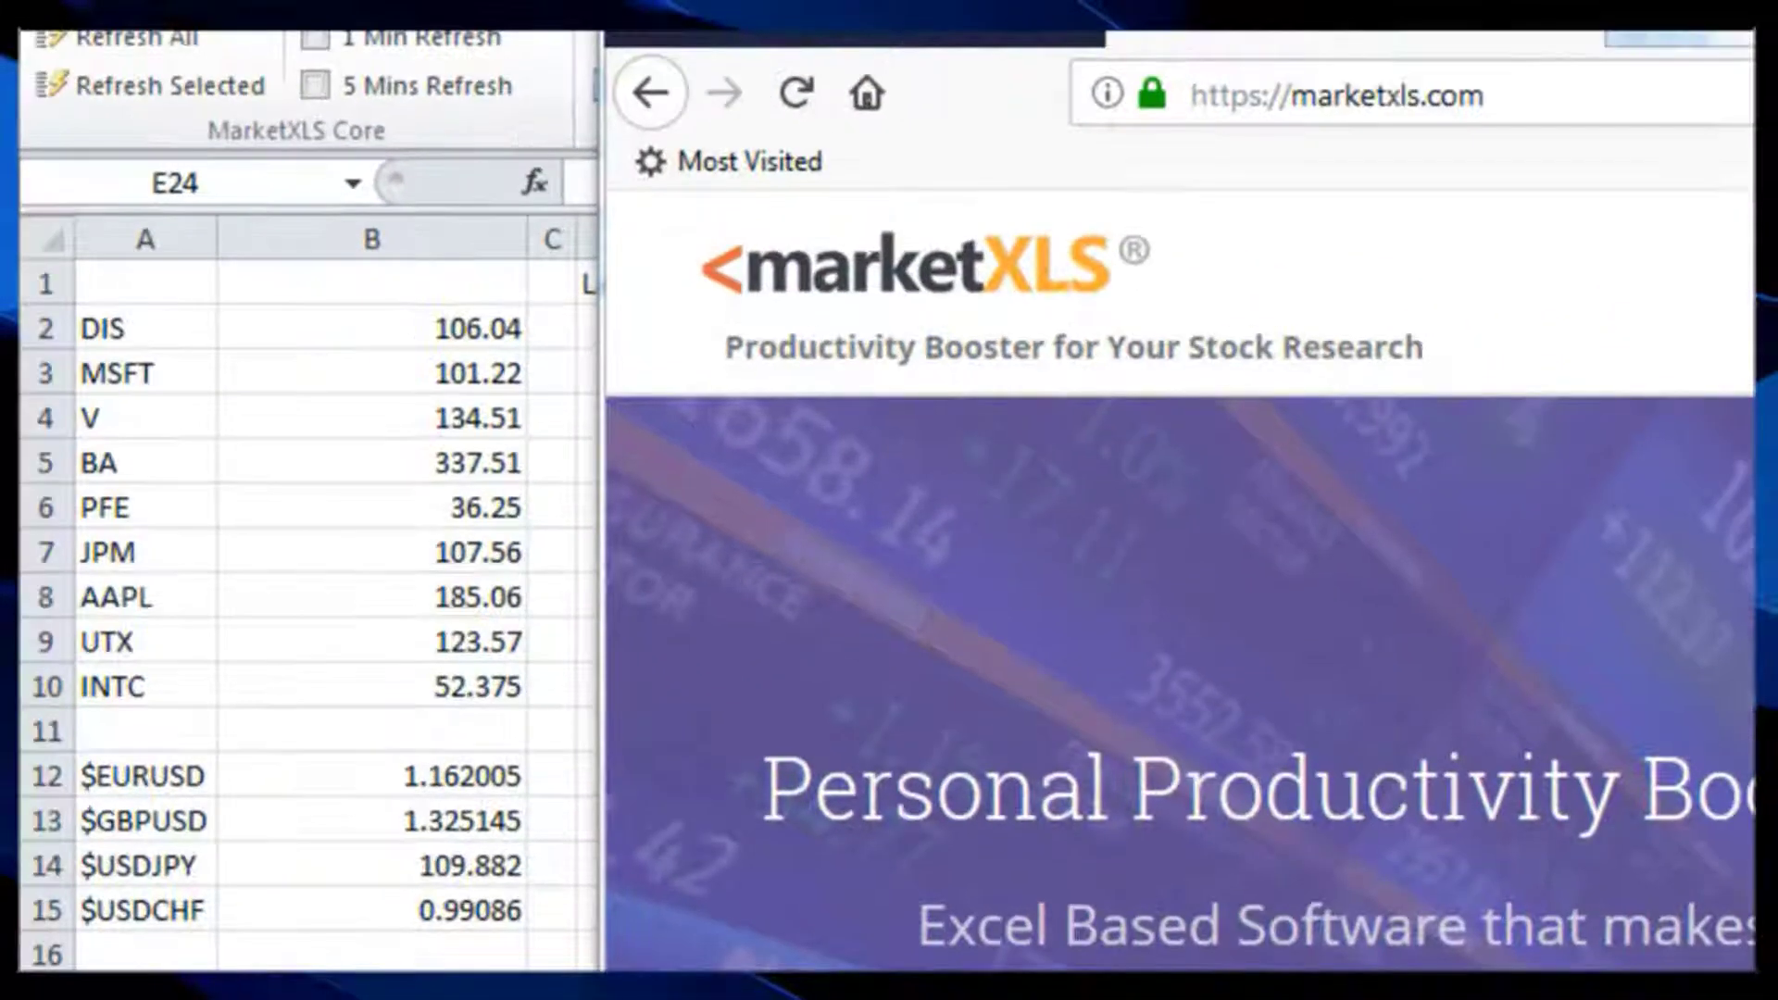
Step: Switch to the Excel workbook, copy the header Last from D1 to B1, and compare the price formulas in B2:B10 and D2:D10
key(alt+Tab)
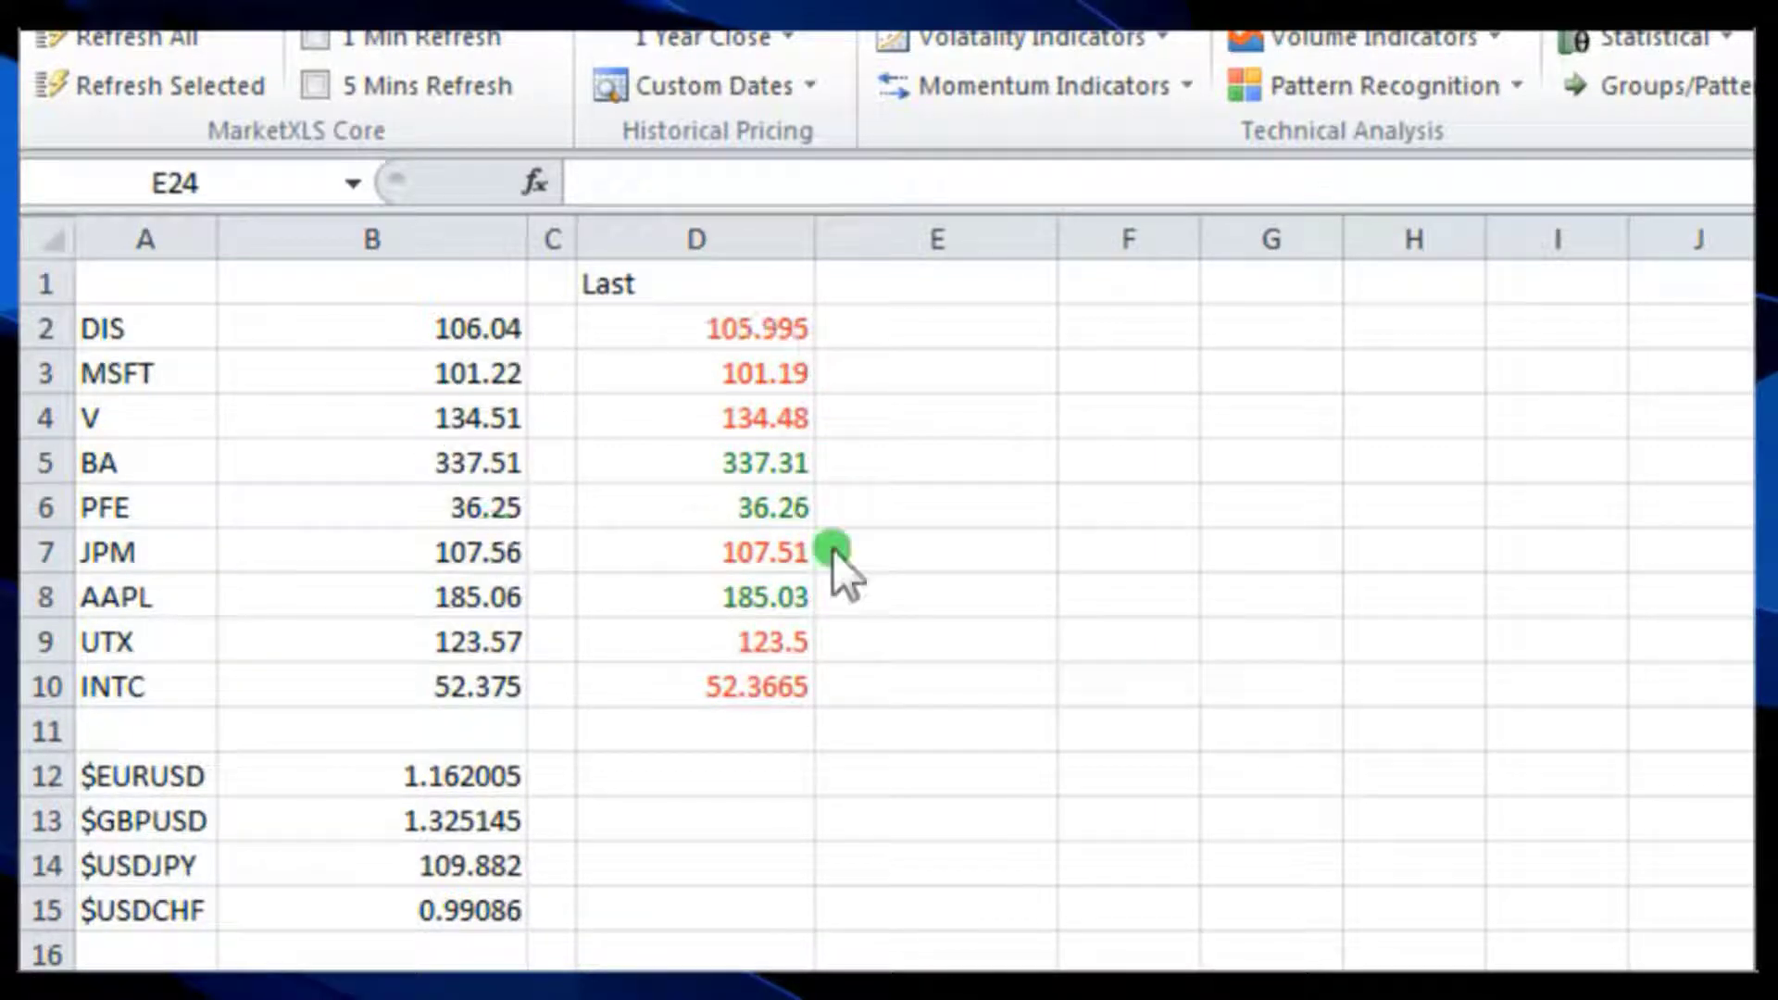
click(654, 276)
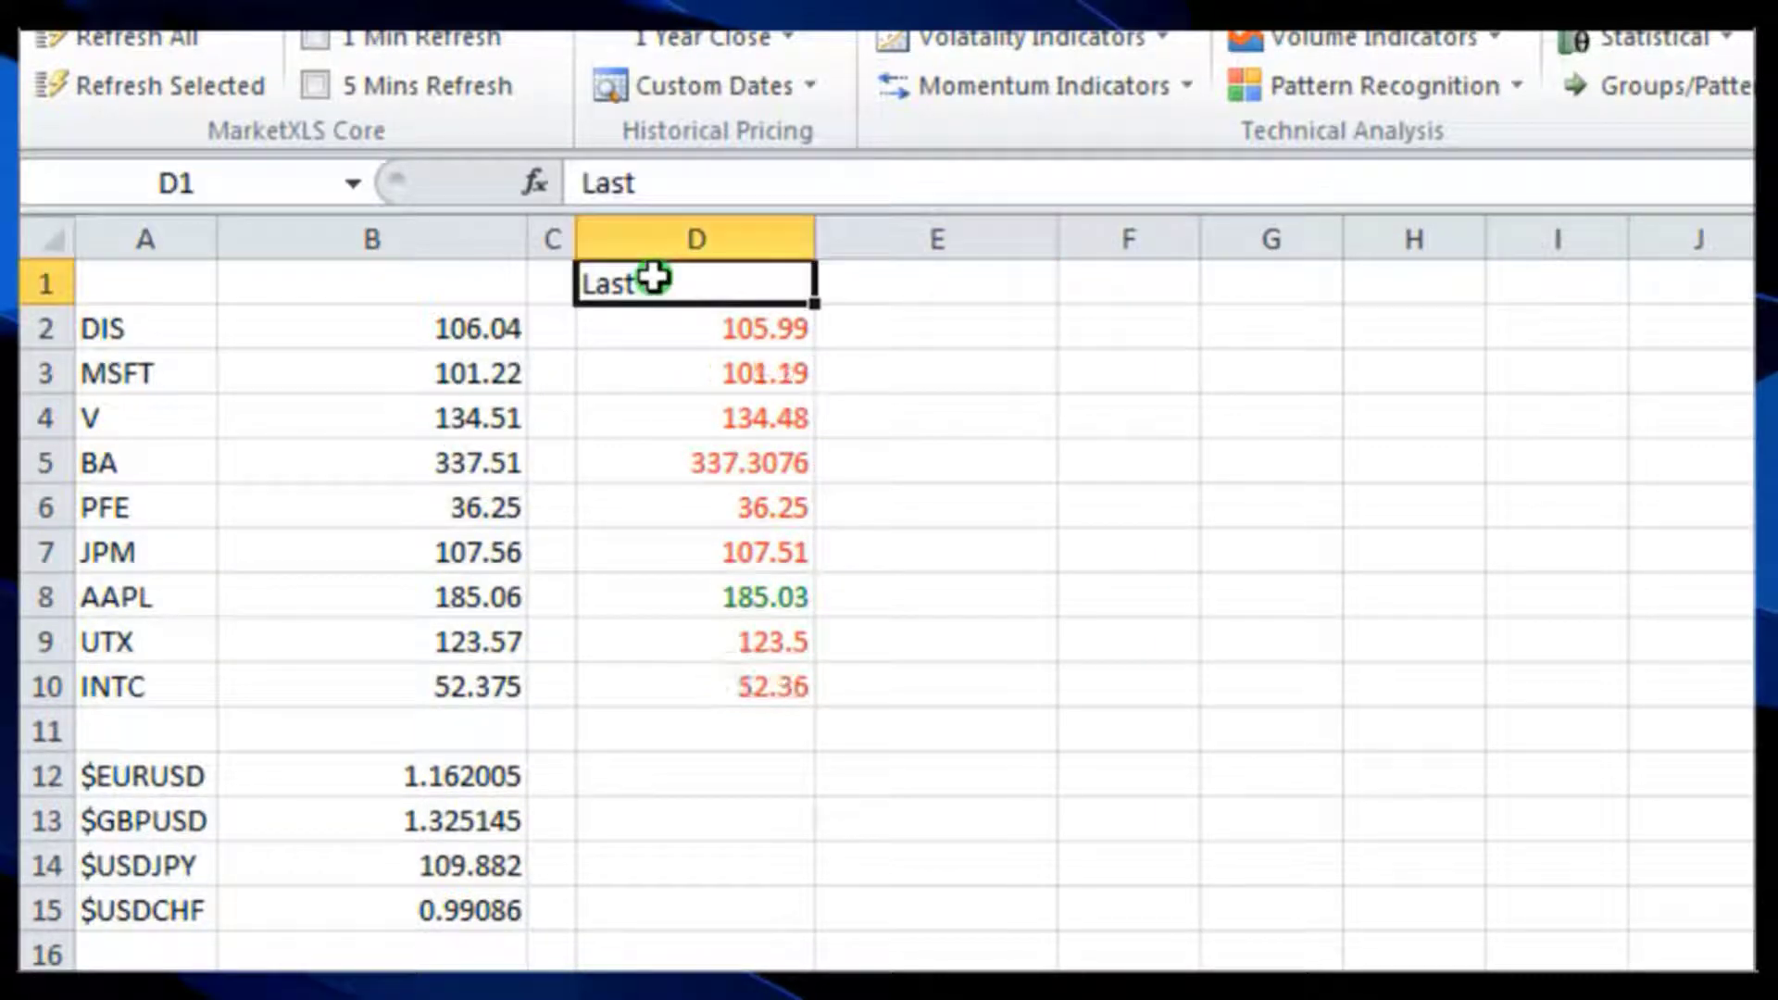
right_click(654, 276)
click(754, 355)
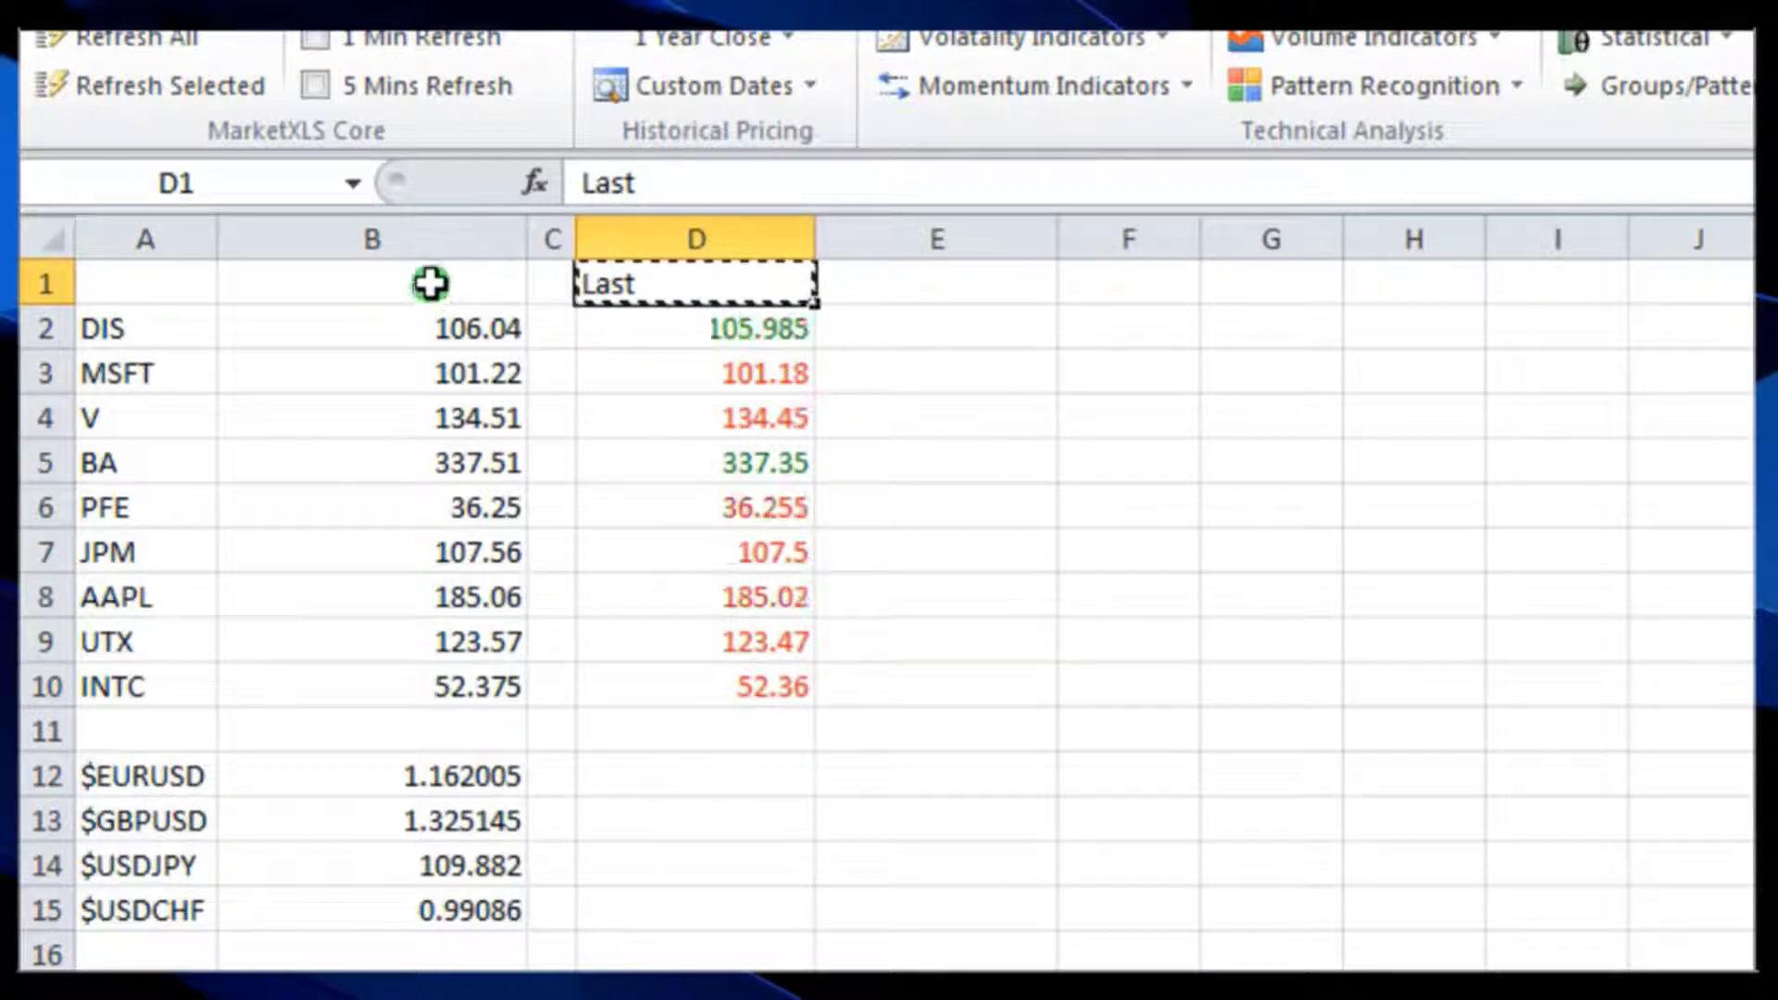
click(430, 284)
right_click(430, 284)
click(526, 461)
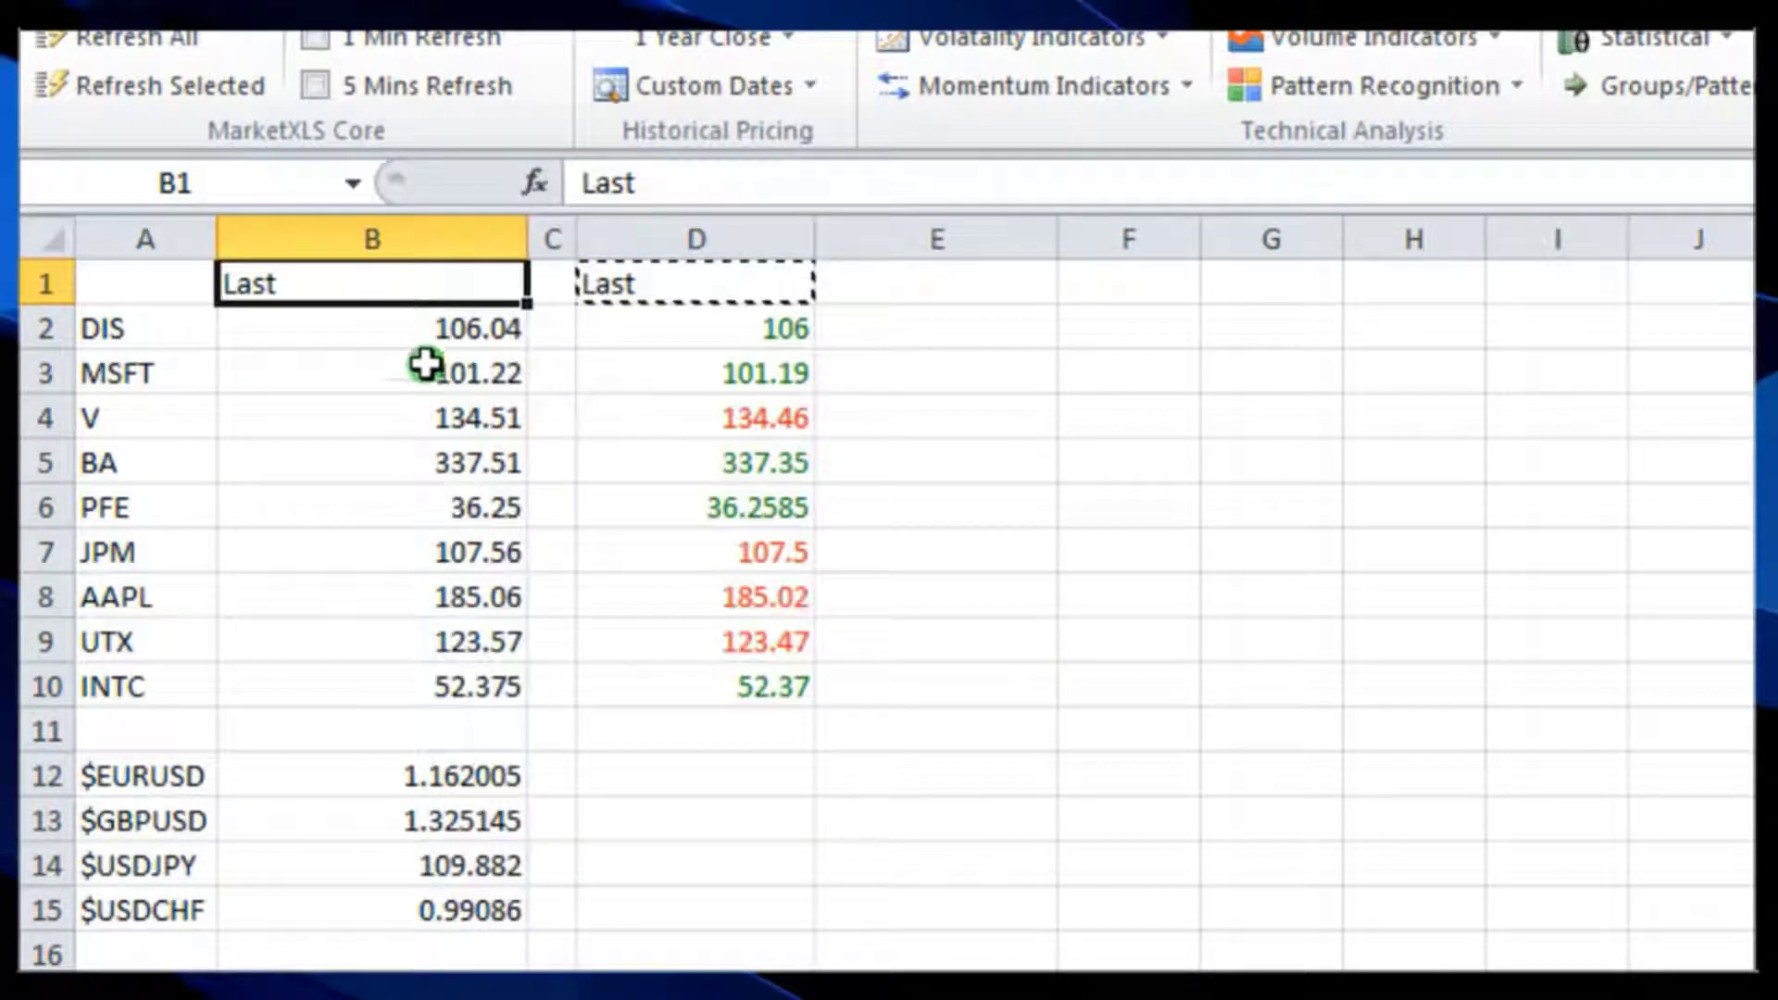
drag(446, 320, 454, 667)
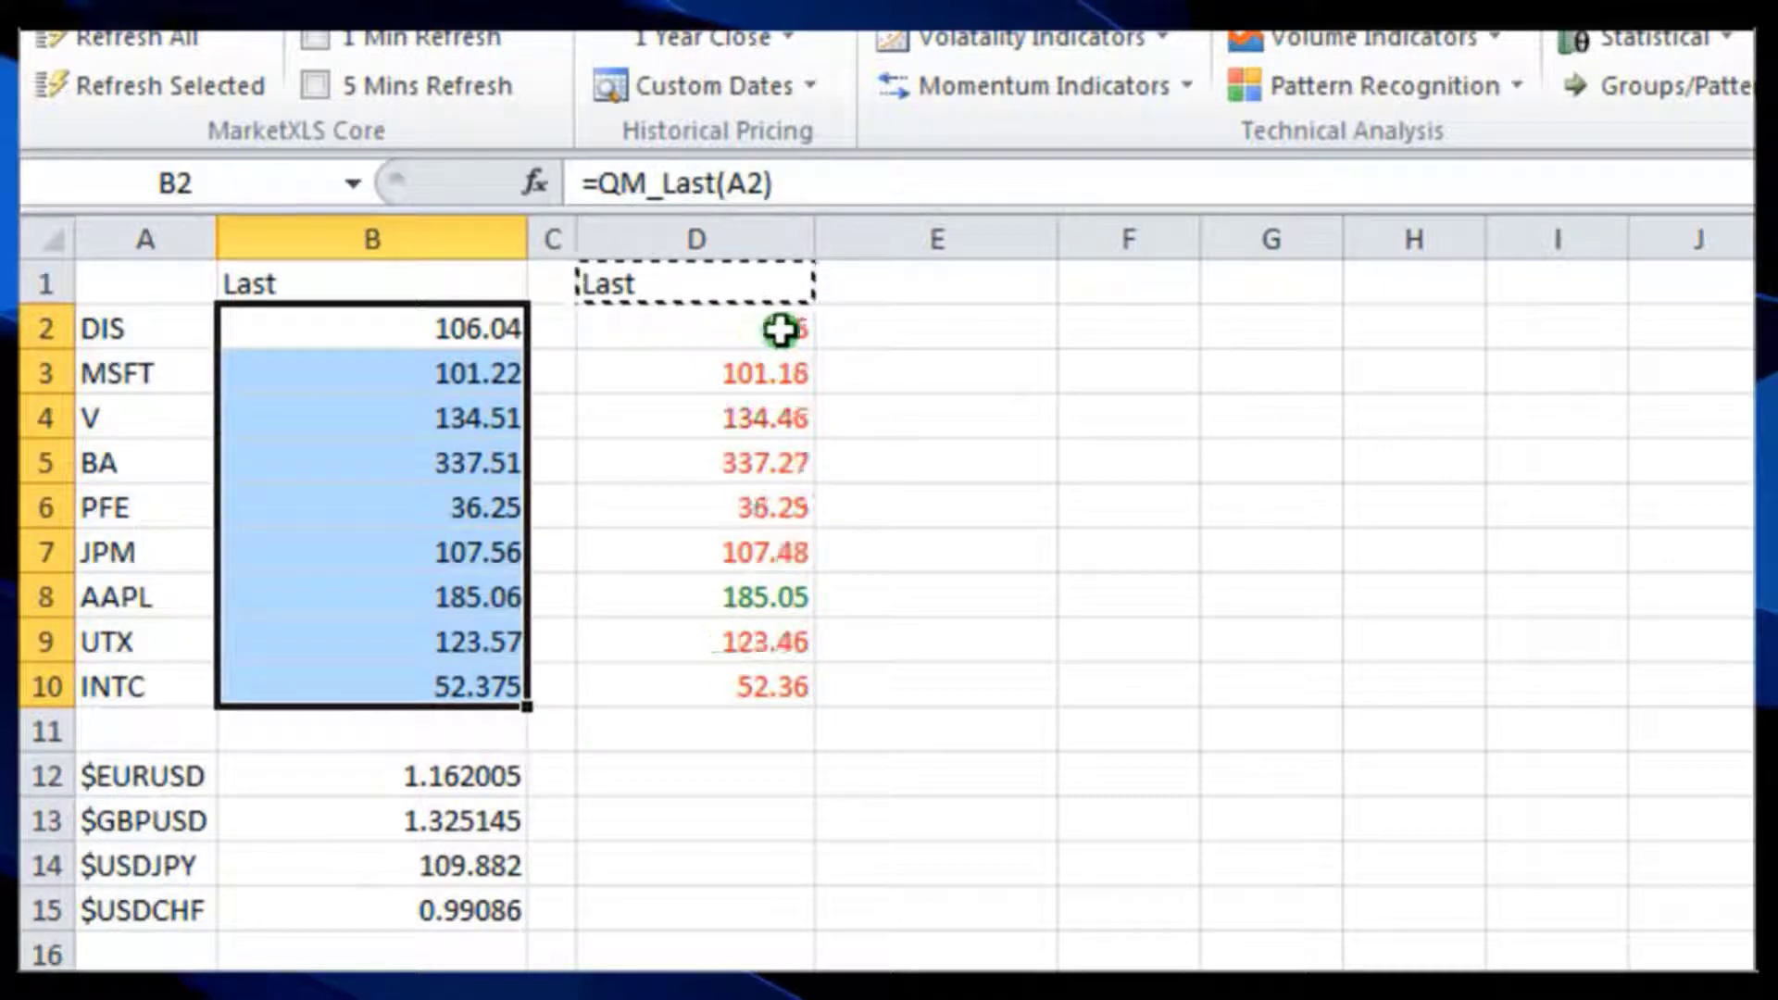
drag(789, 330, 766, 679)
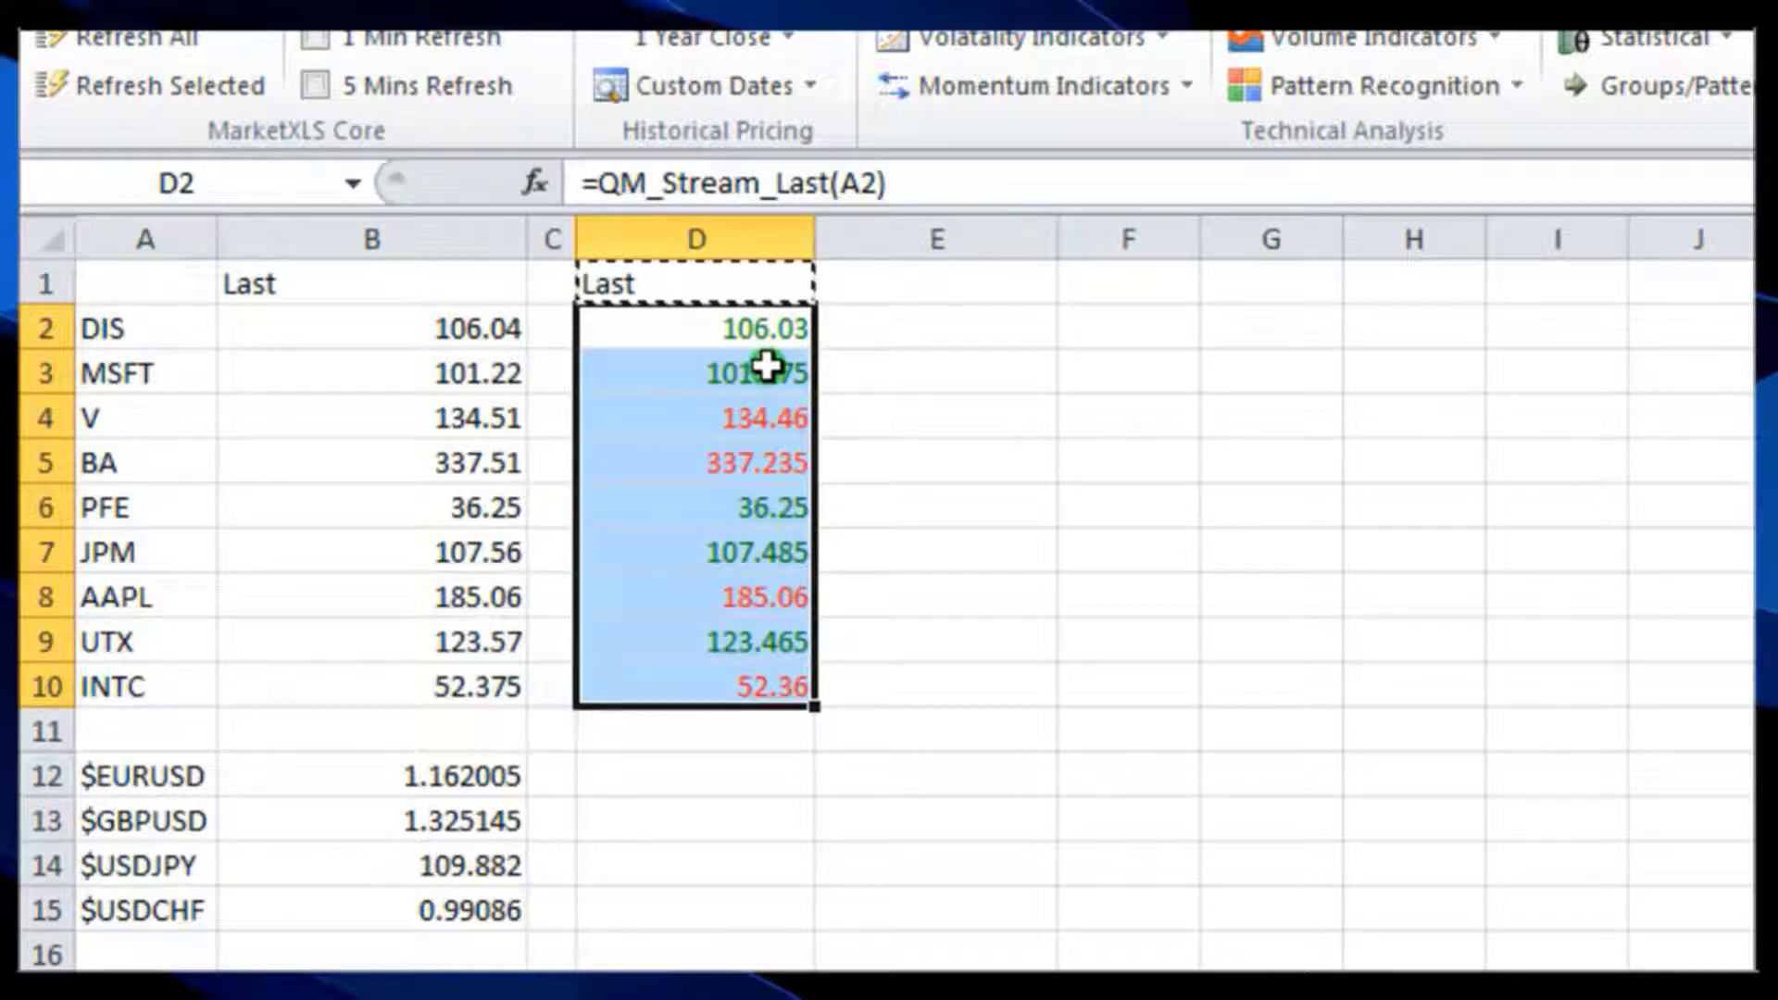
Step: Copy the stock tickers in A2:A10 and paste them starting at A2 on the next worksheet
drag(135, 325, 147, 680)
right_click(134, 344)
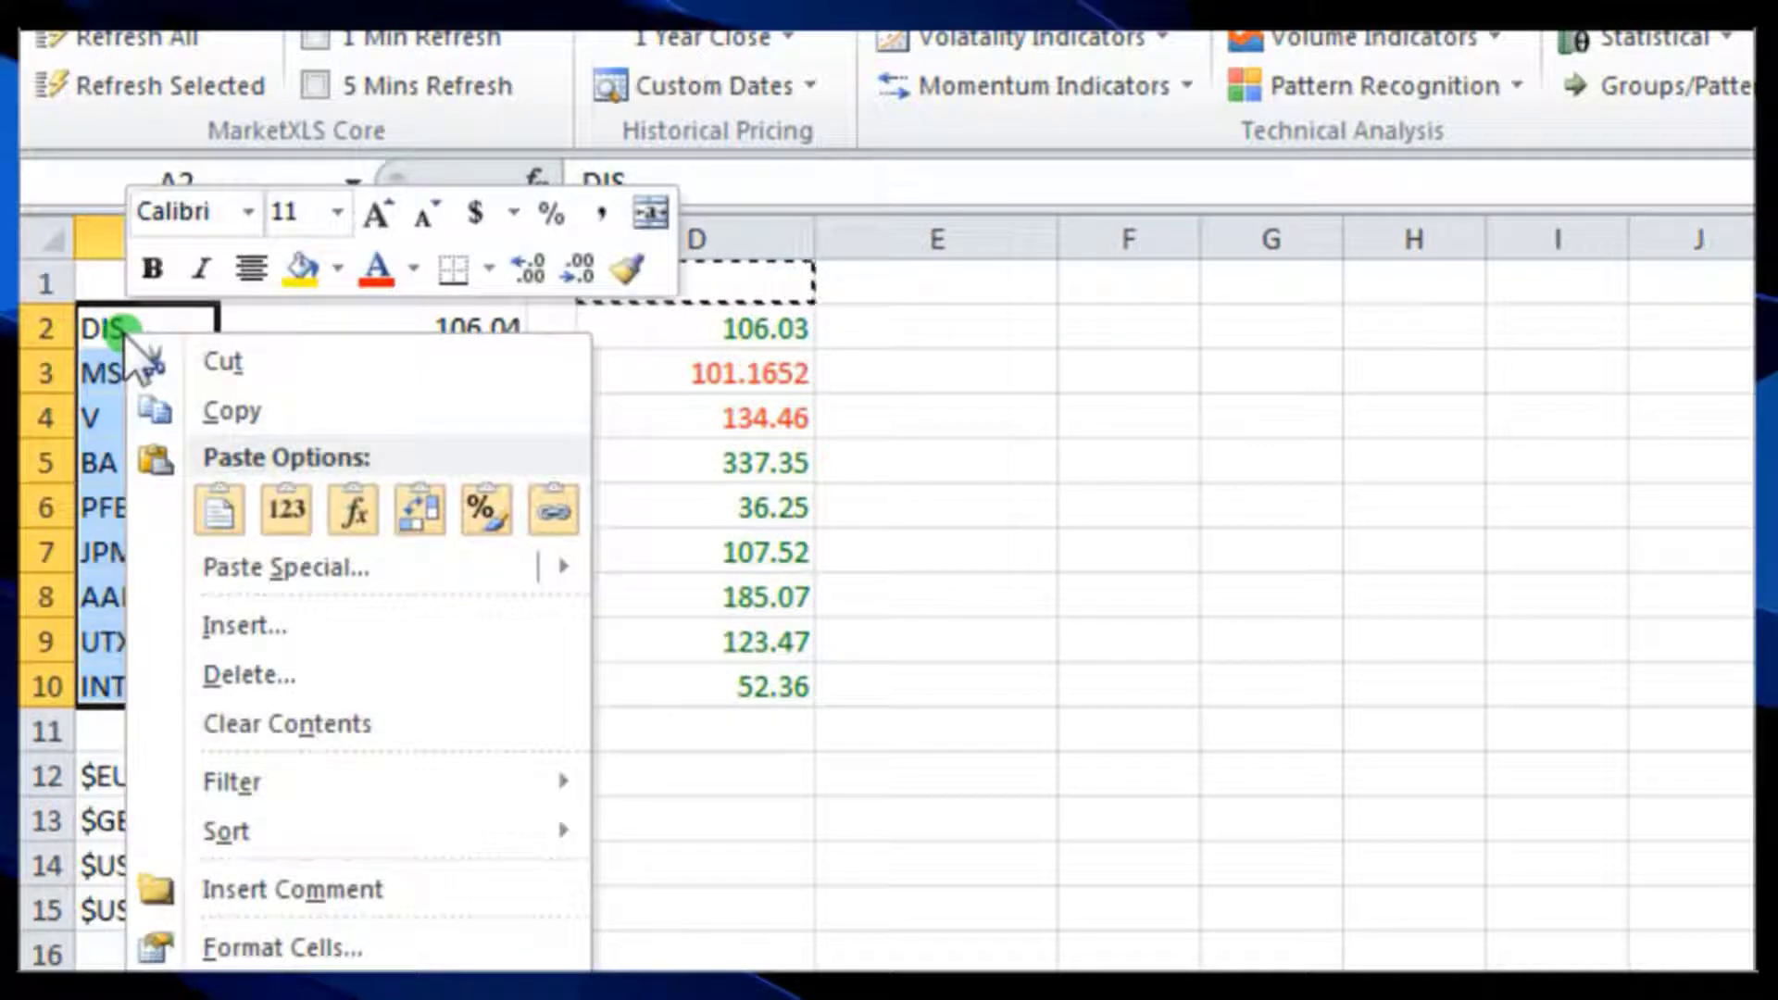
click(230, 408)
key(ctrl+Page_Down)
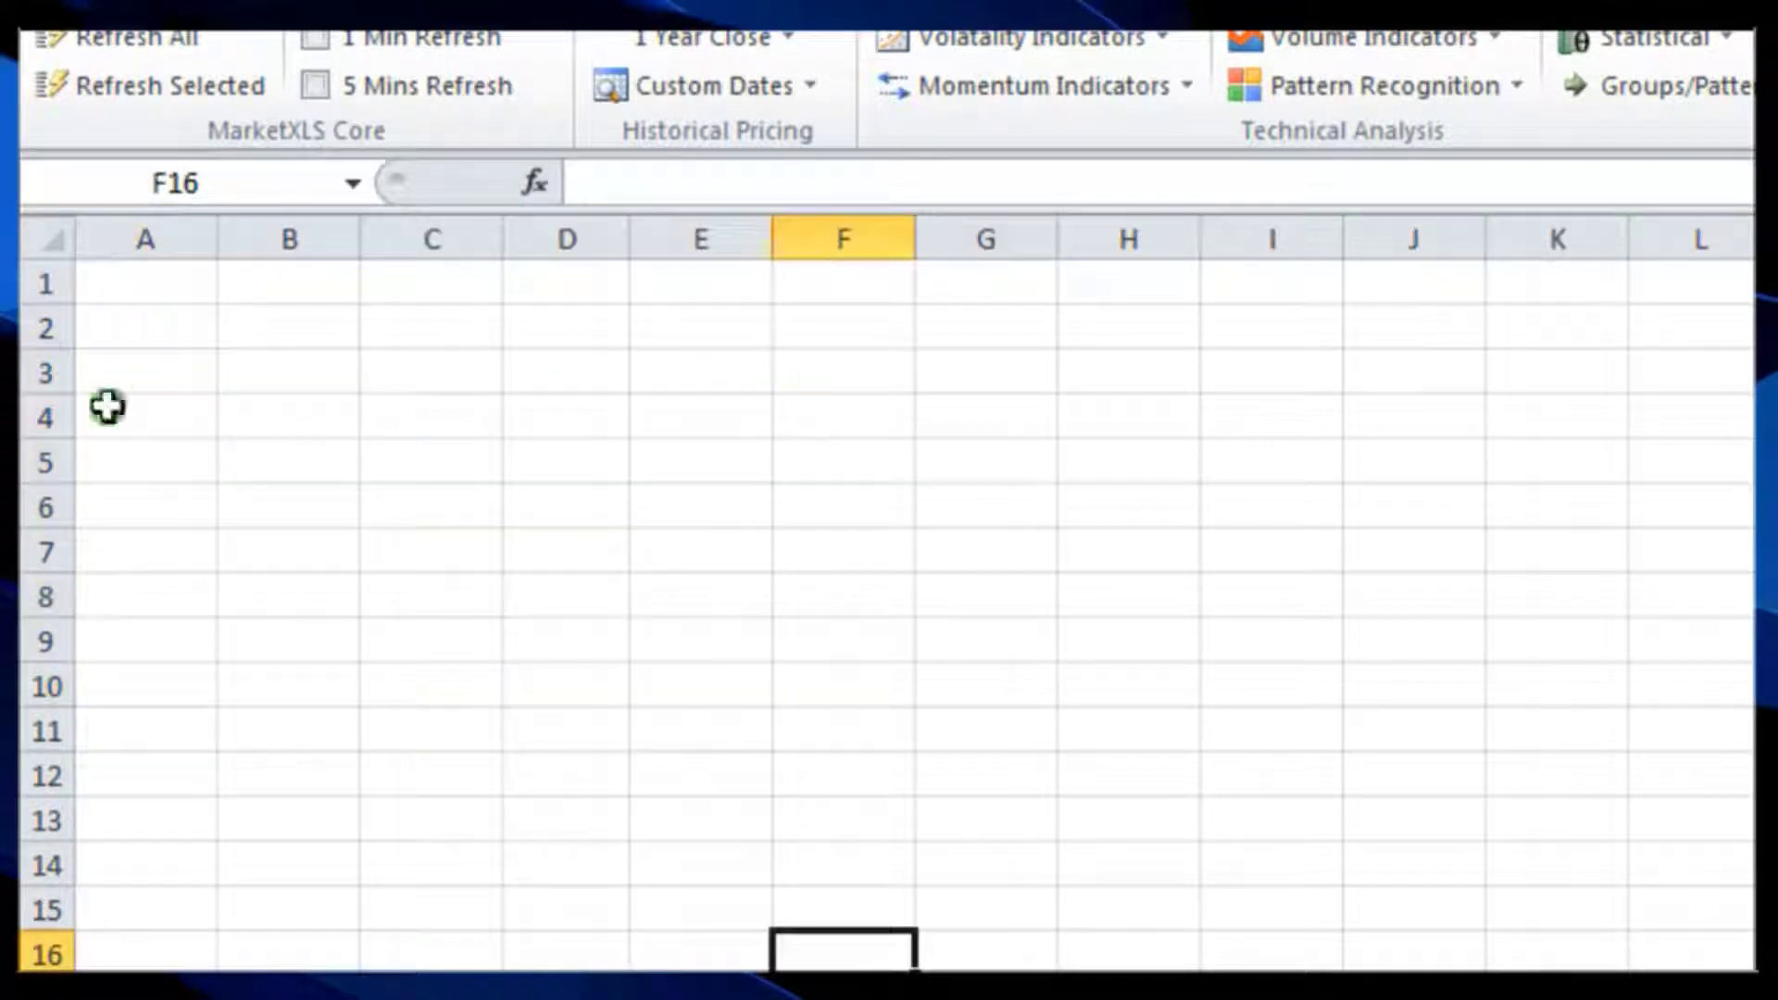
click(137, 329)
right_click(137, 329)
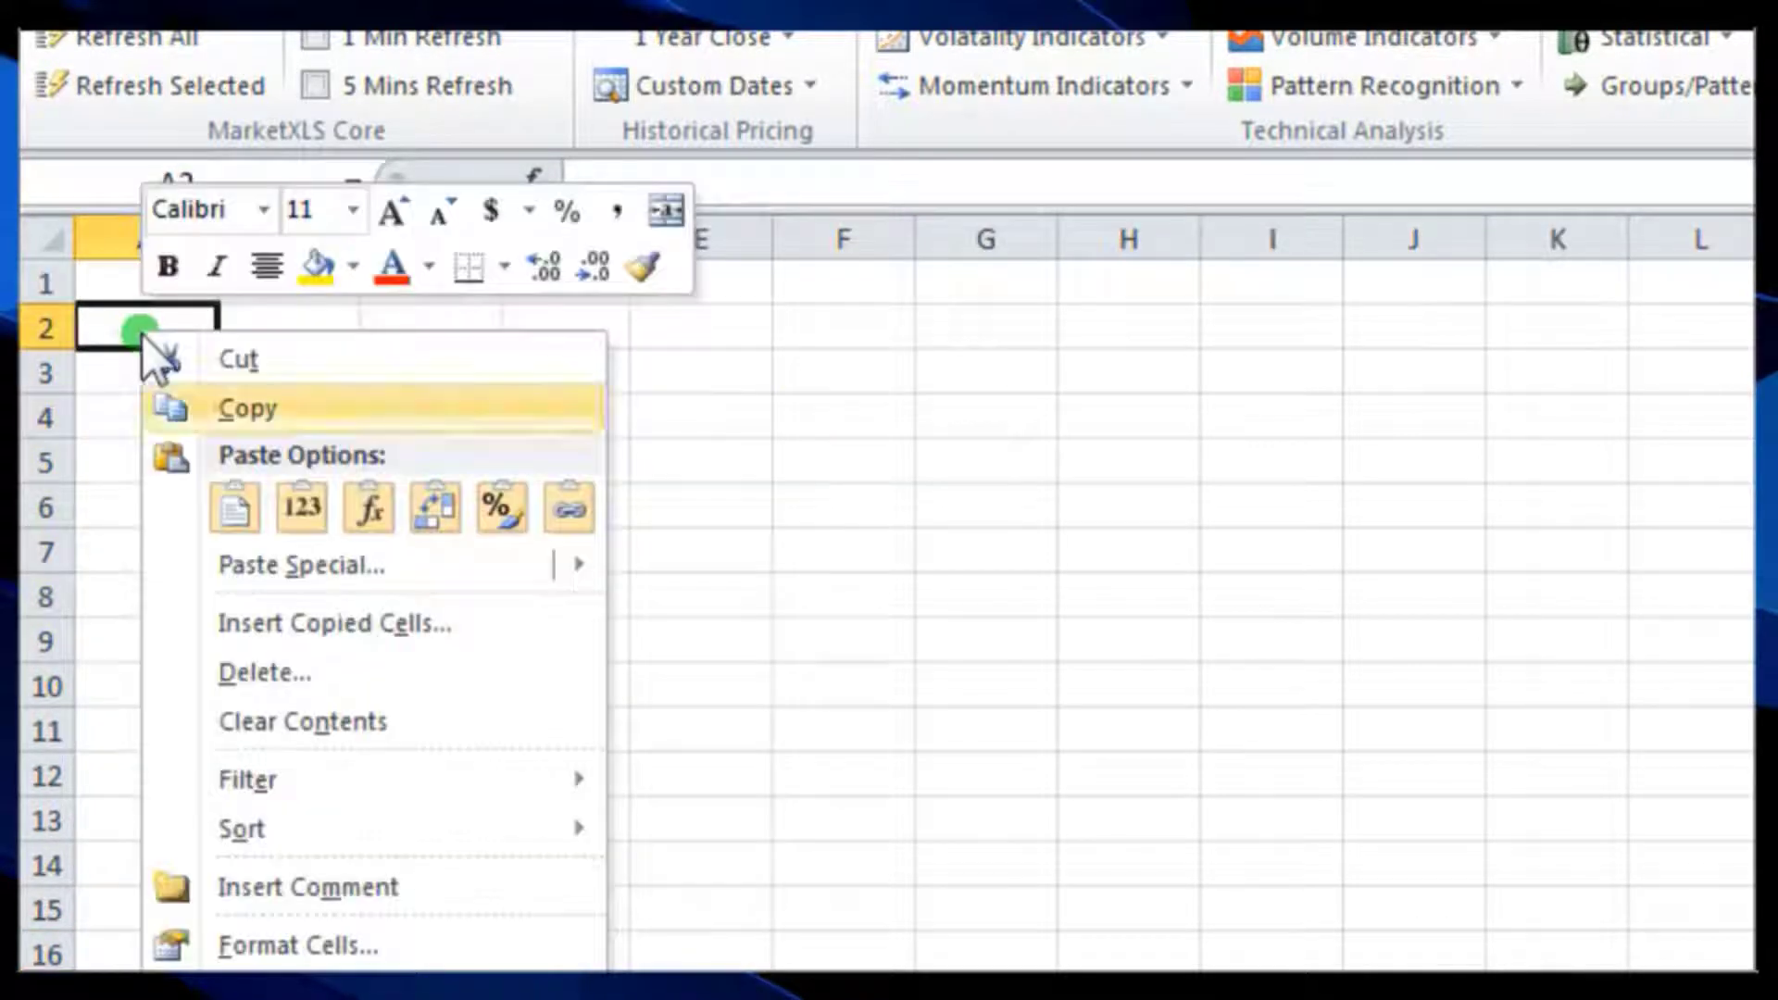
click(228, 502)
click(286, 593)
Step: Enter the column header Last in cells C1 and E1 of the new ticker sheet
click(423, 280)
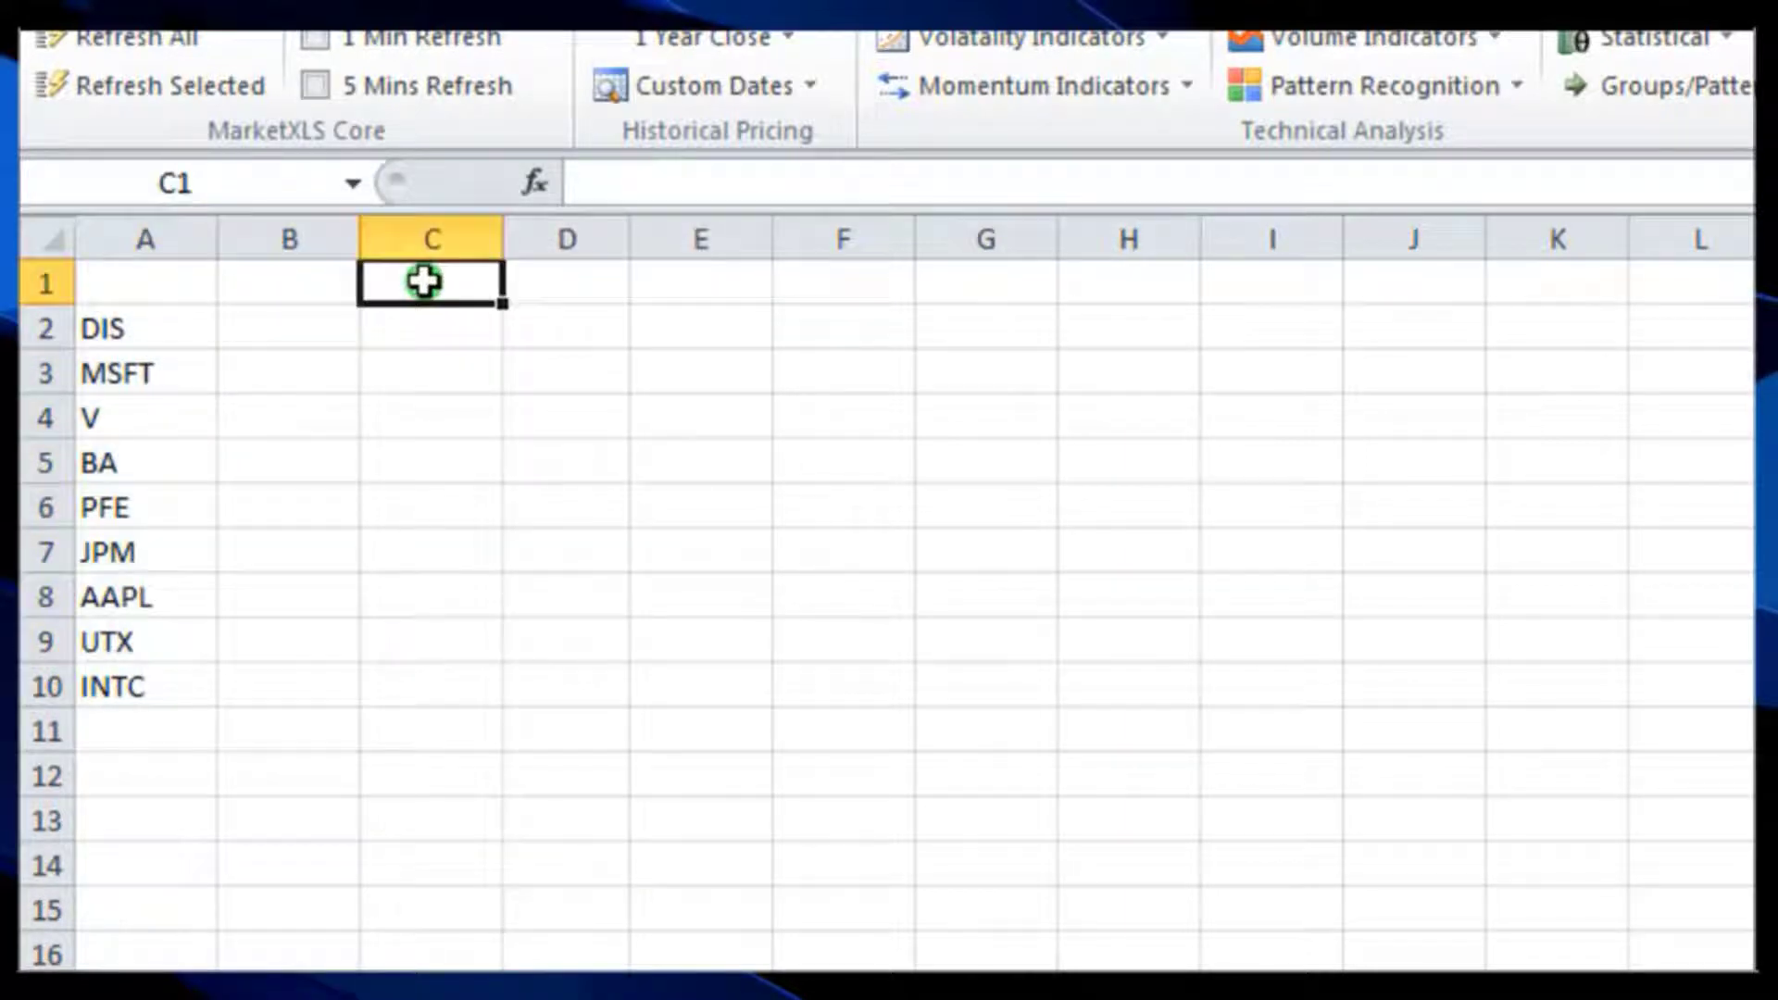
text(Last)
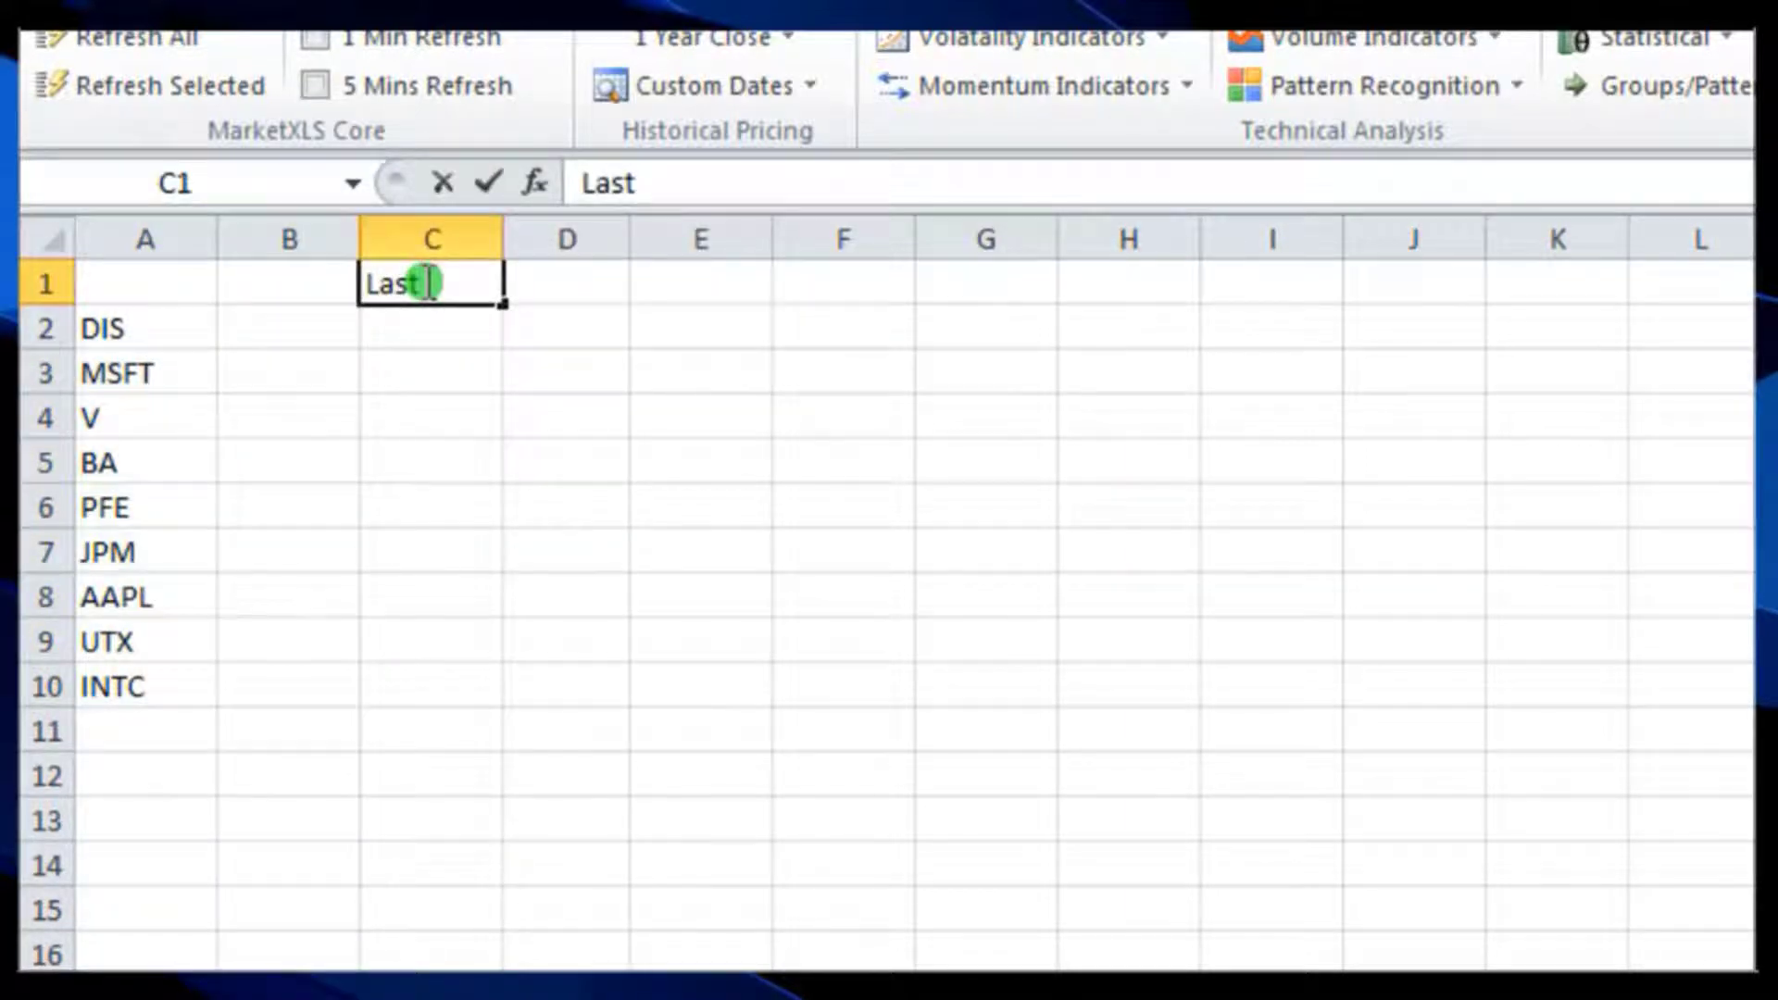
key(Return)
click(426, 282)
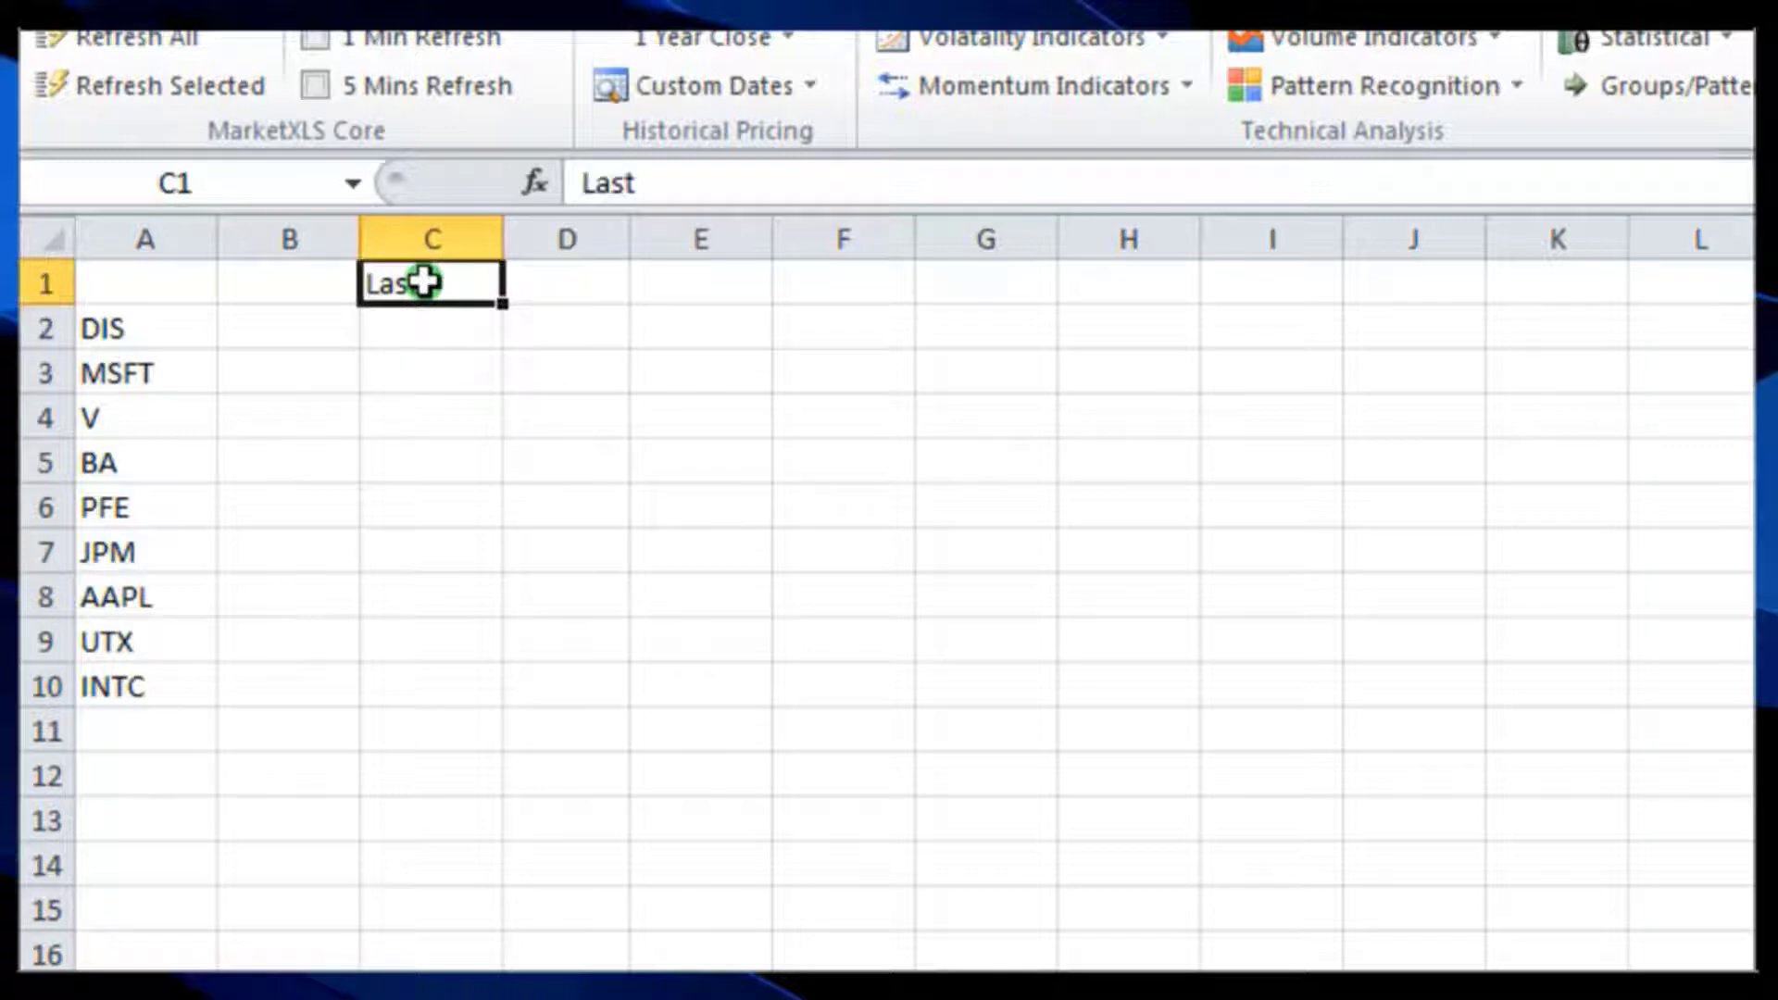
key(Right)
key(Right)
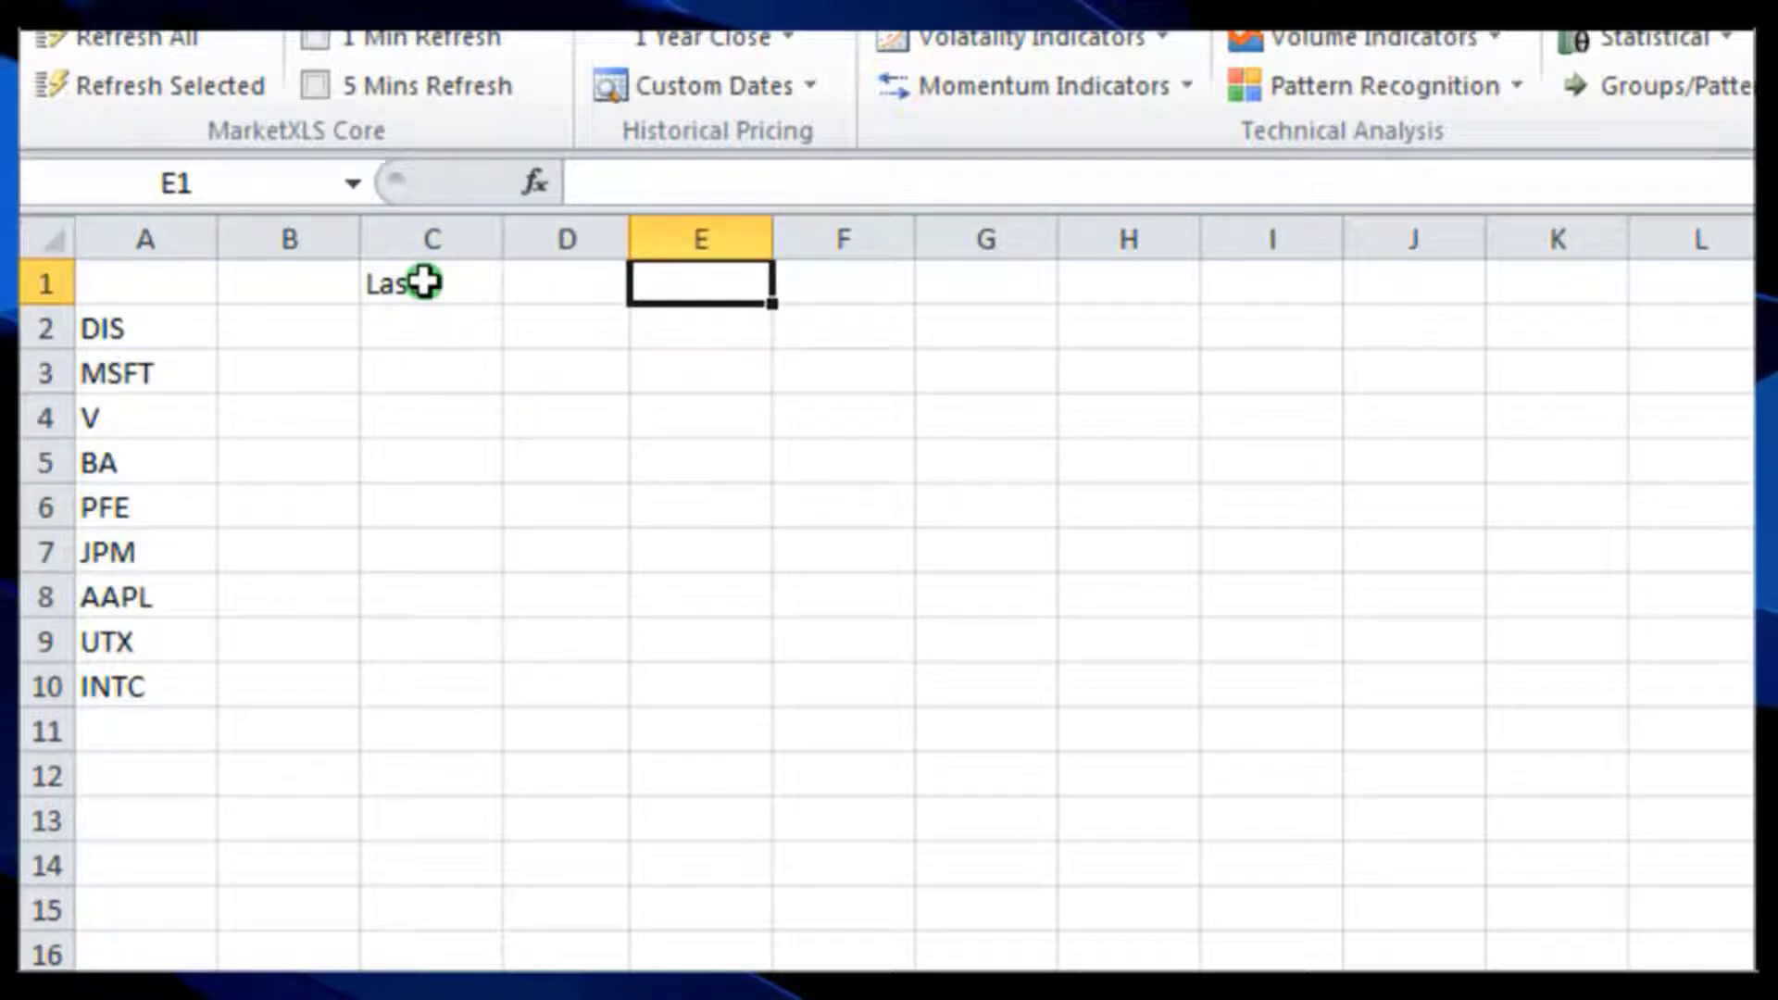
text(Last)
key(Return)
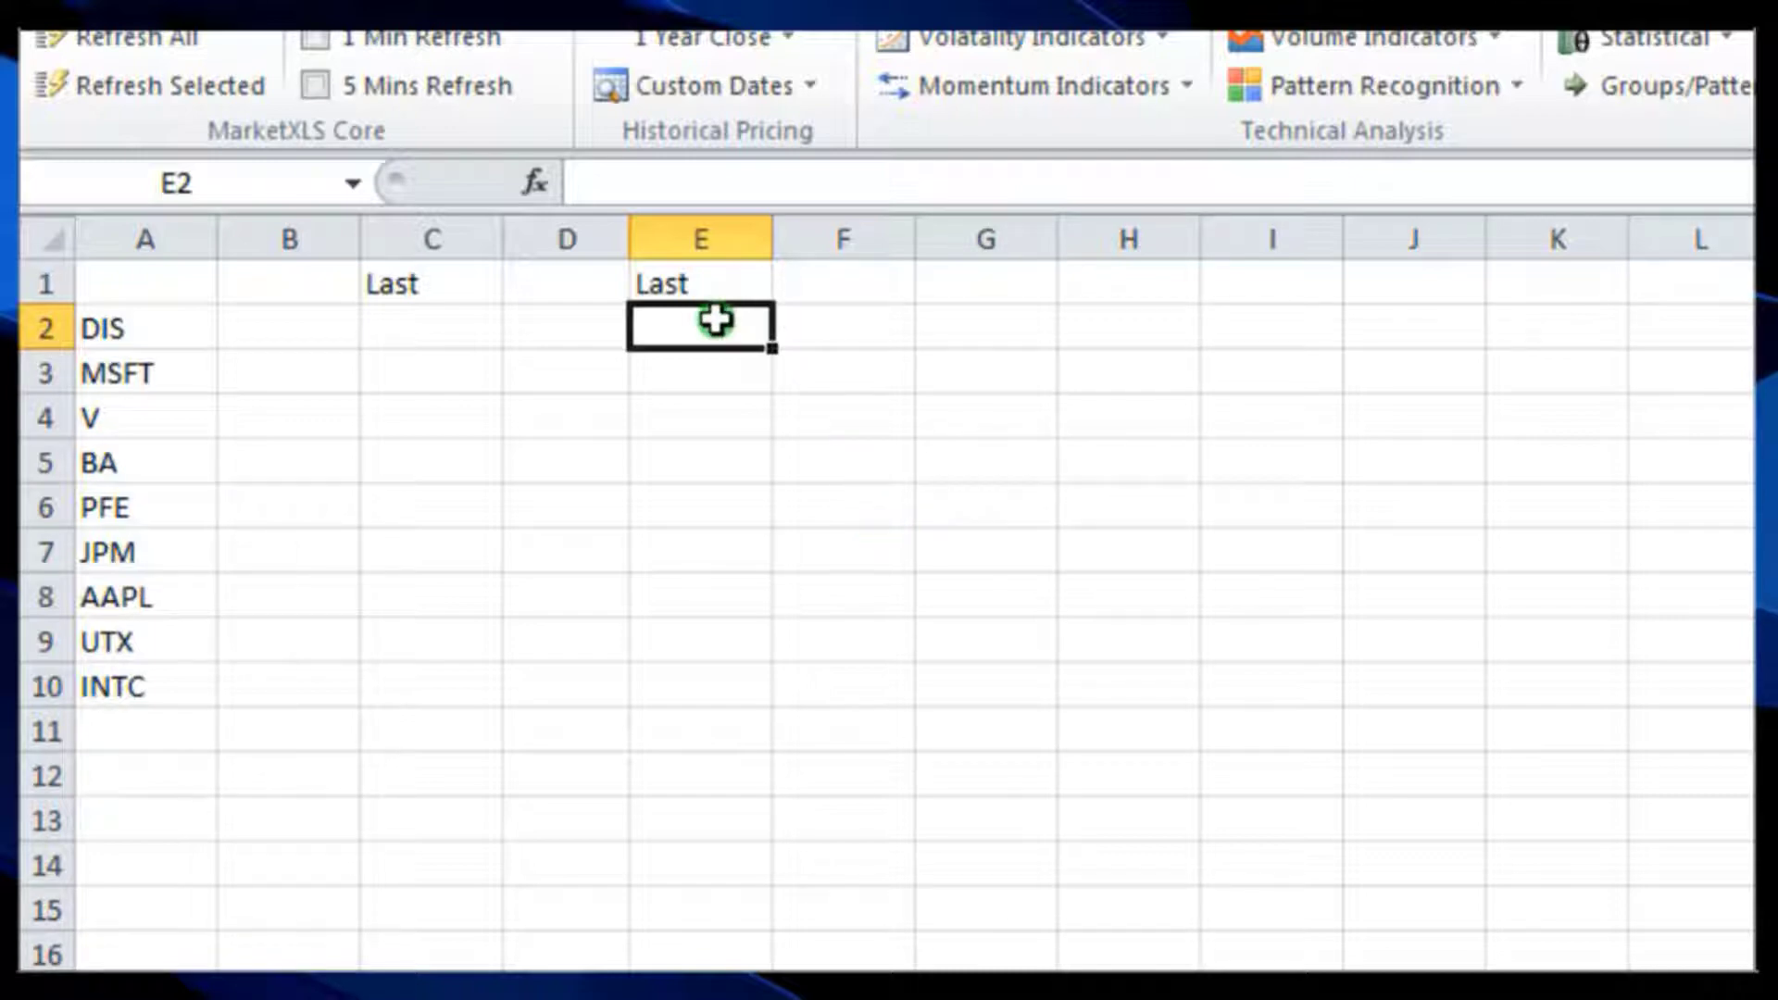
Step: Write the formula =QM_Last("MSFT") in cell E2 with the ticker as quoted text
click(708, 185)
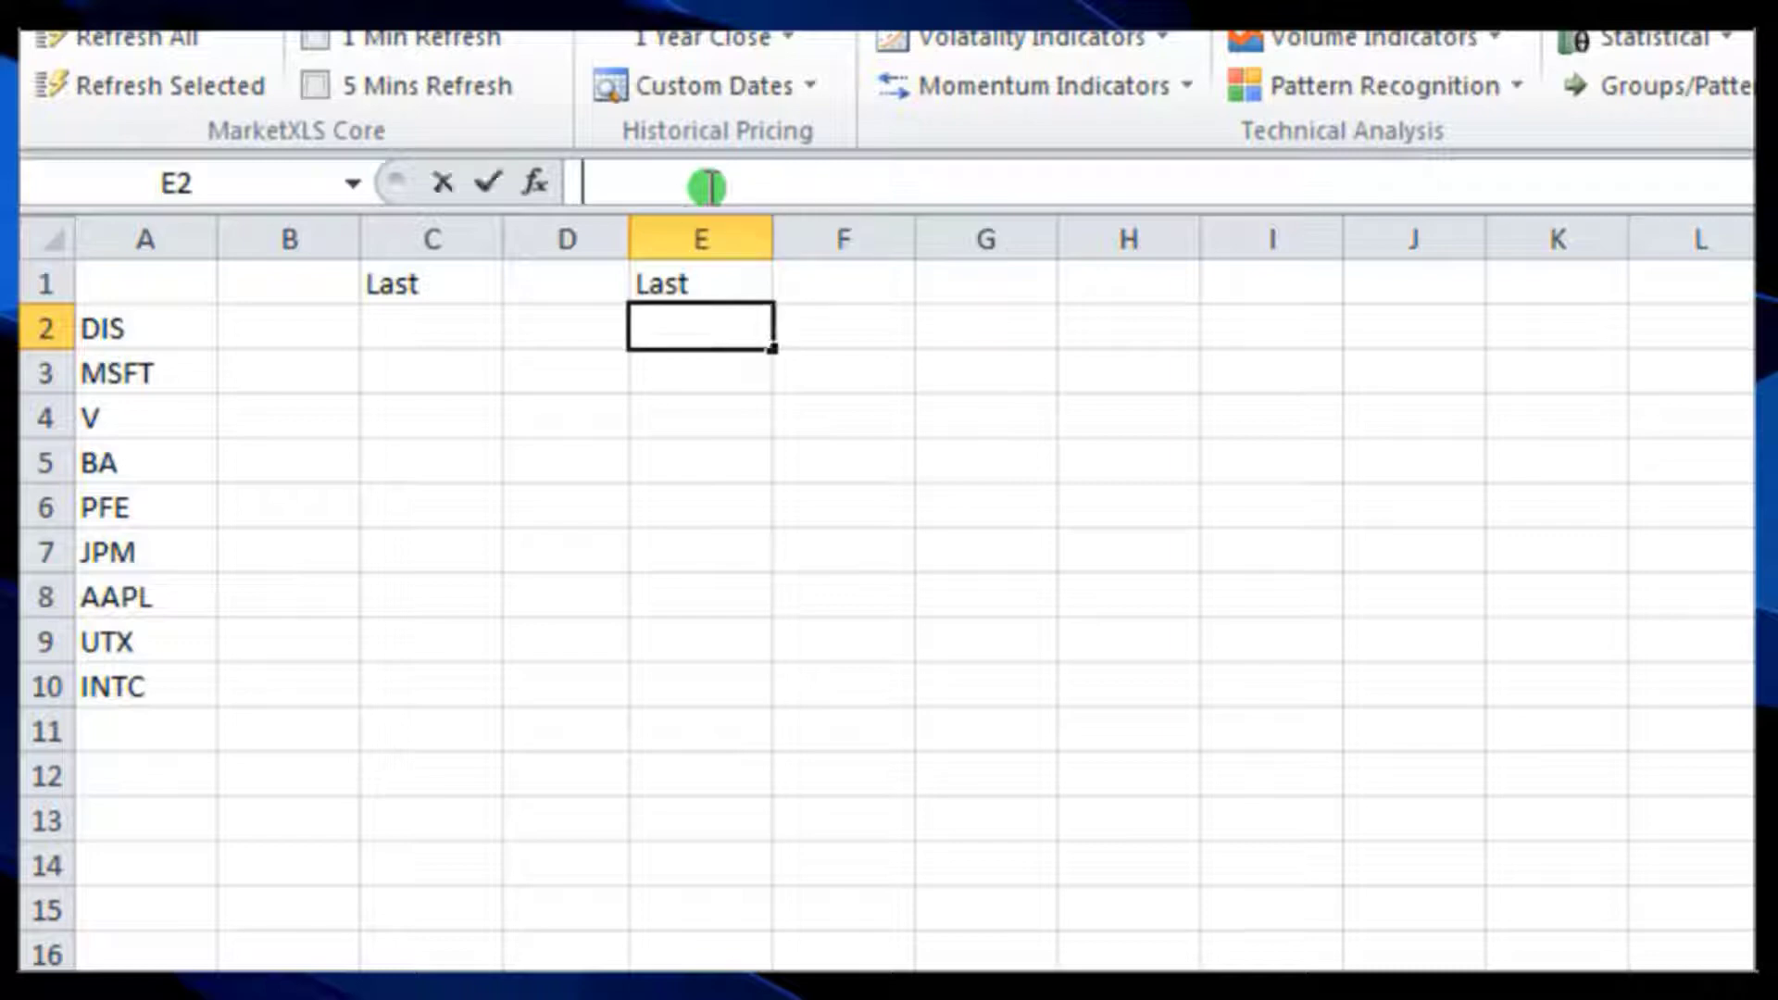
text(=)
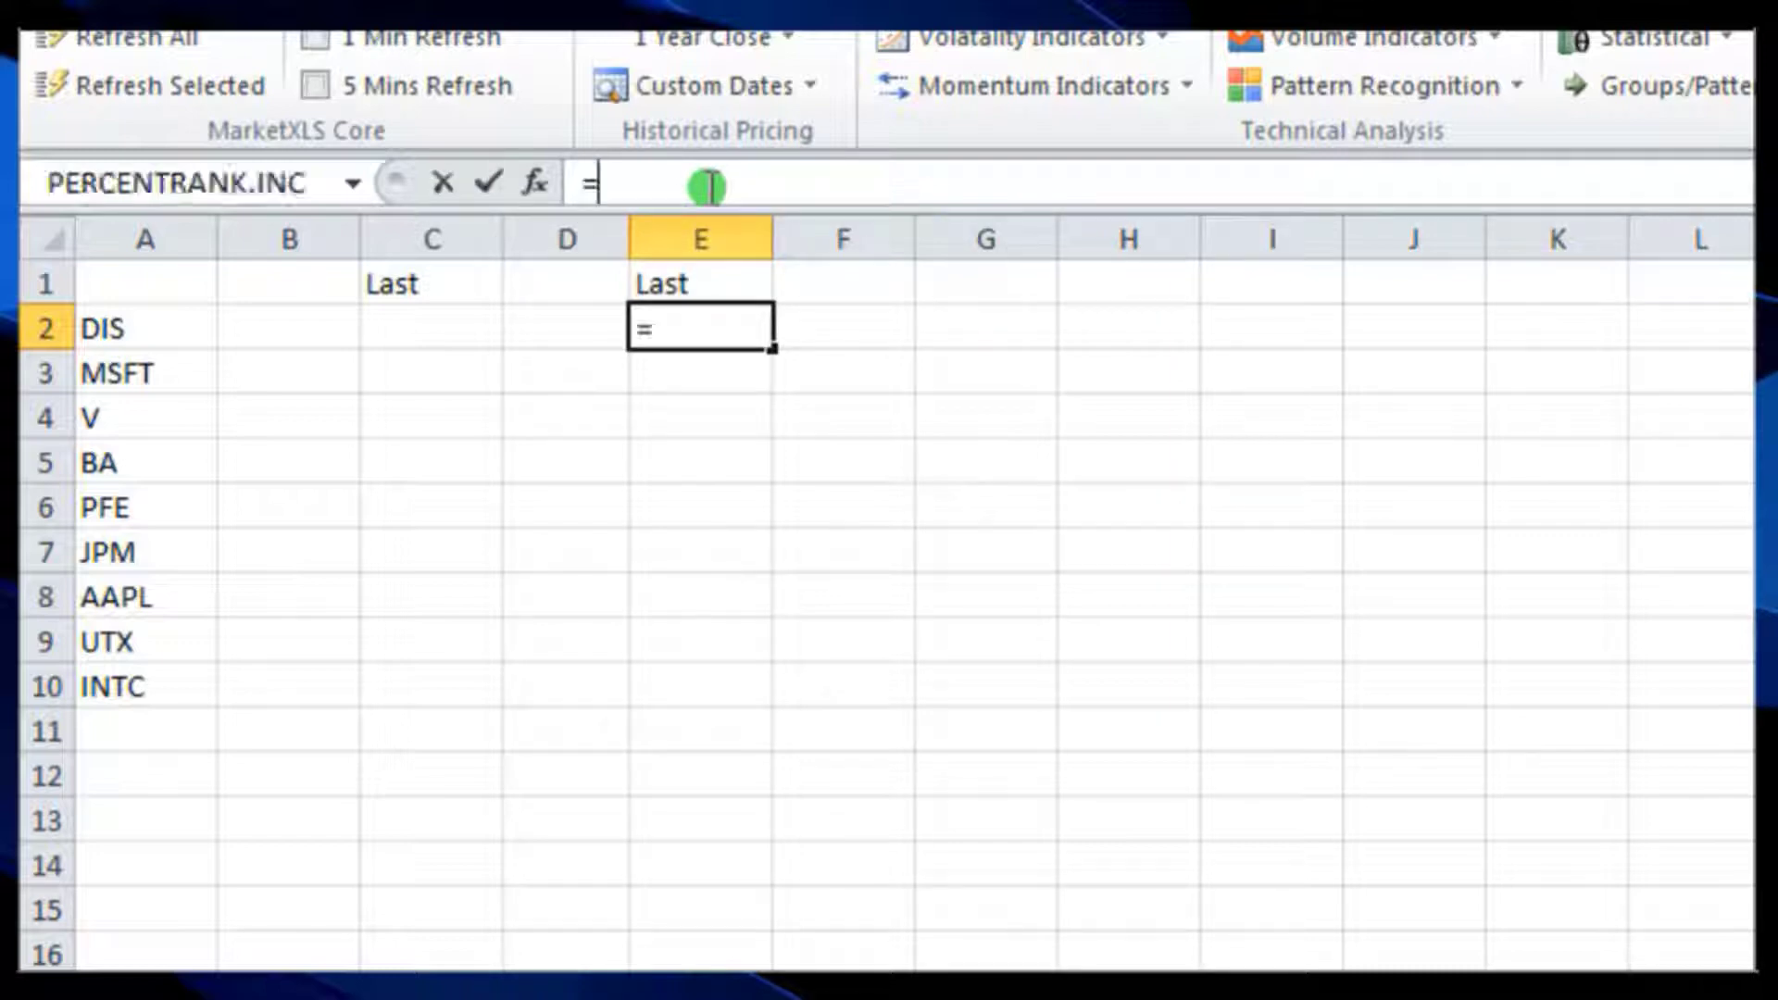
text(QM)
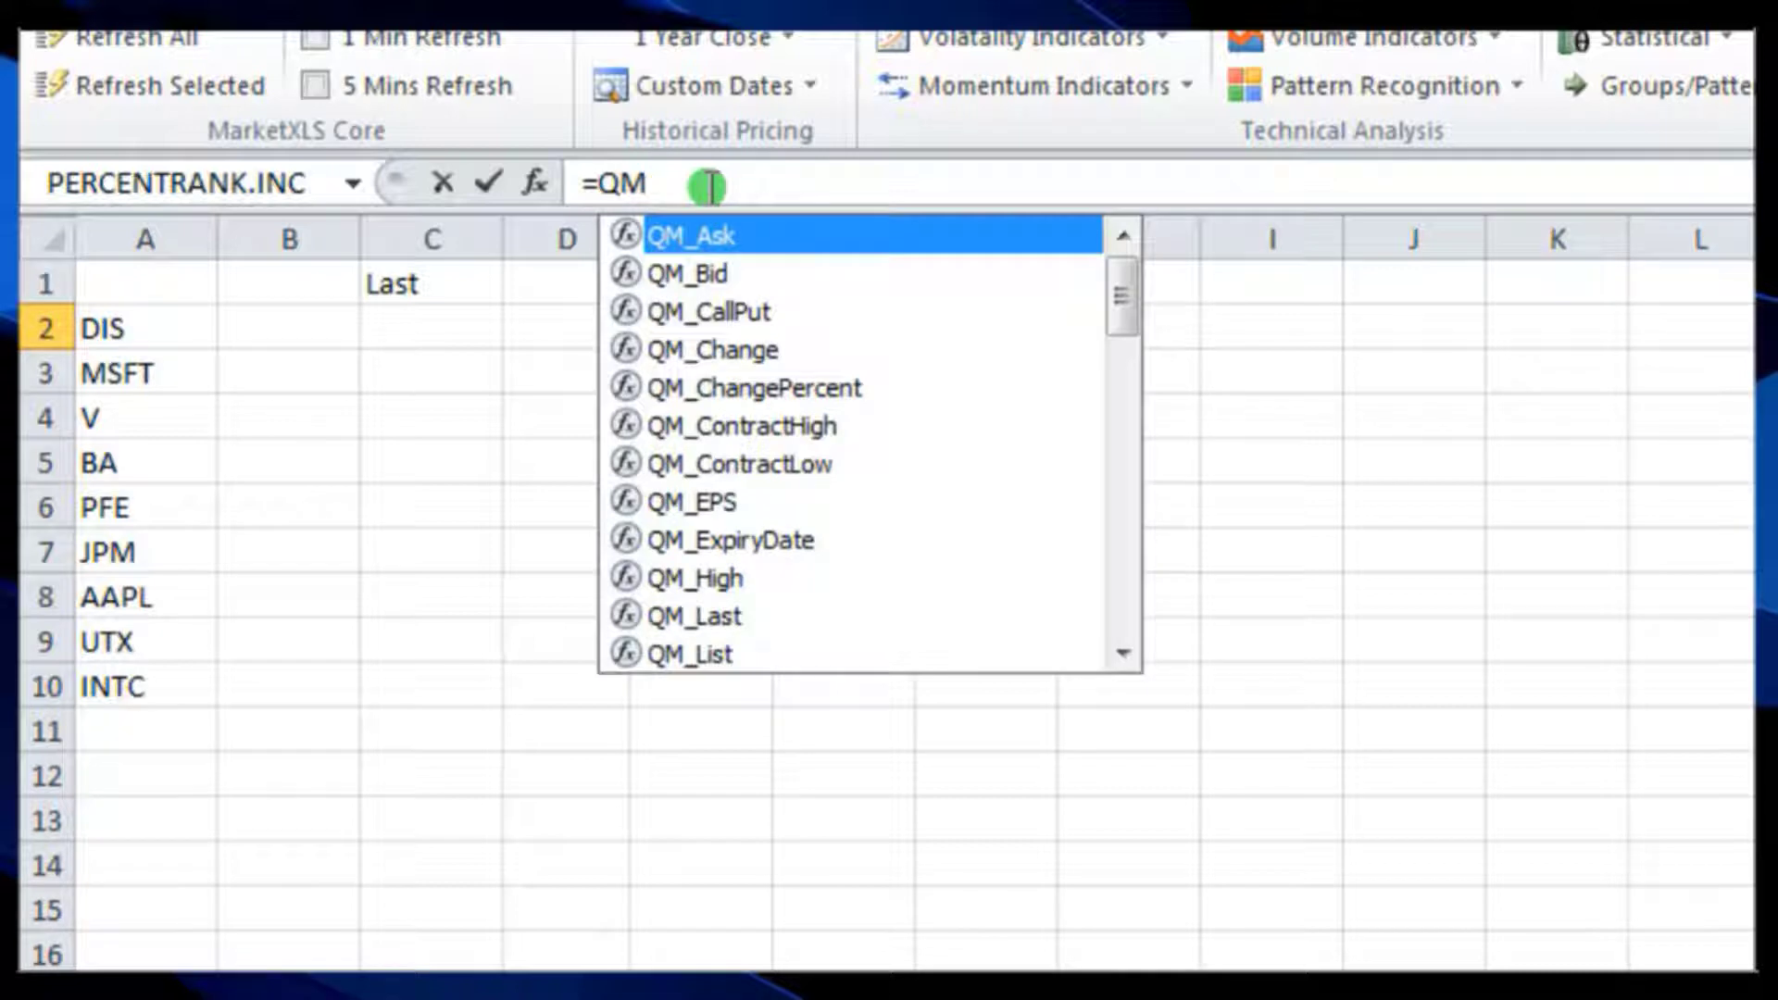
text(_L)
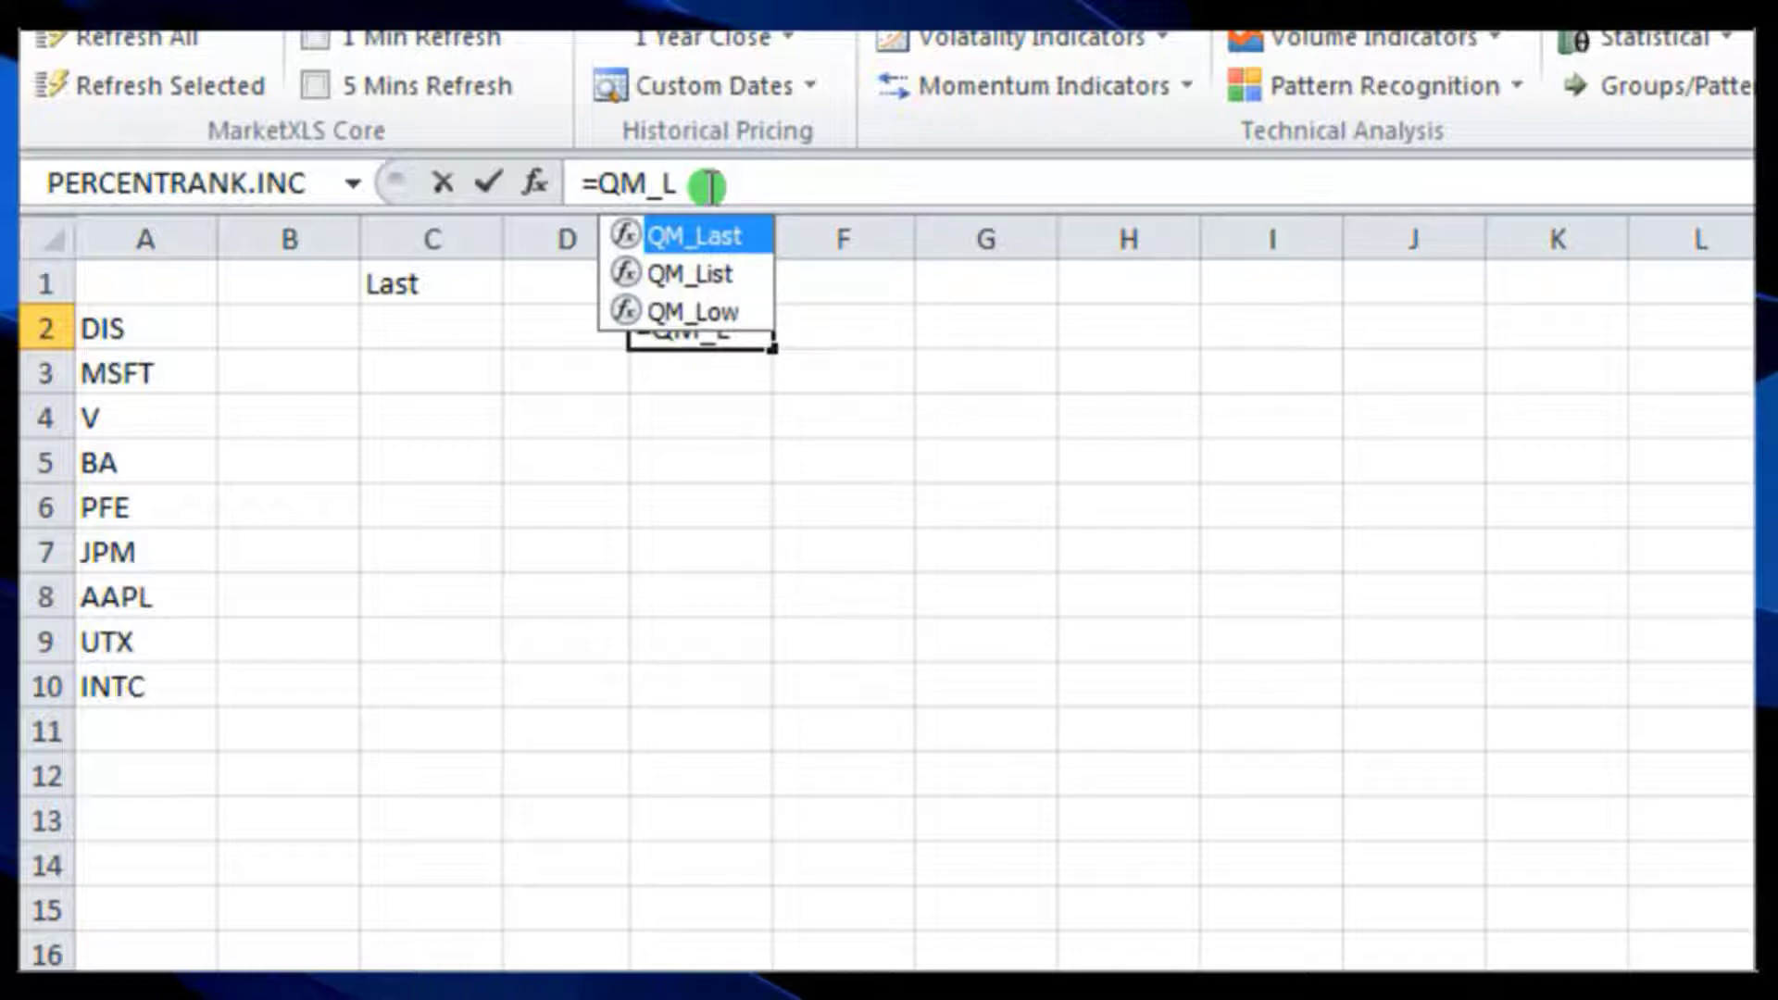
double_click(732, 235)
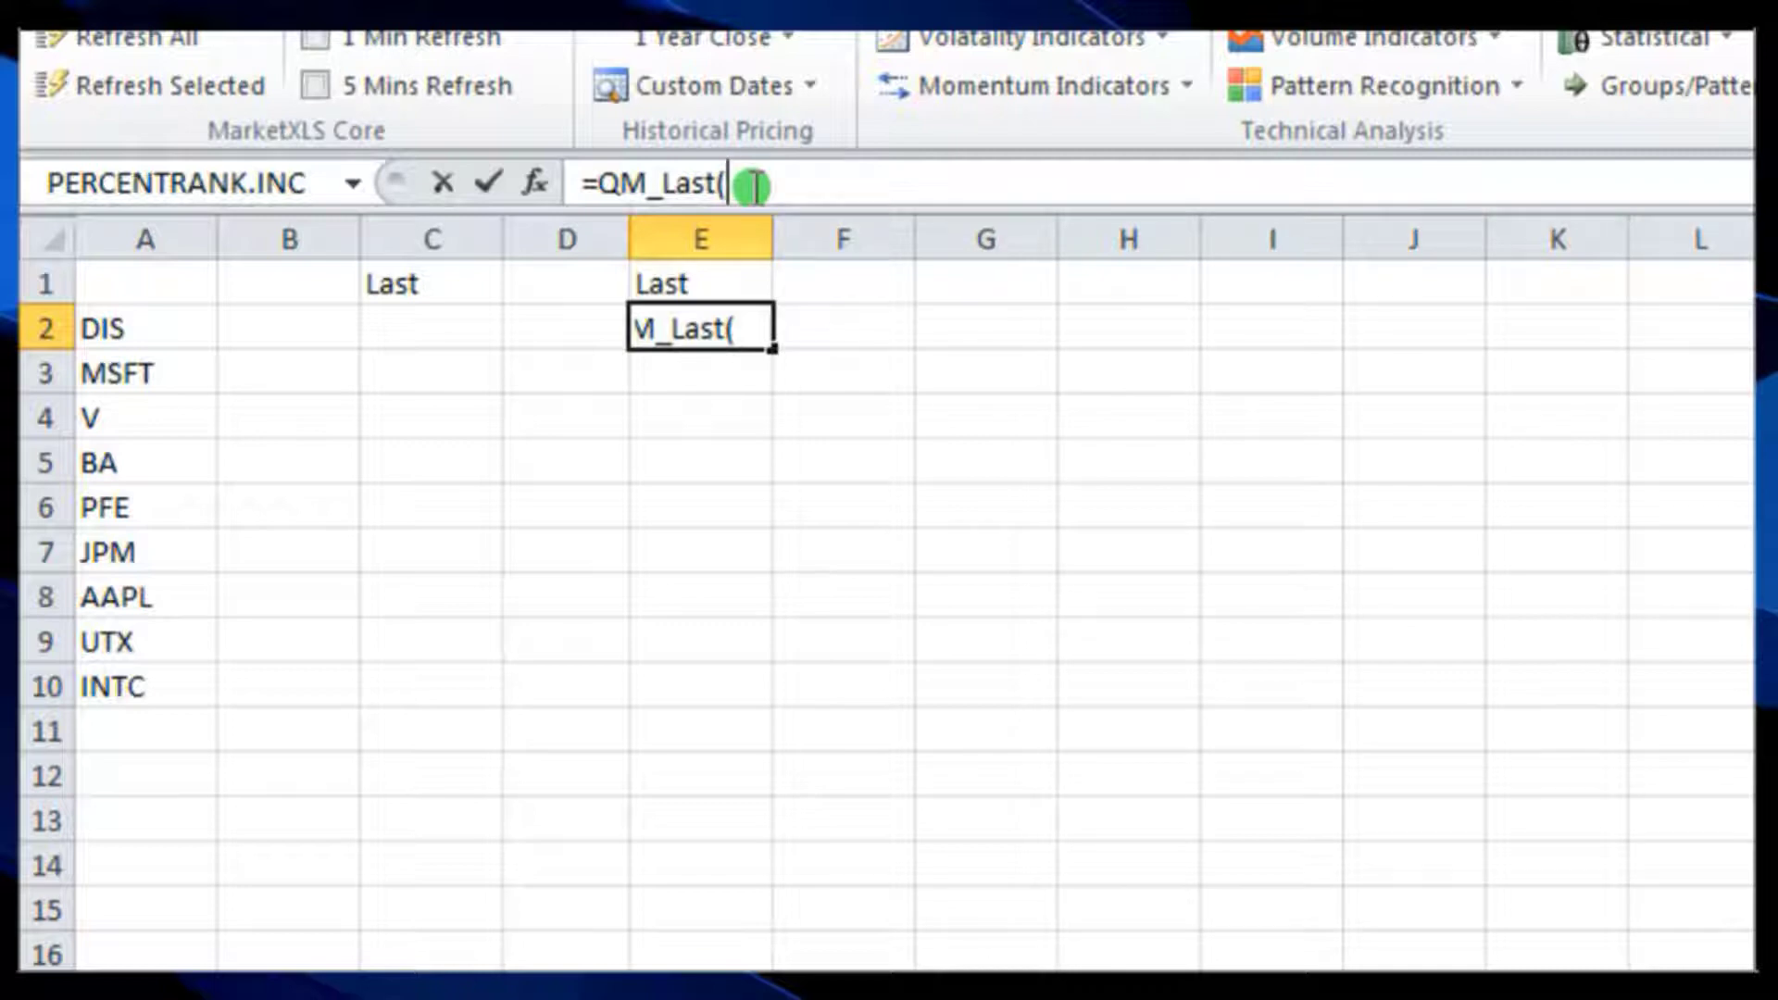
text("MSFT)
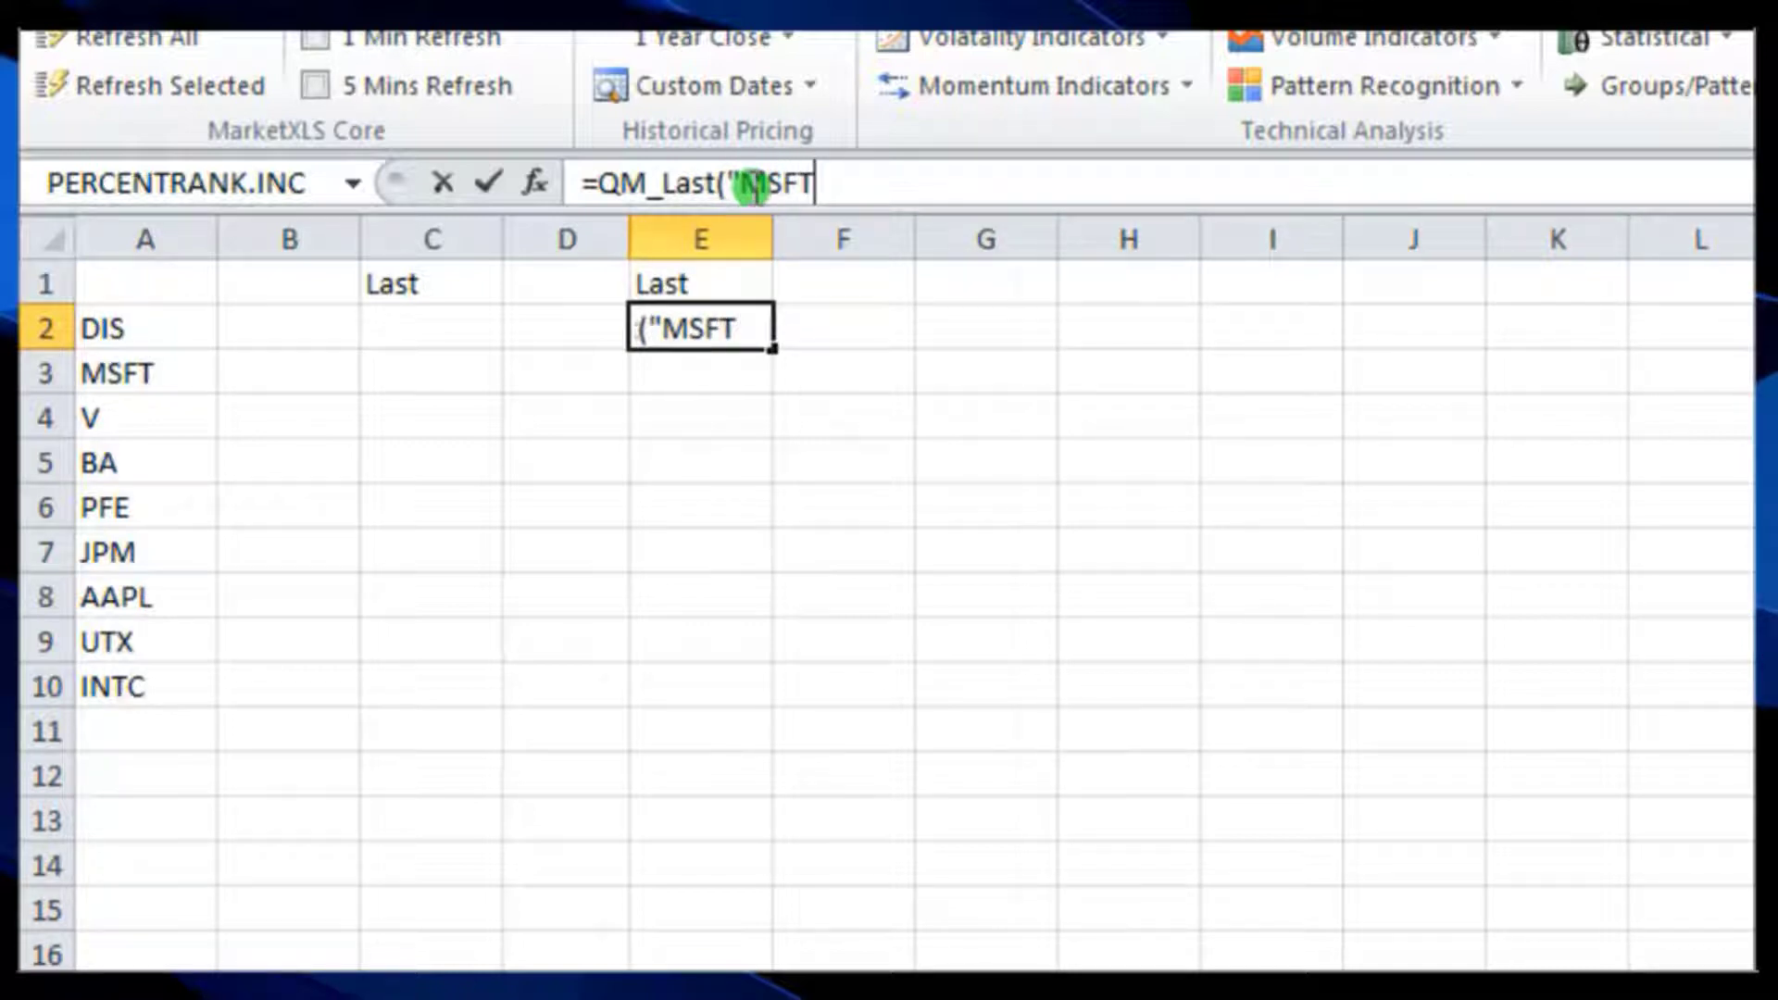
text("))
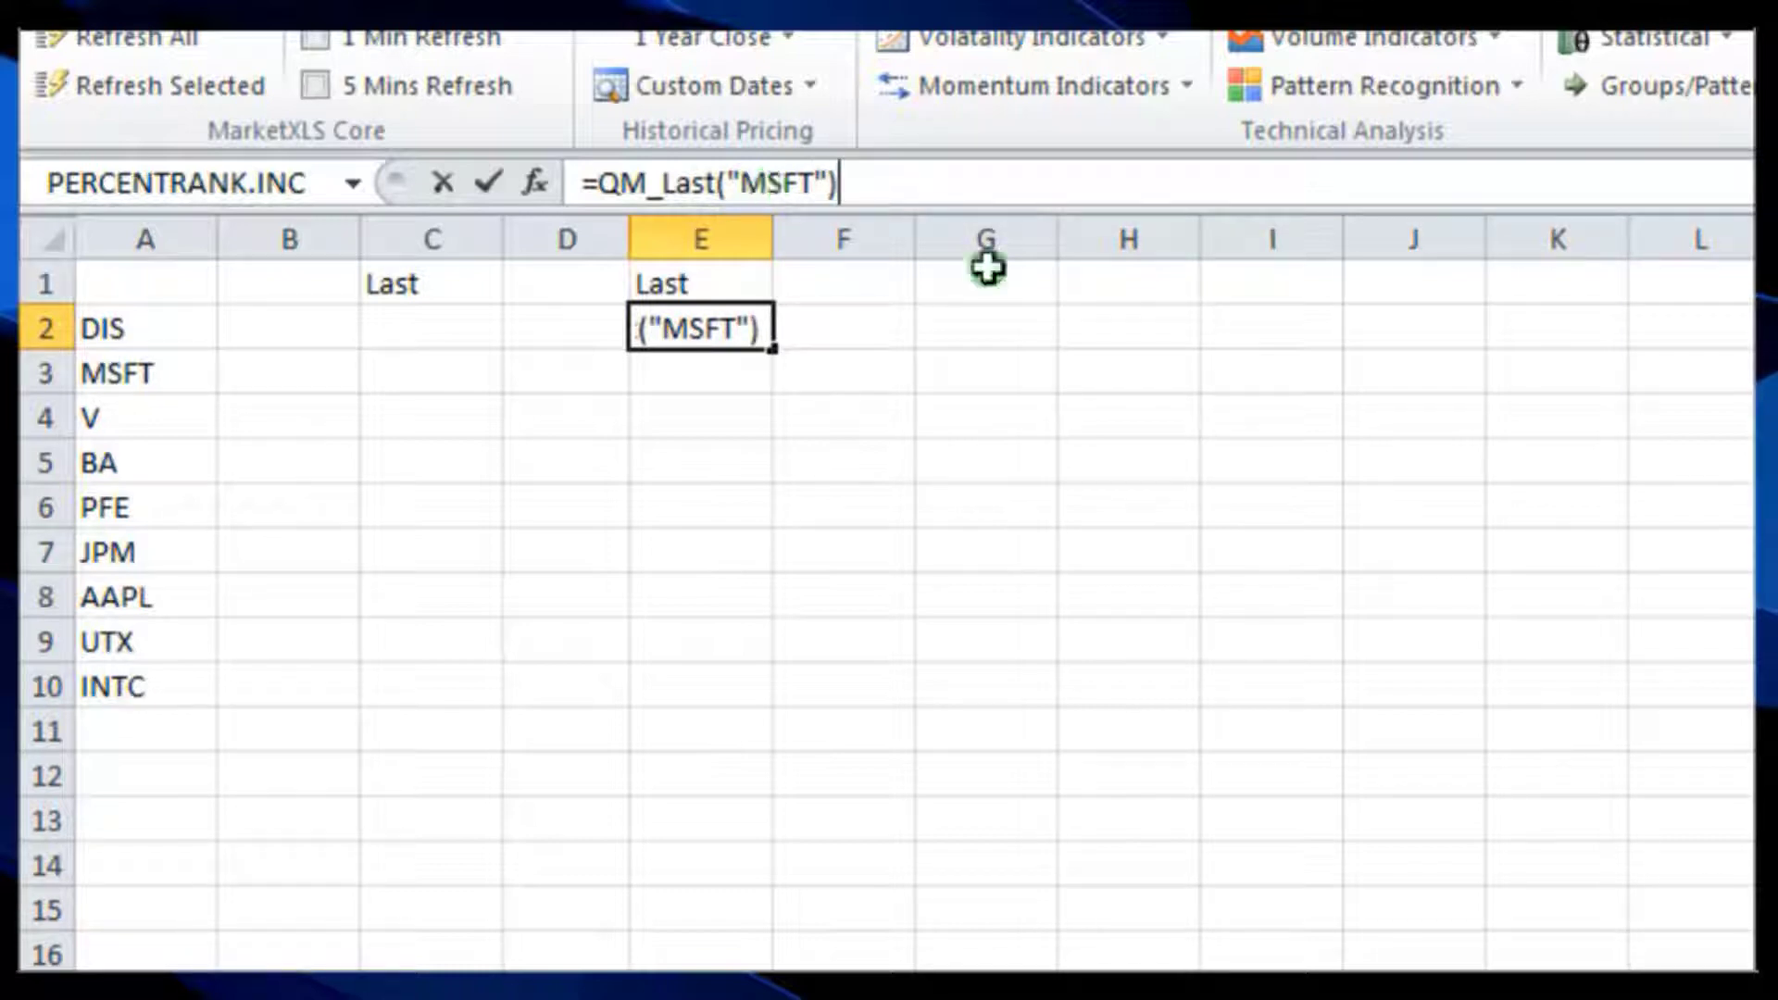
Step: Replace the quoted ticker with a reference to A2, enter =QM_Last(A2) in E2, and refresh that cell
key(BackSpace)
key(BackSpace)
key(BackSpace)
key(BackSpace)
key(BackSpace)
key(BackSpace)
key(BackSpace)
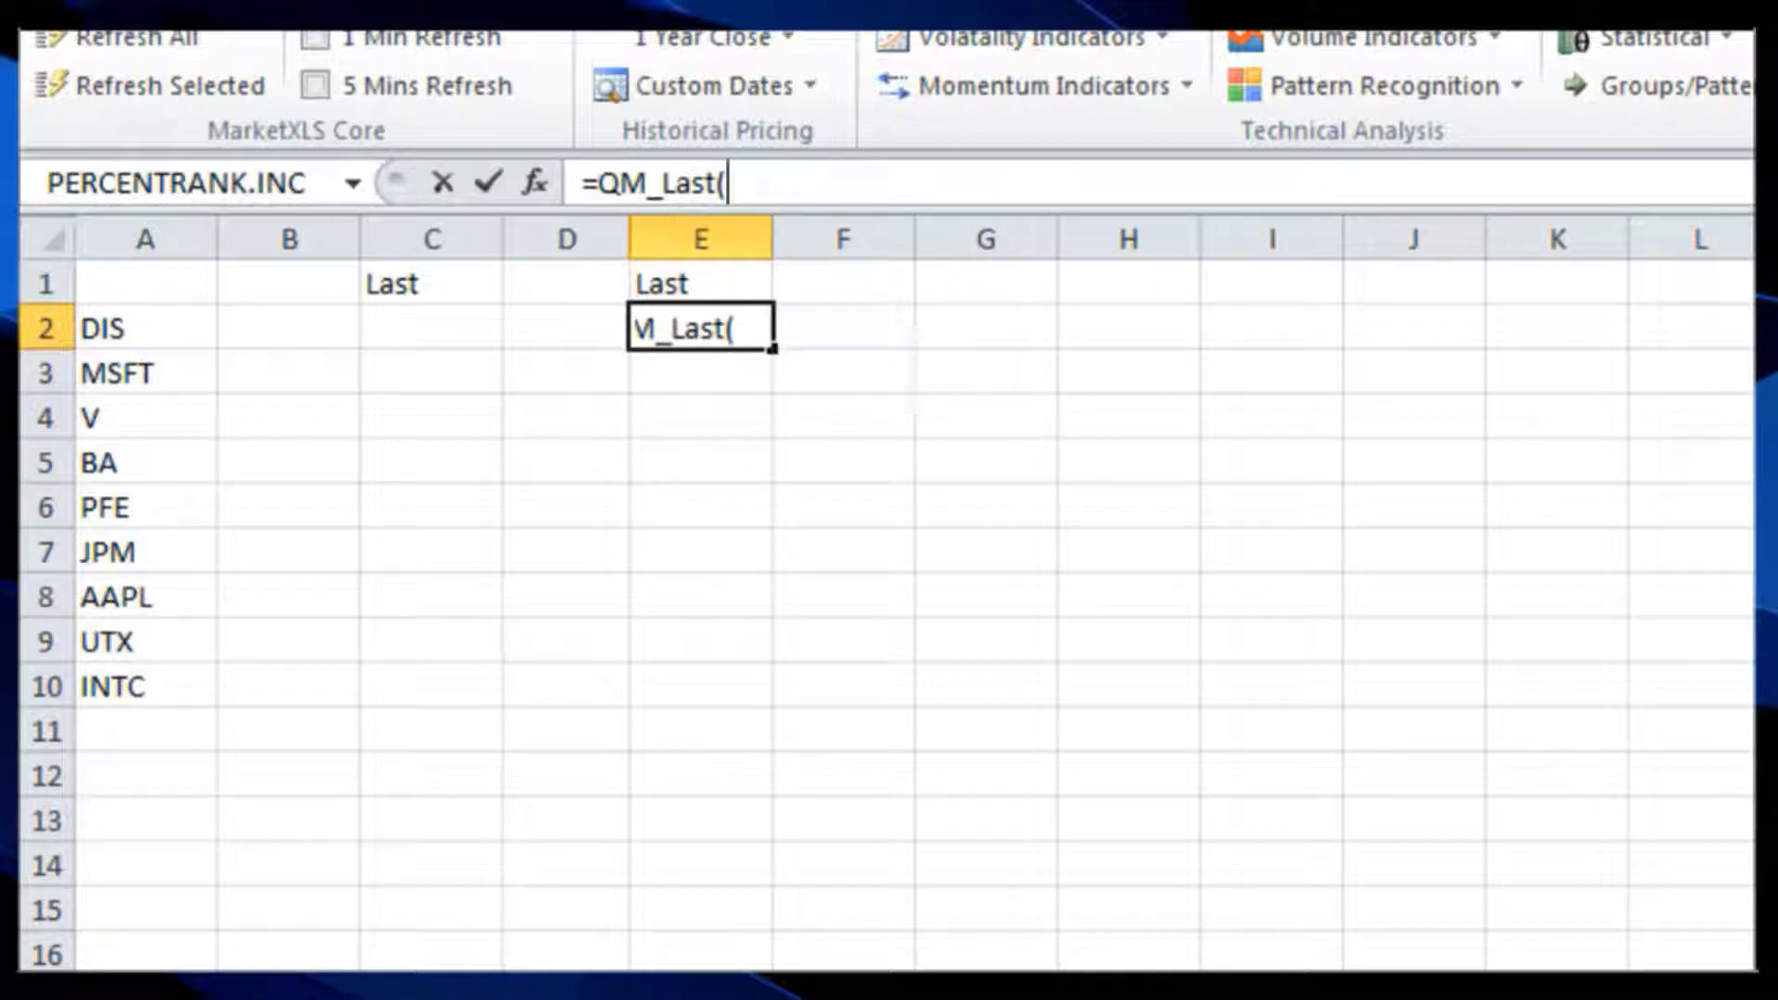
click(155, 328)
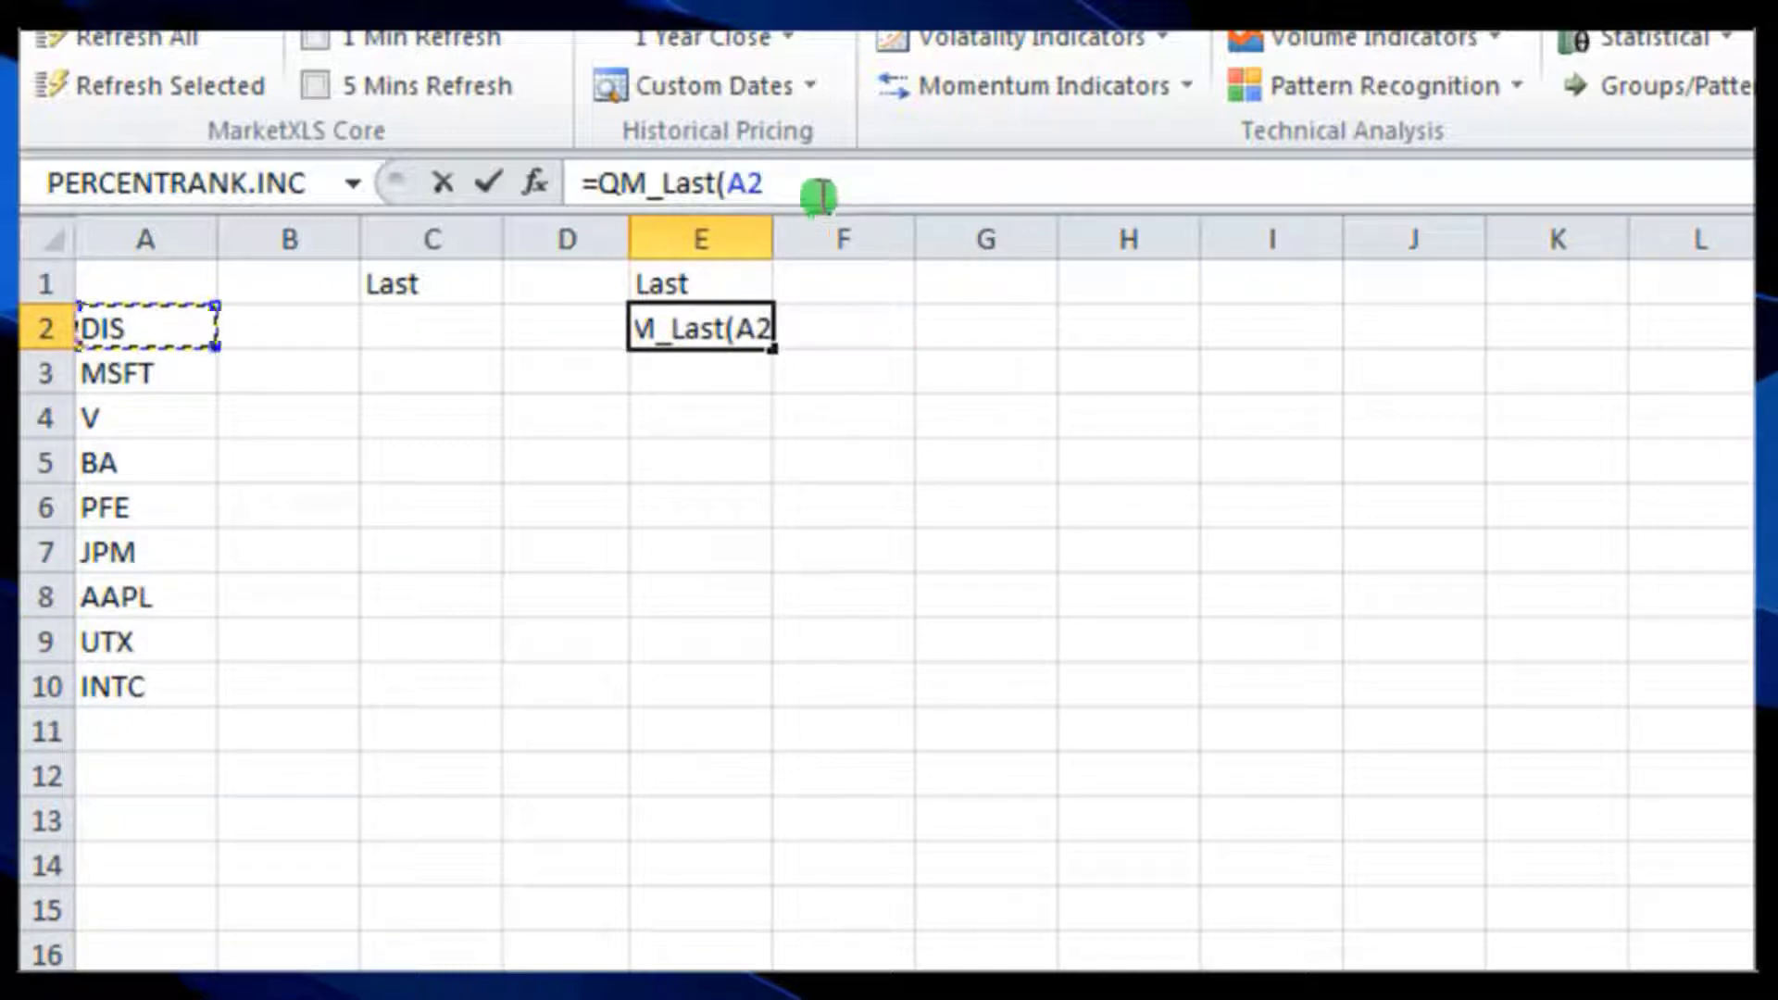
text())
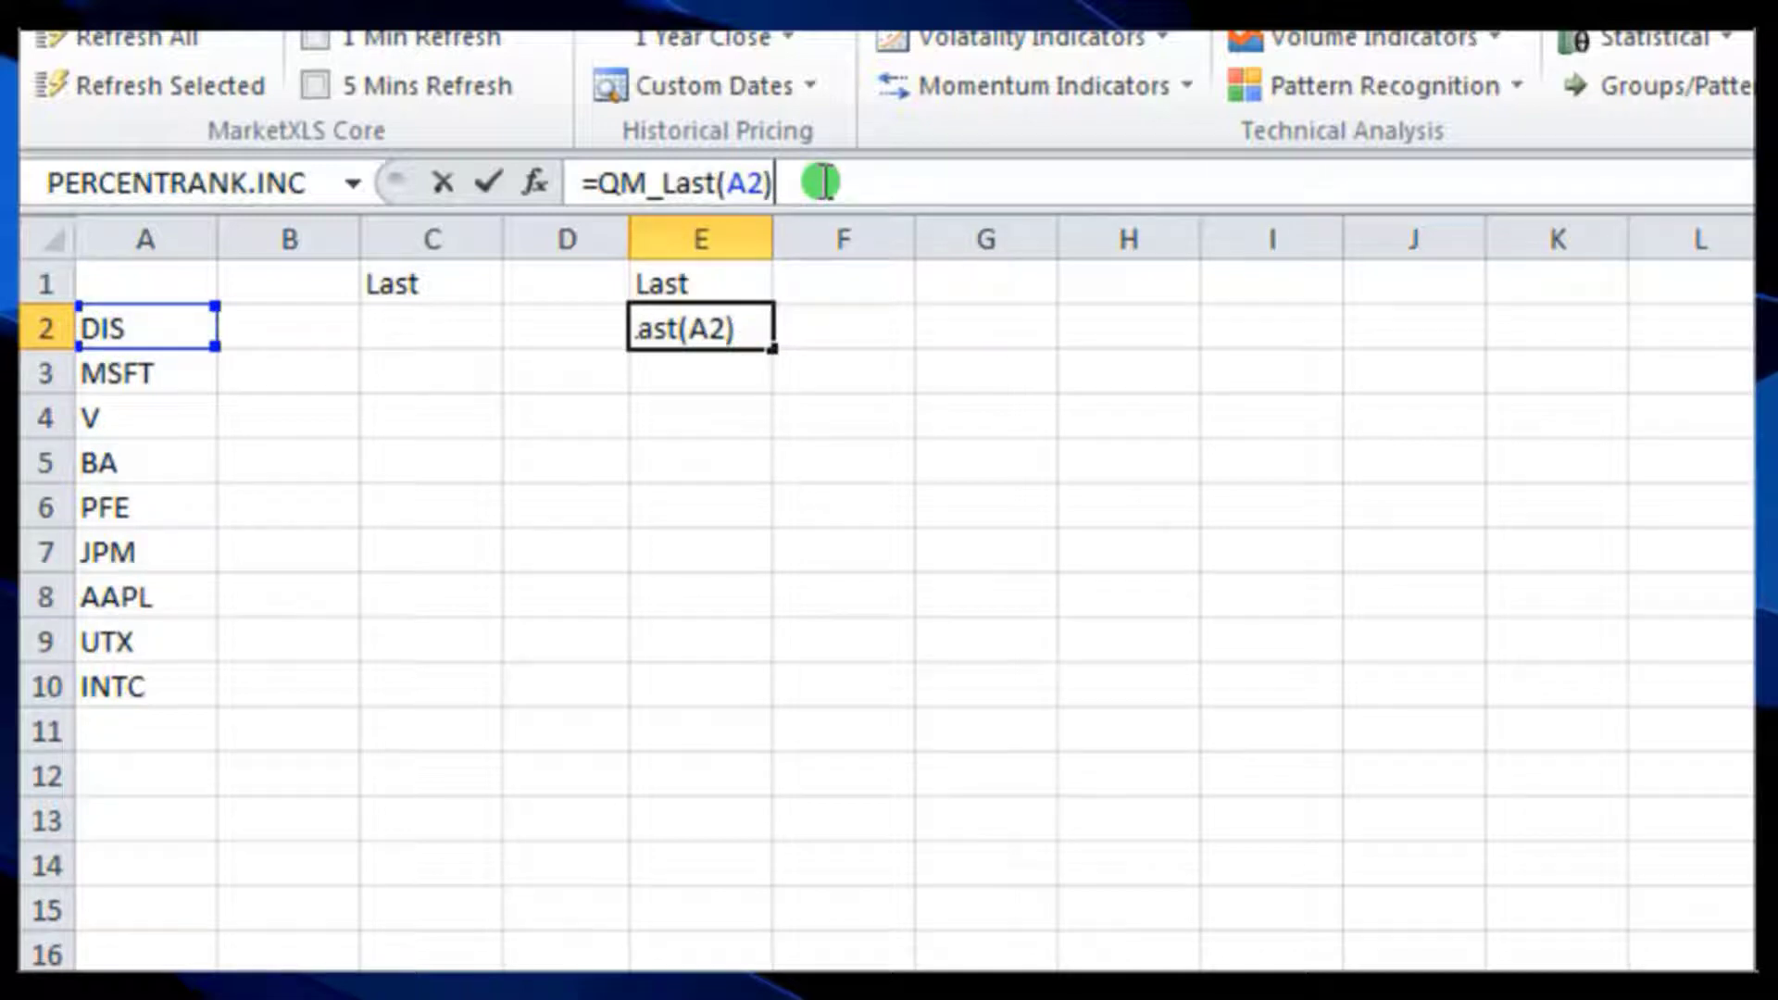
key(Return)
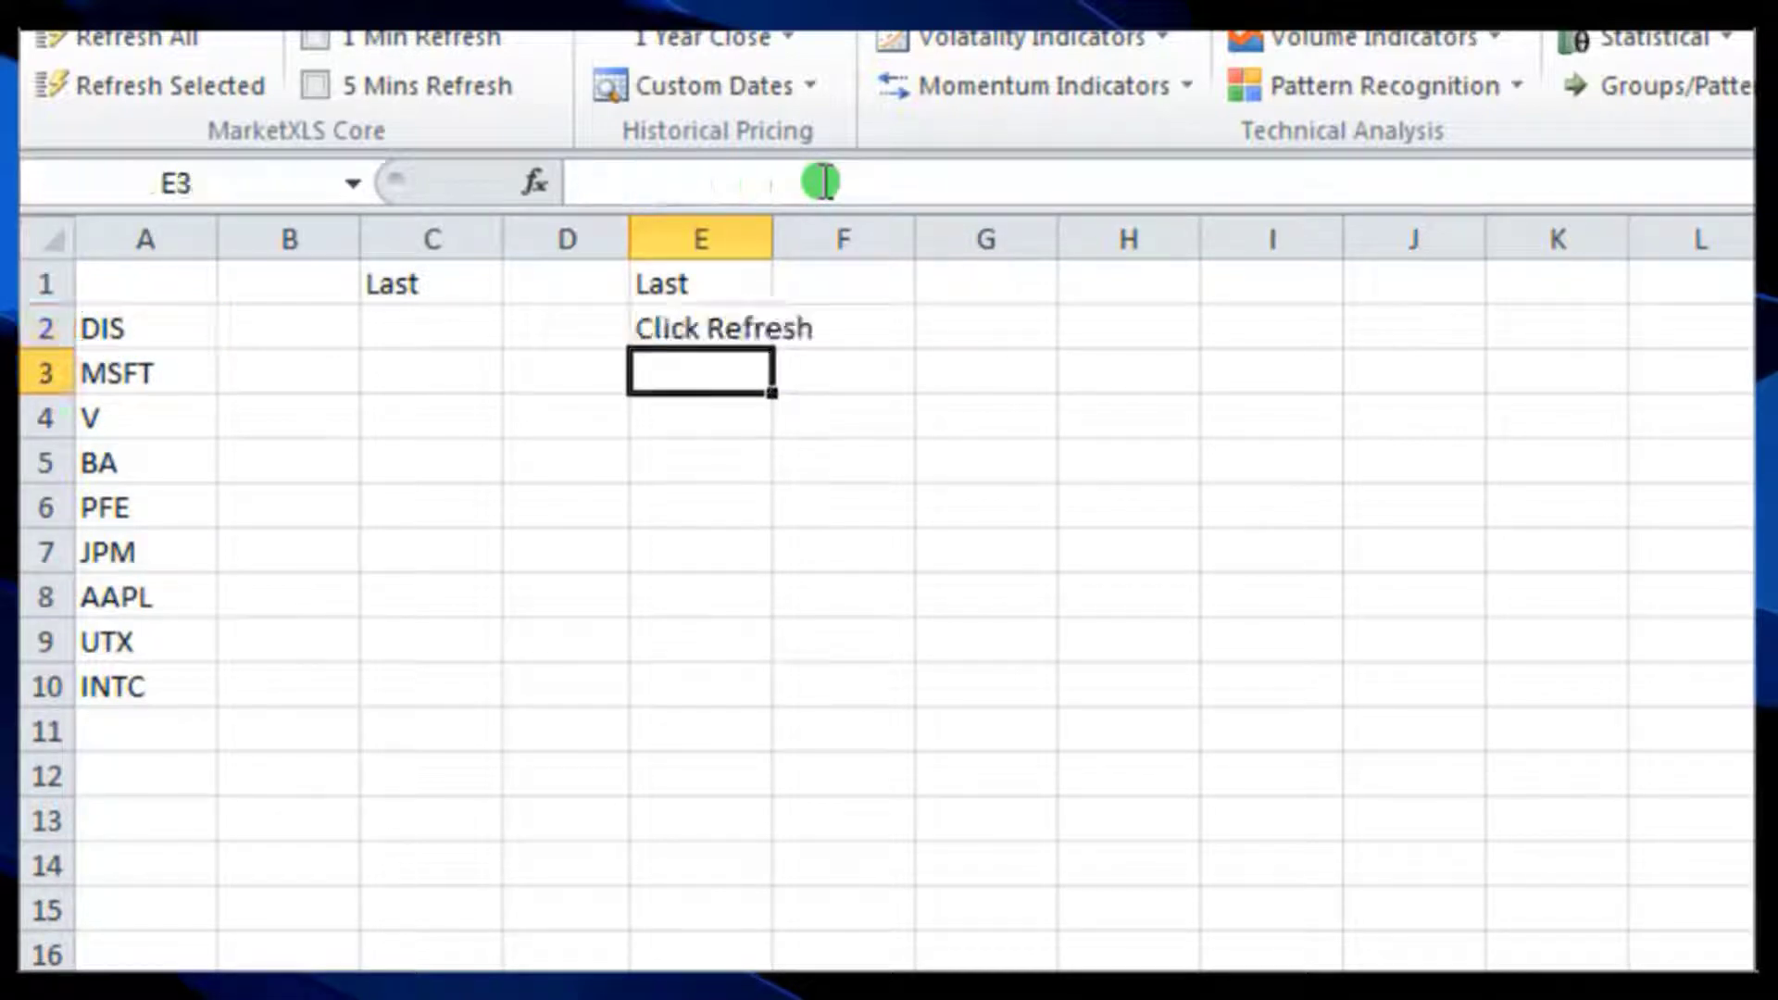
click(729, 331)
click(208, 92)
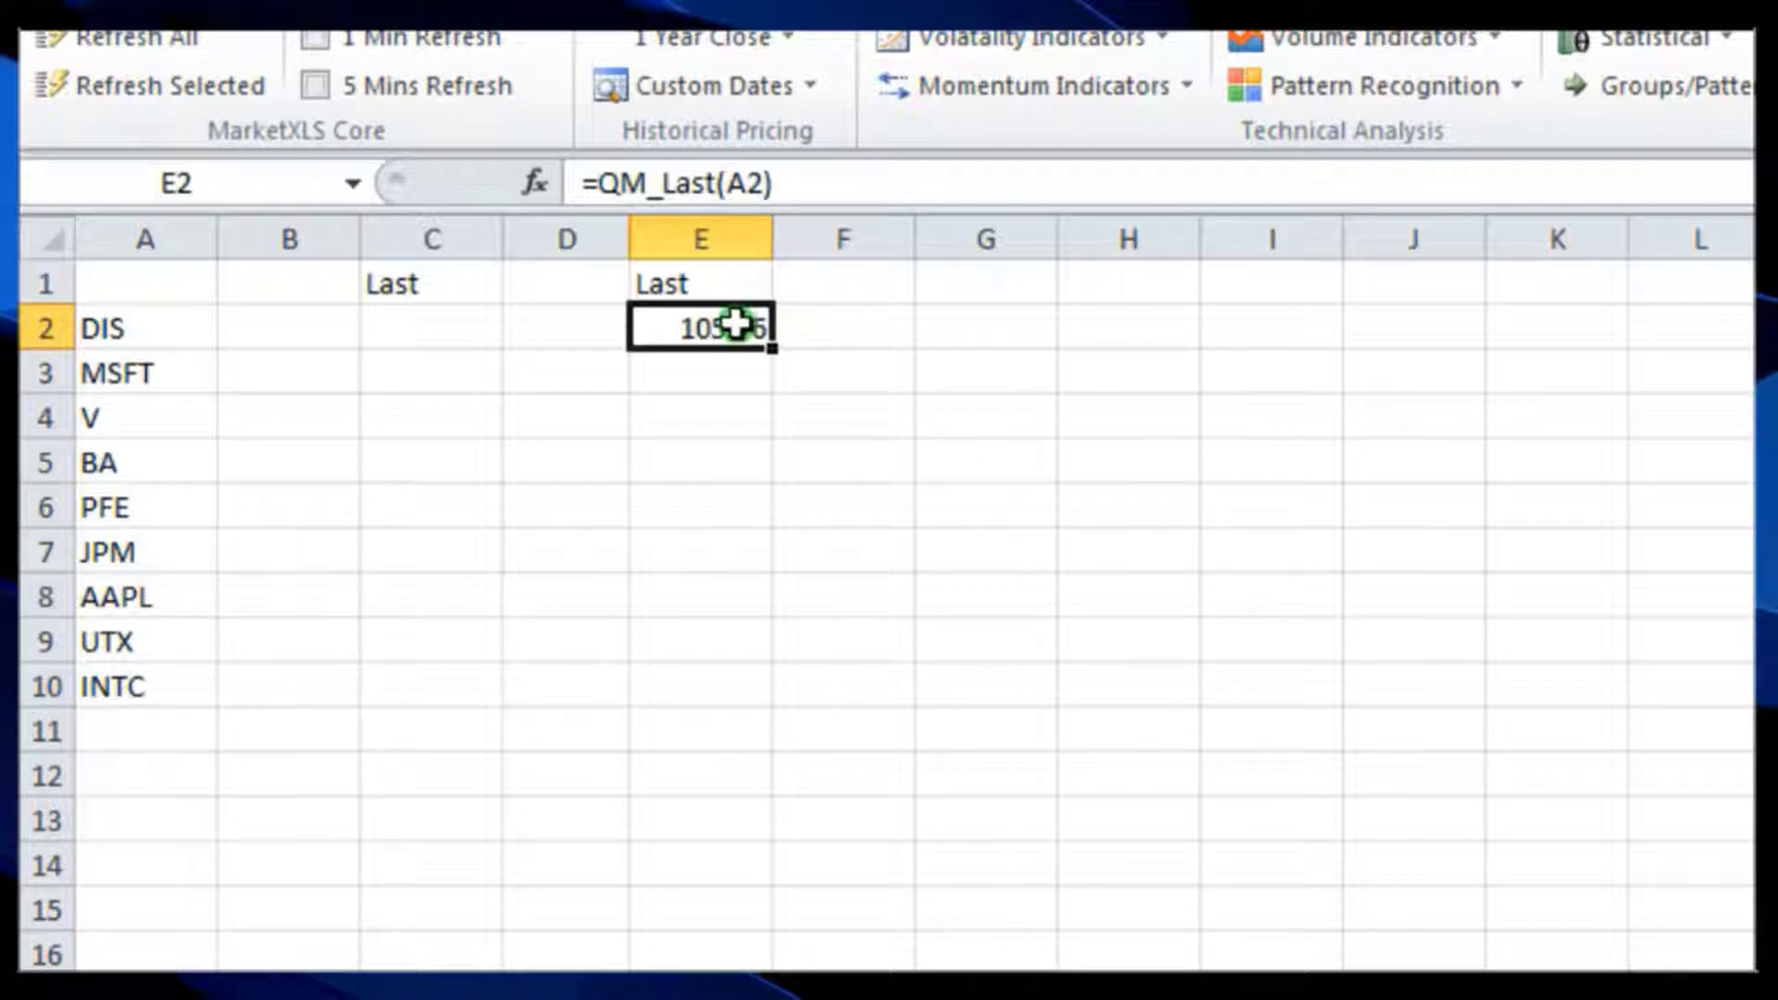
Step: Replace the formula in E2 with the streaming function =QM_Stream_Last(A2), using the ticker in A2 as its argument
key(Delete)
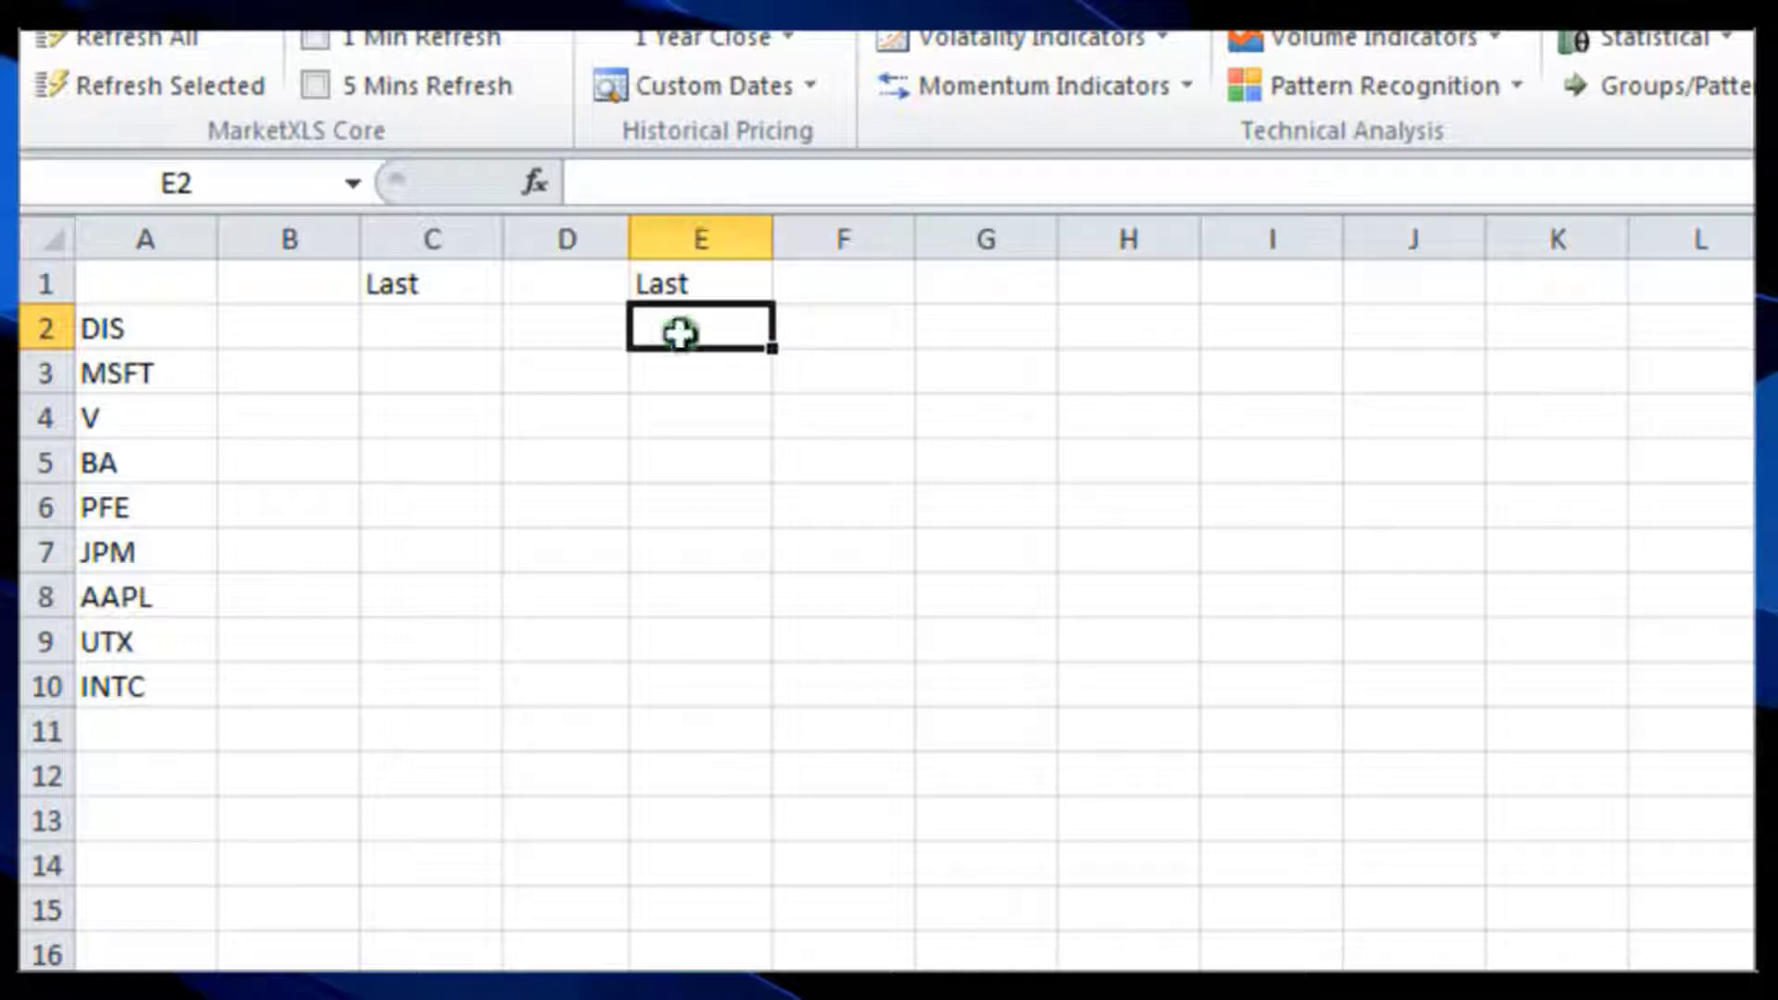
click(683, 183)
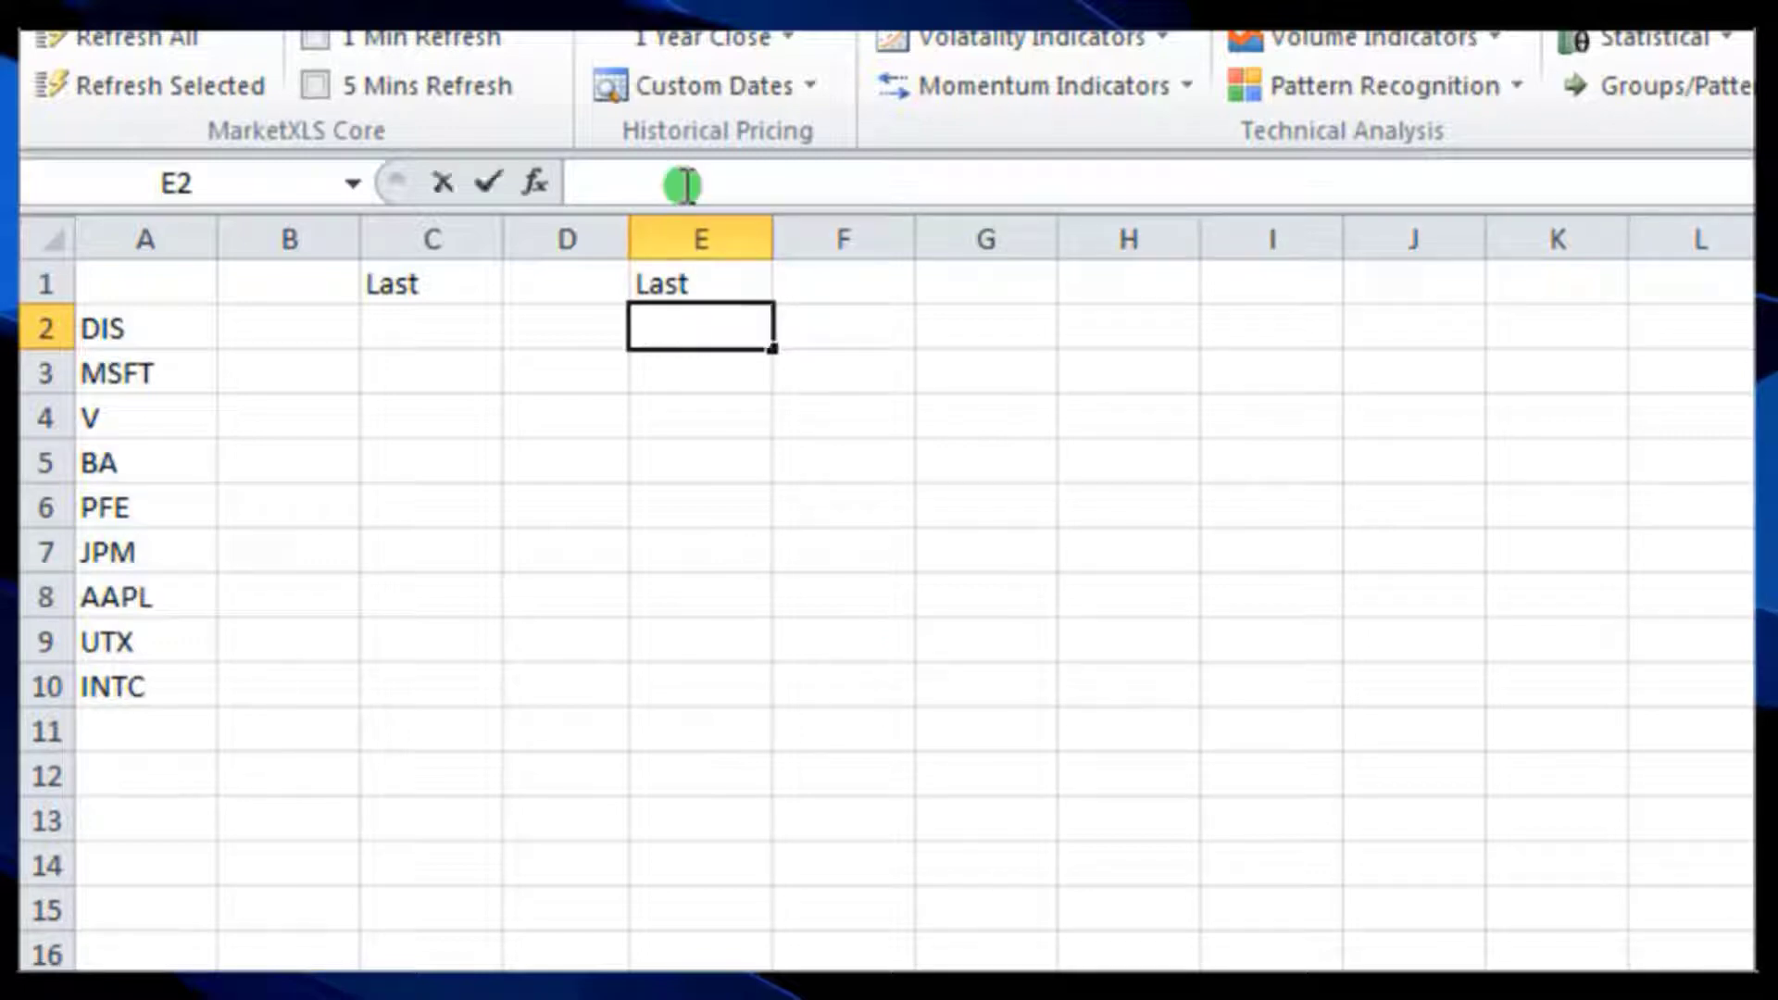
text(=)
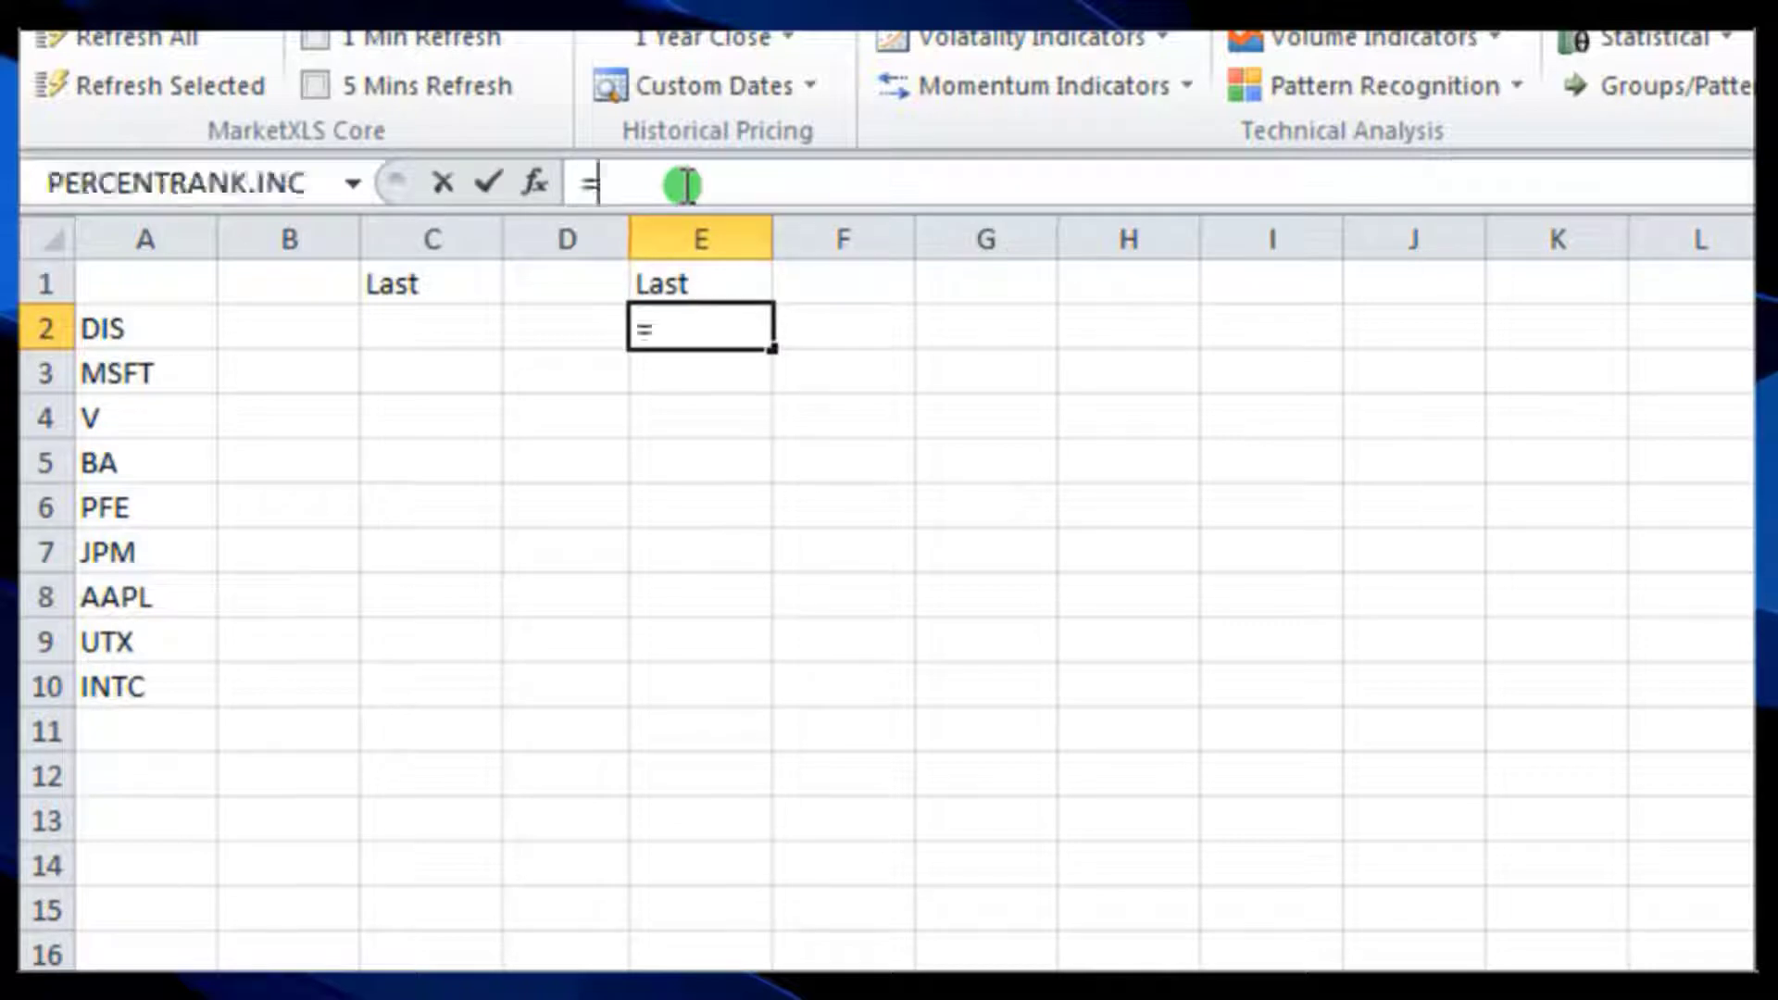
text(QM)
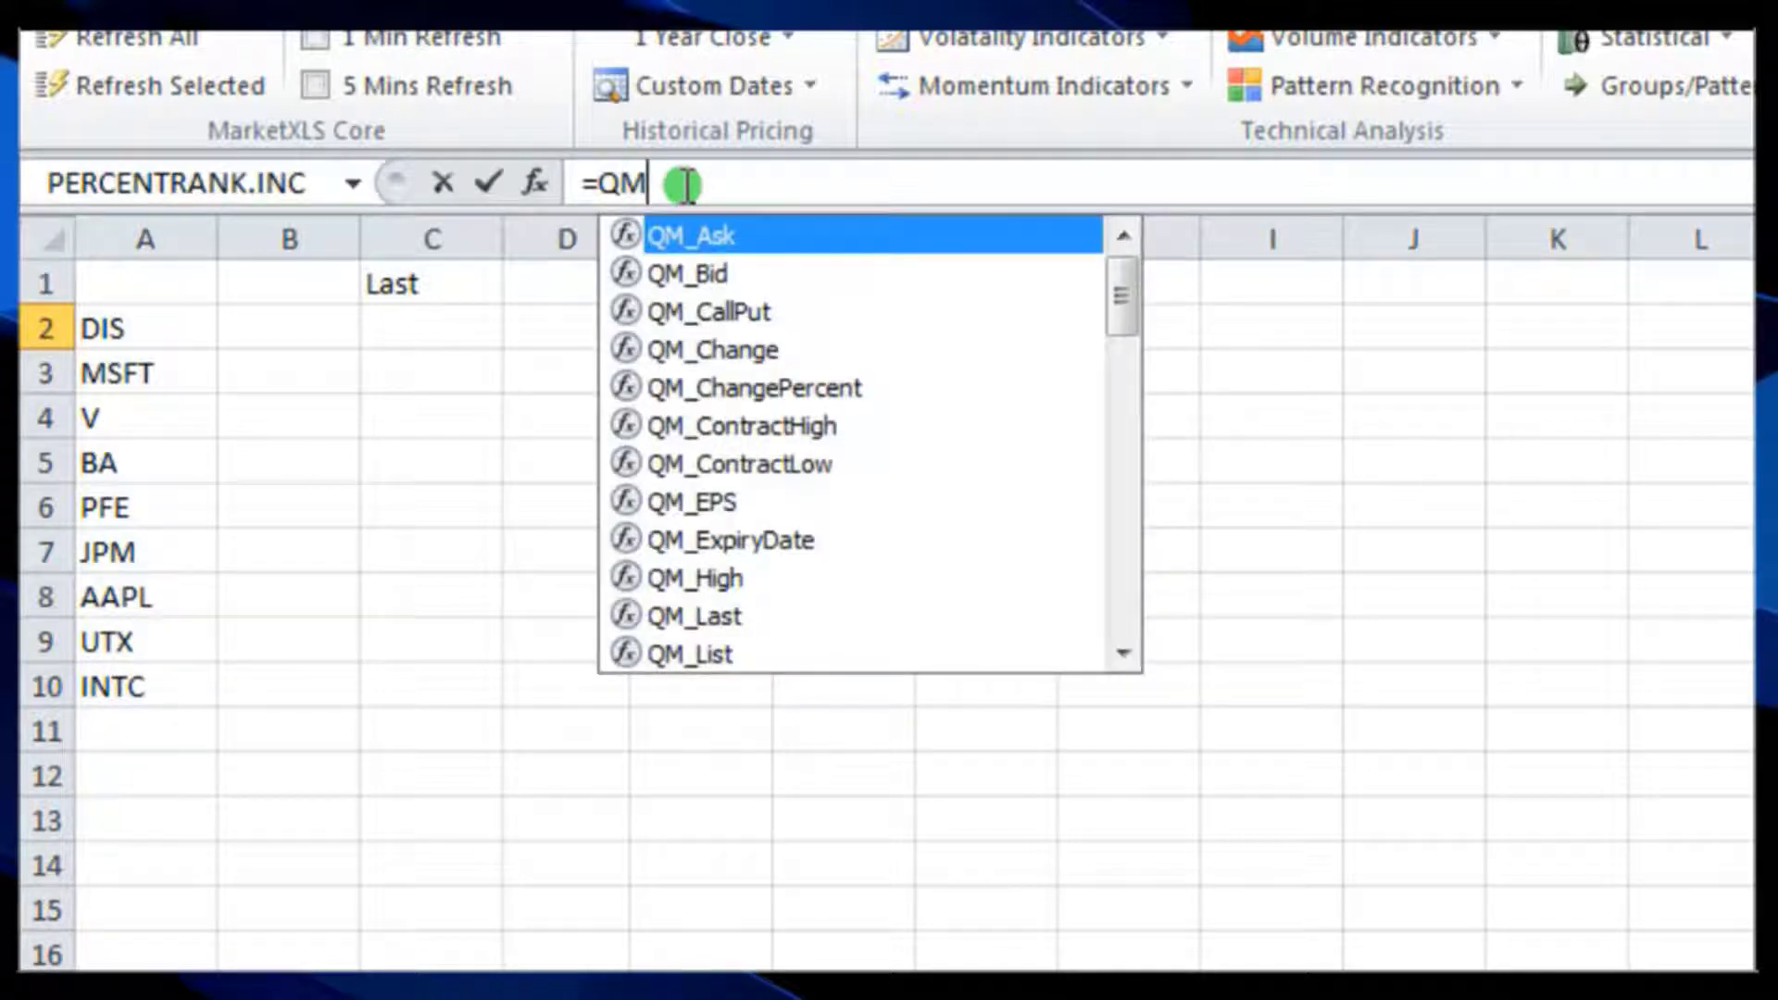
text(_S)
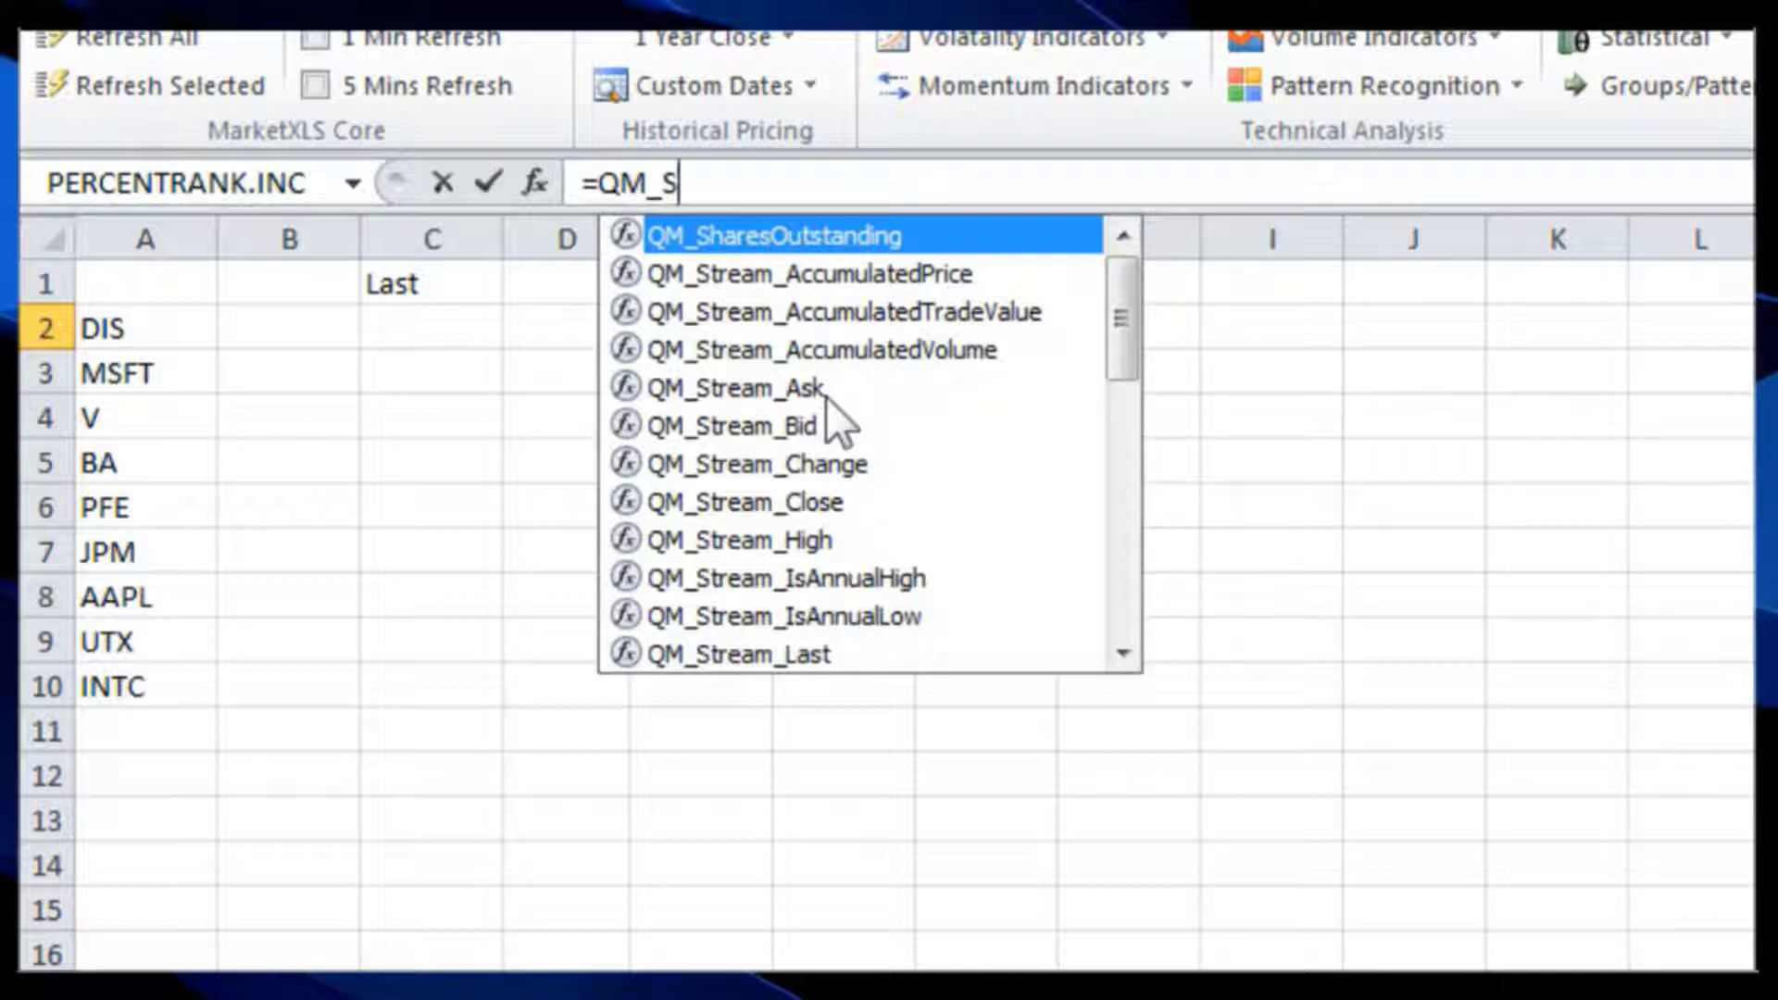
click(1117, 655)
click(1118, 654)
click(1117, 654)
click(1117, 654)
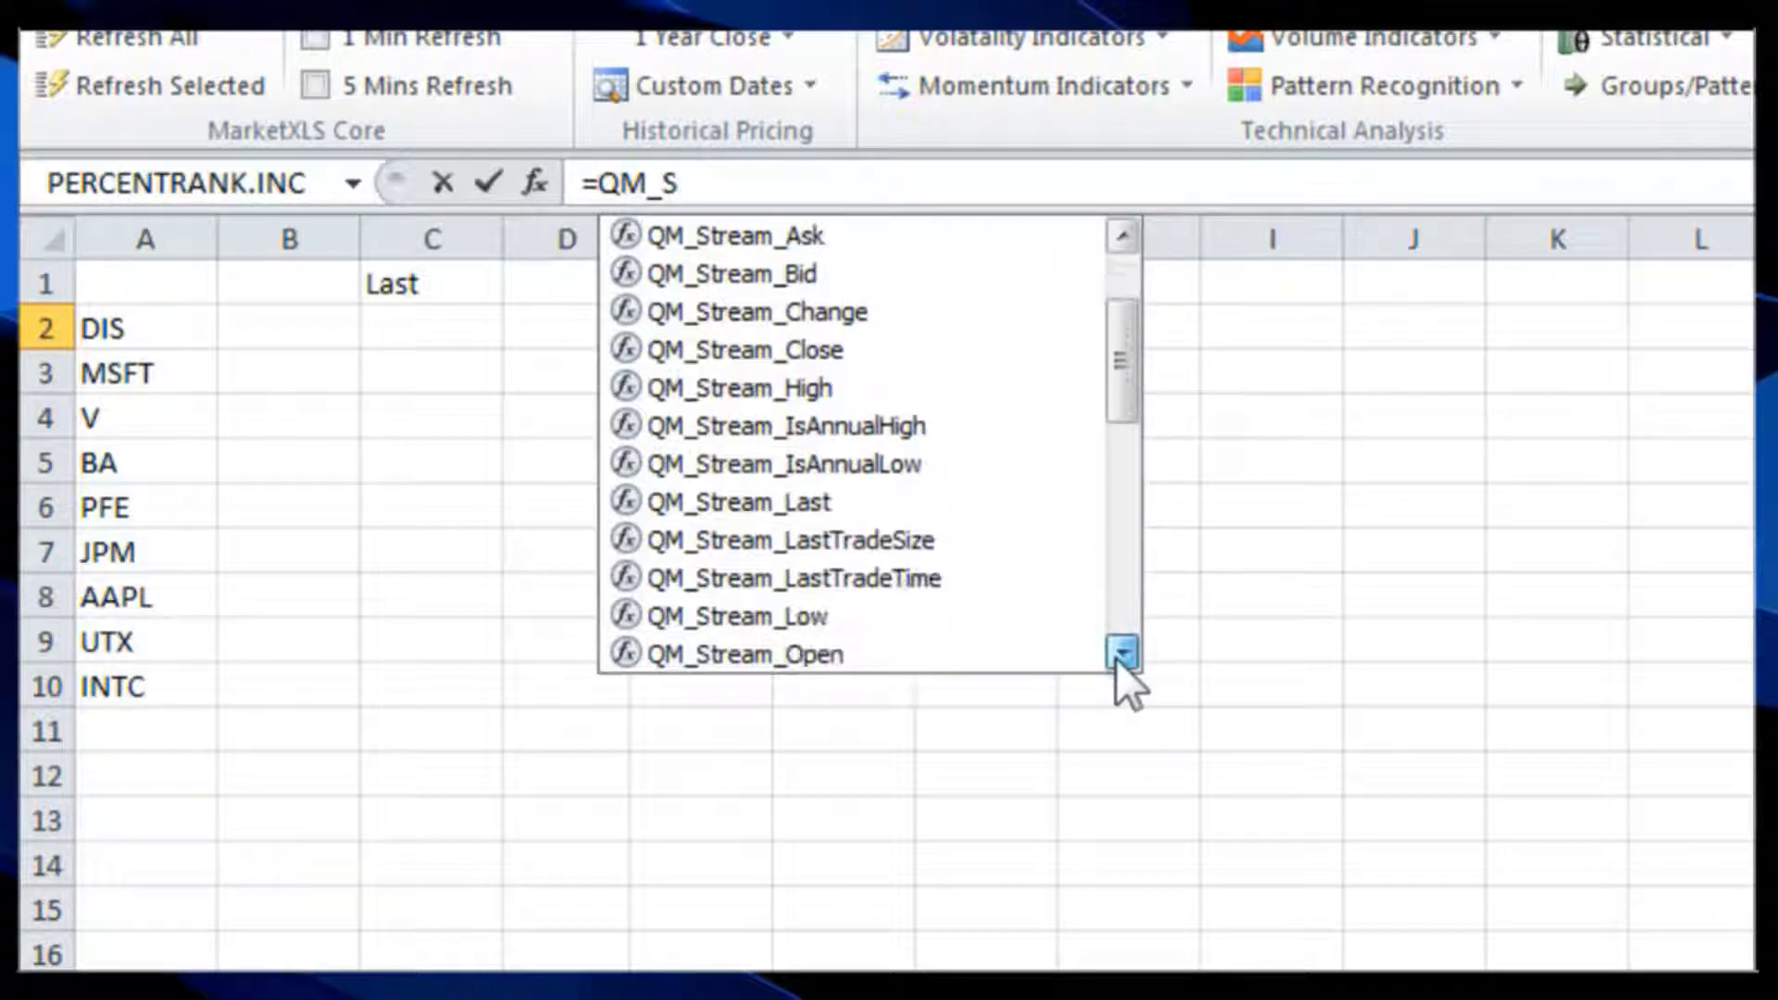
double_click(807, 508)
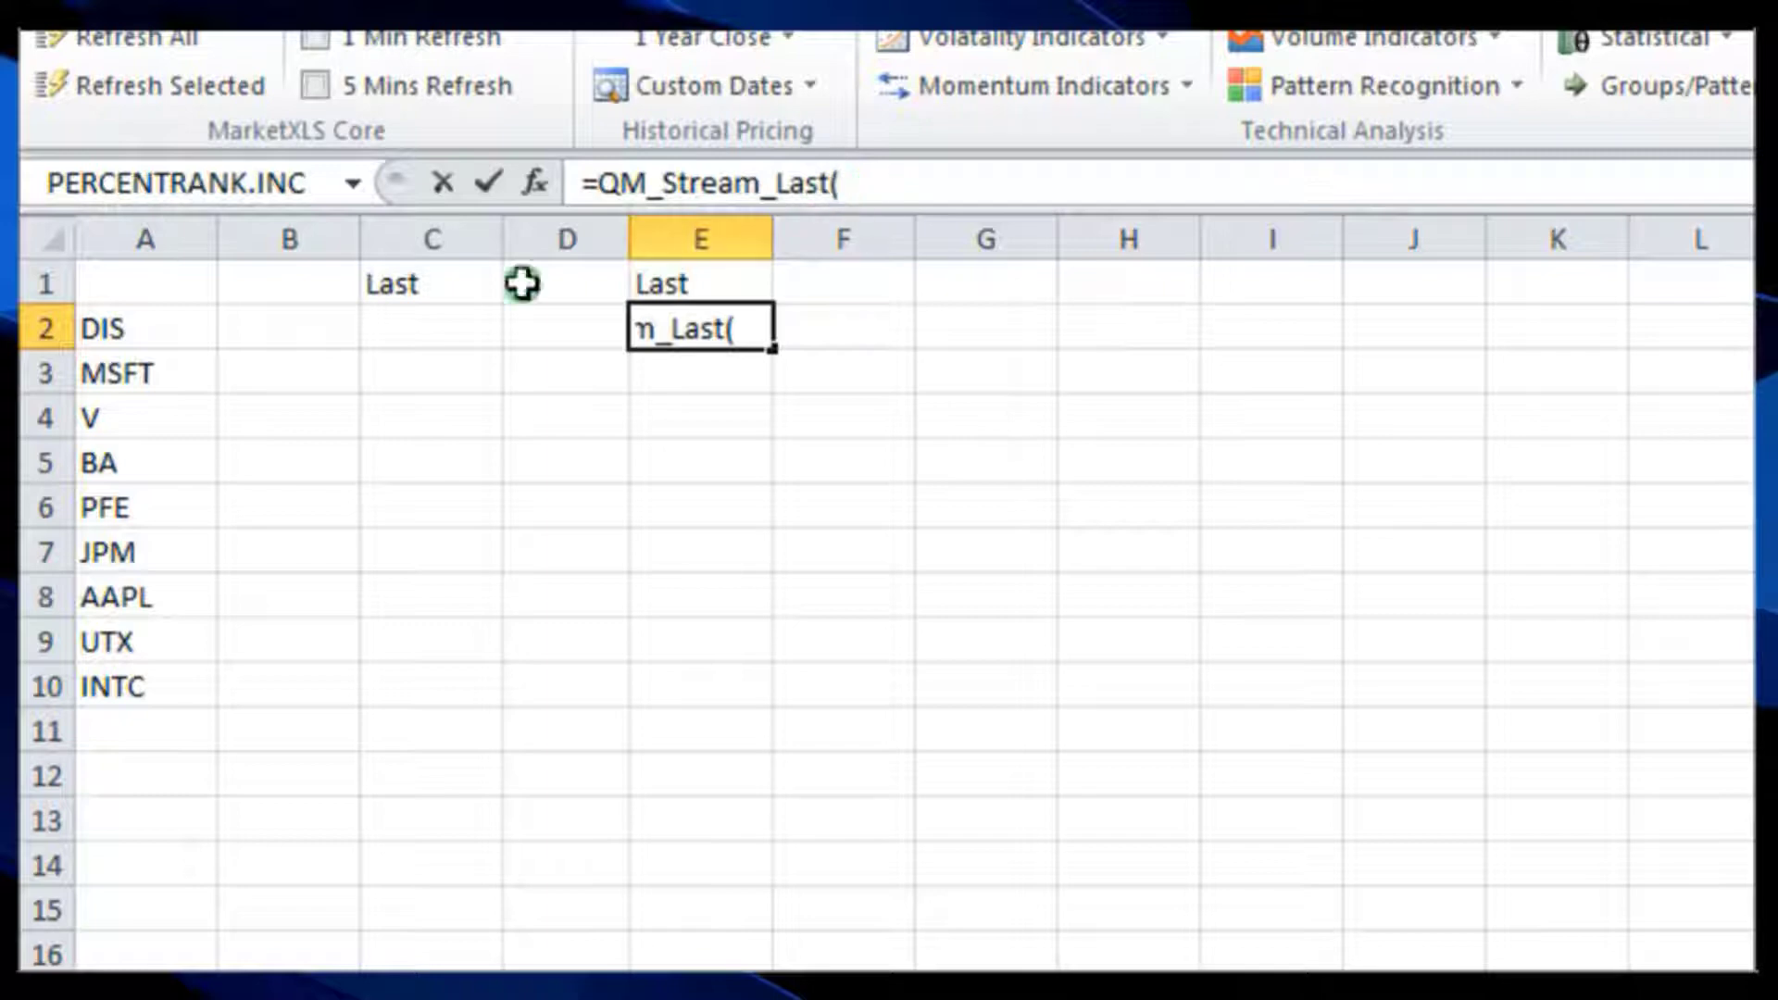
click(143, 326)
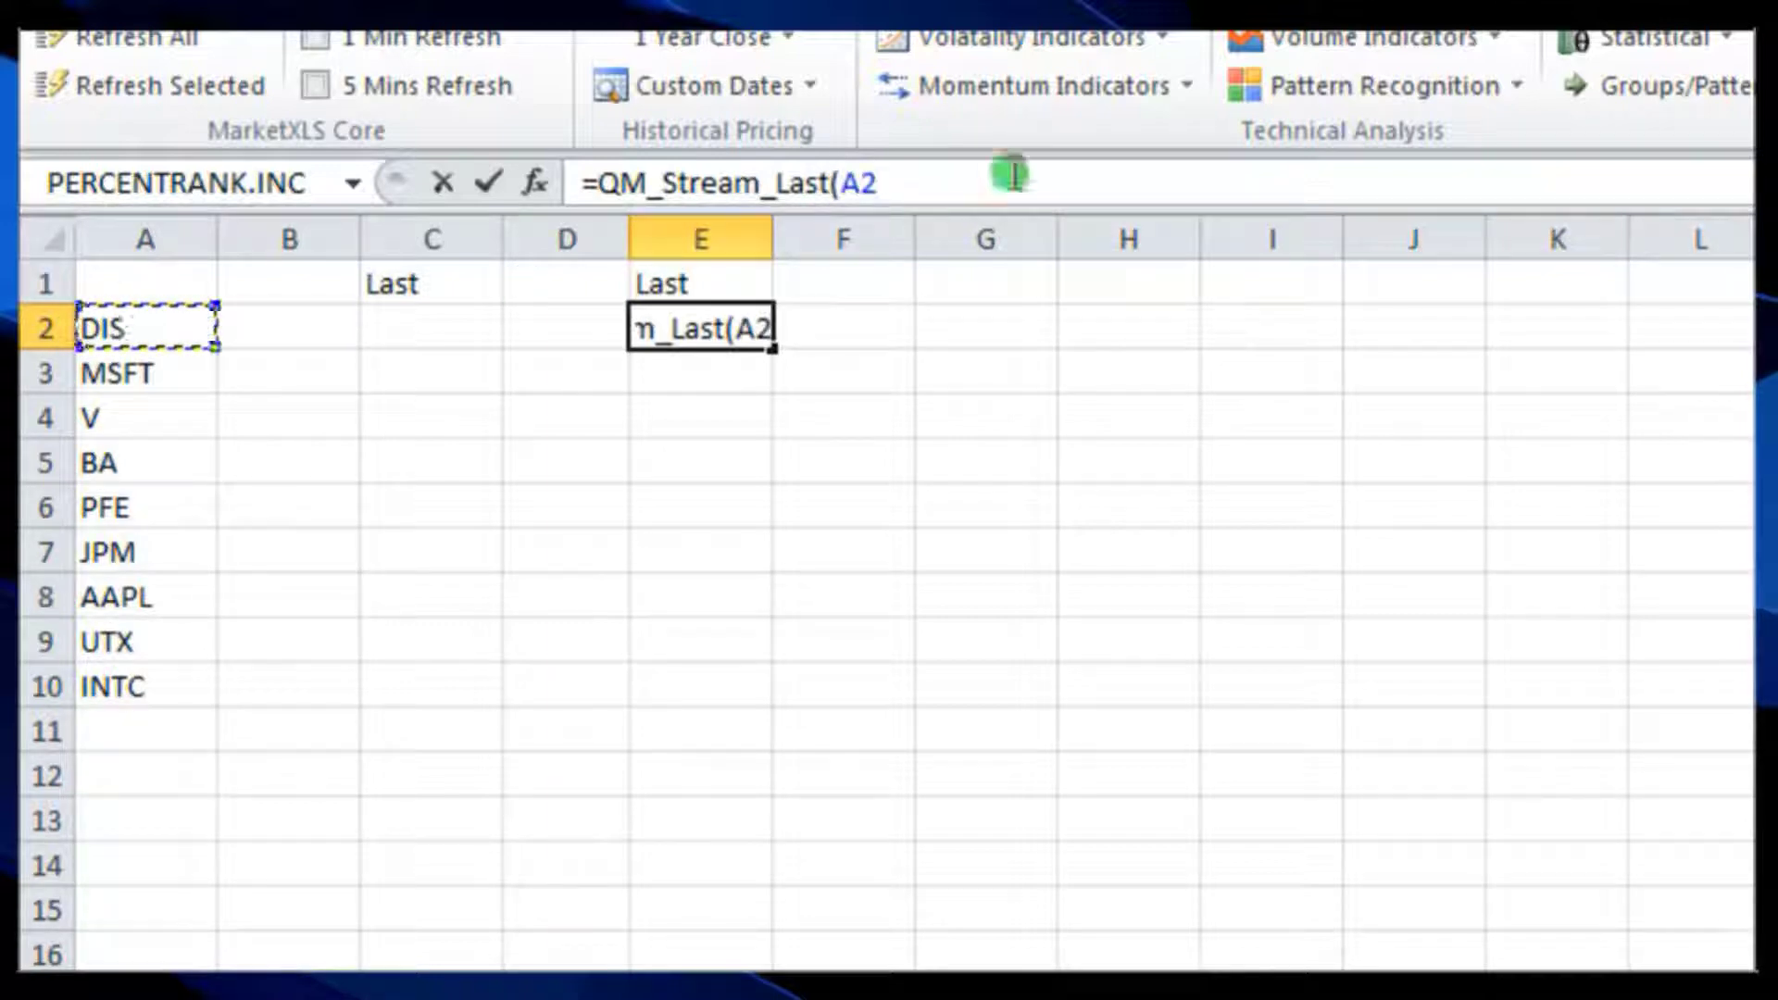
text())
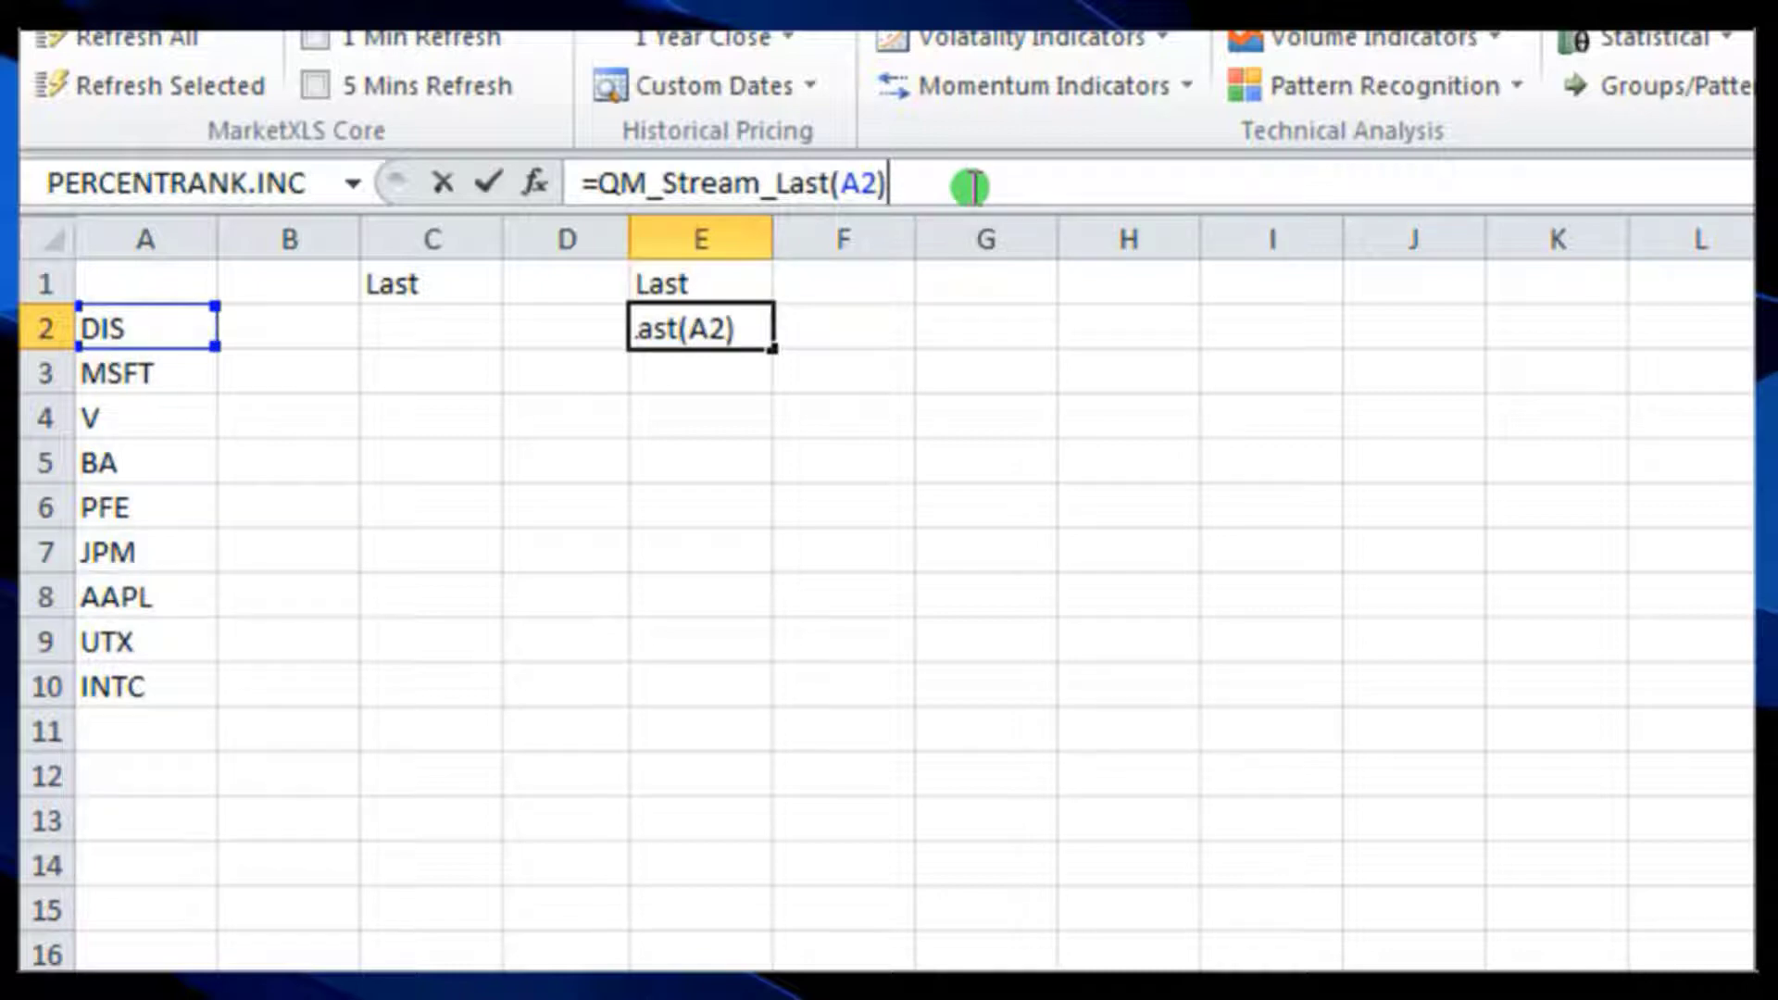
key(Return)
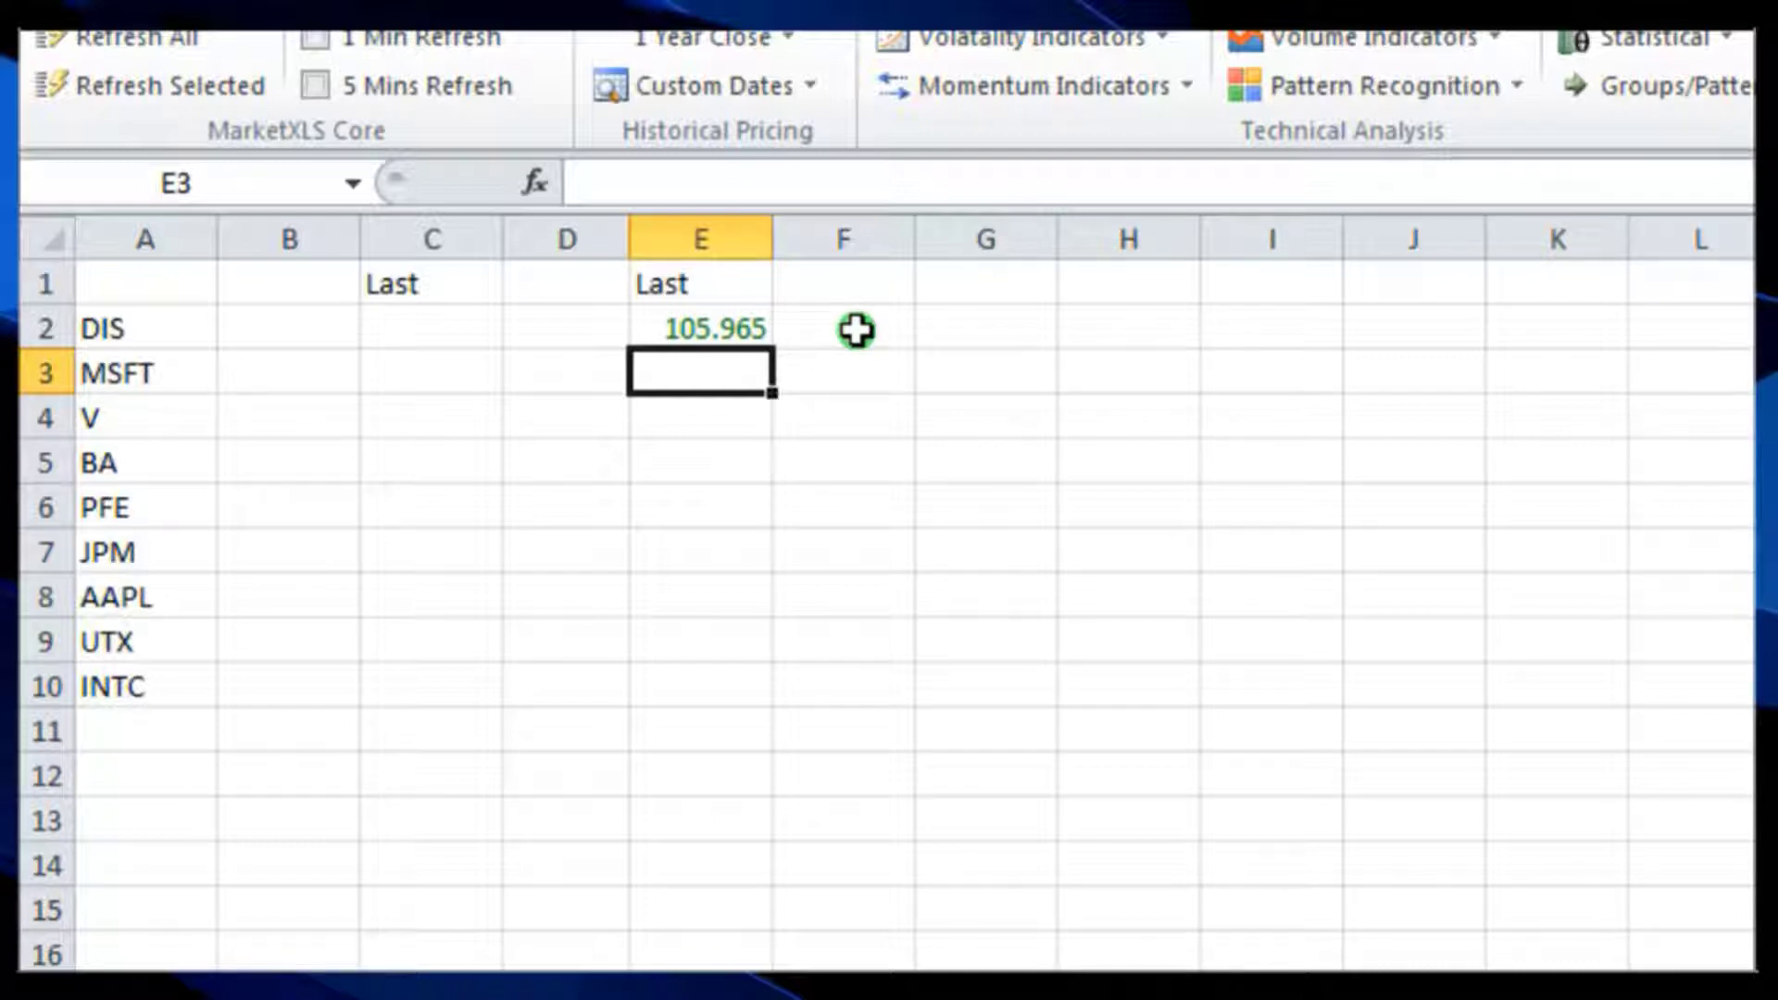
Step: Clear the streaming last price formula from cell E2
click(737, 321)
key(Delete)
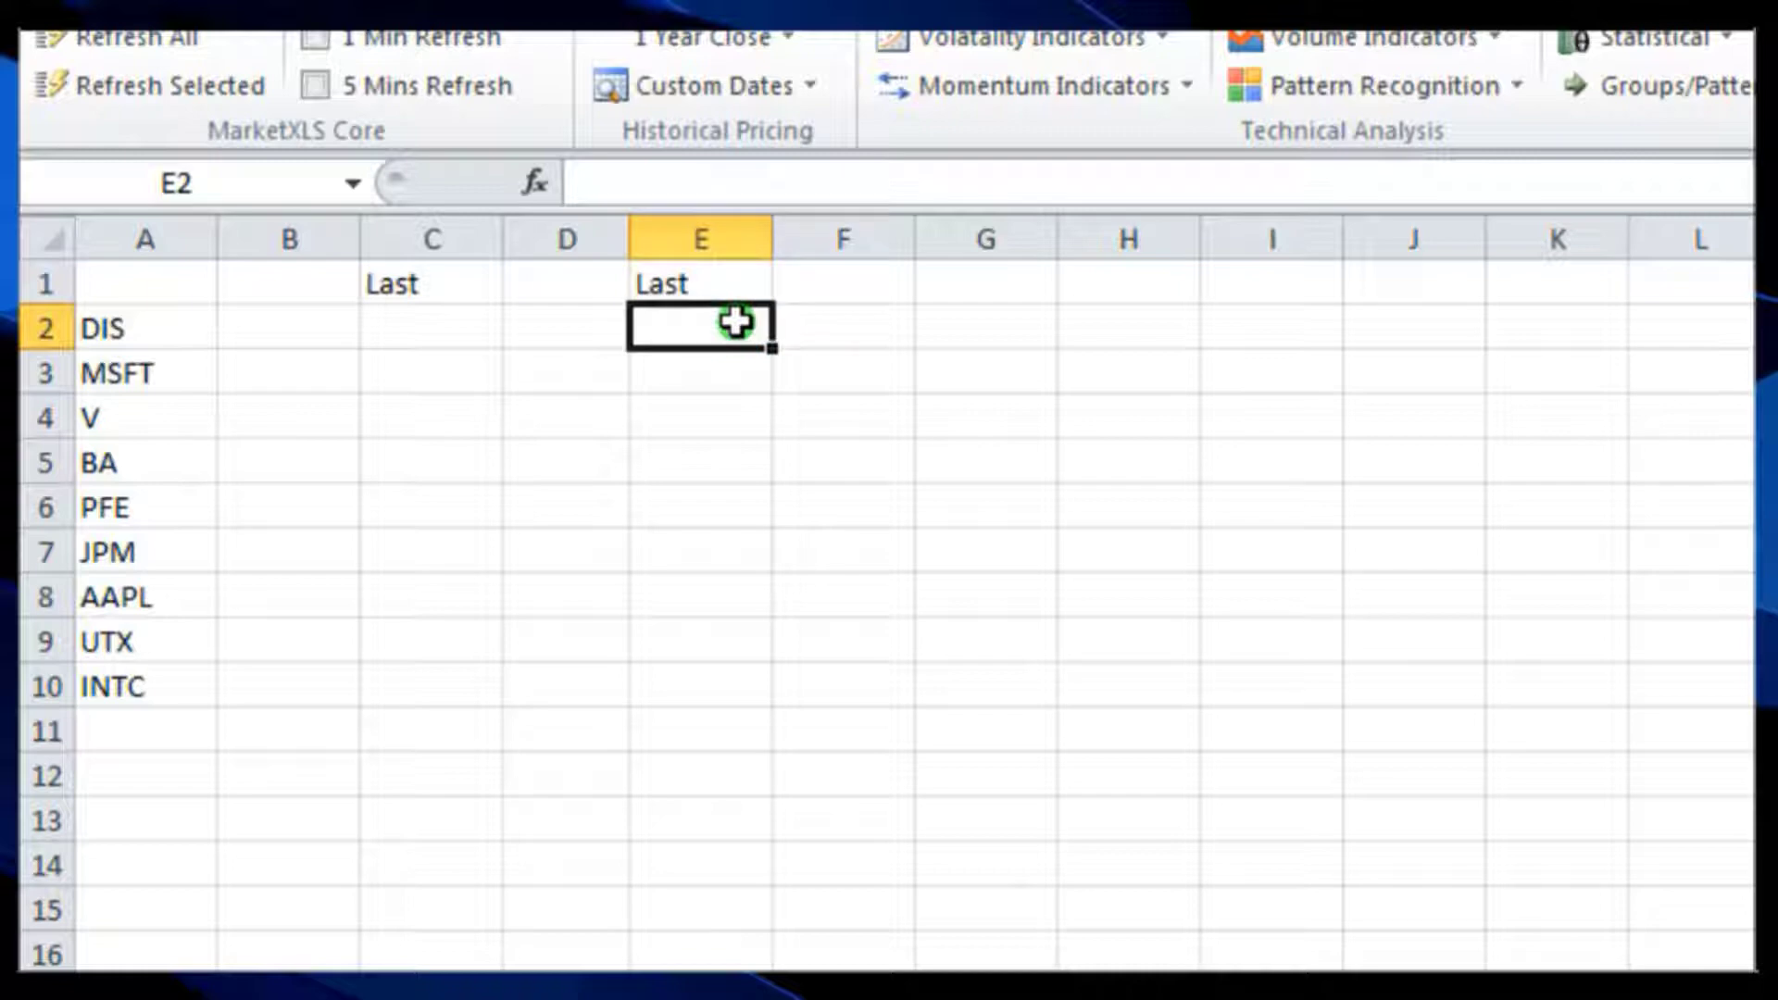
click(801, 441)
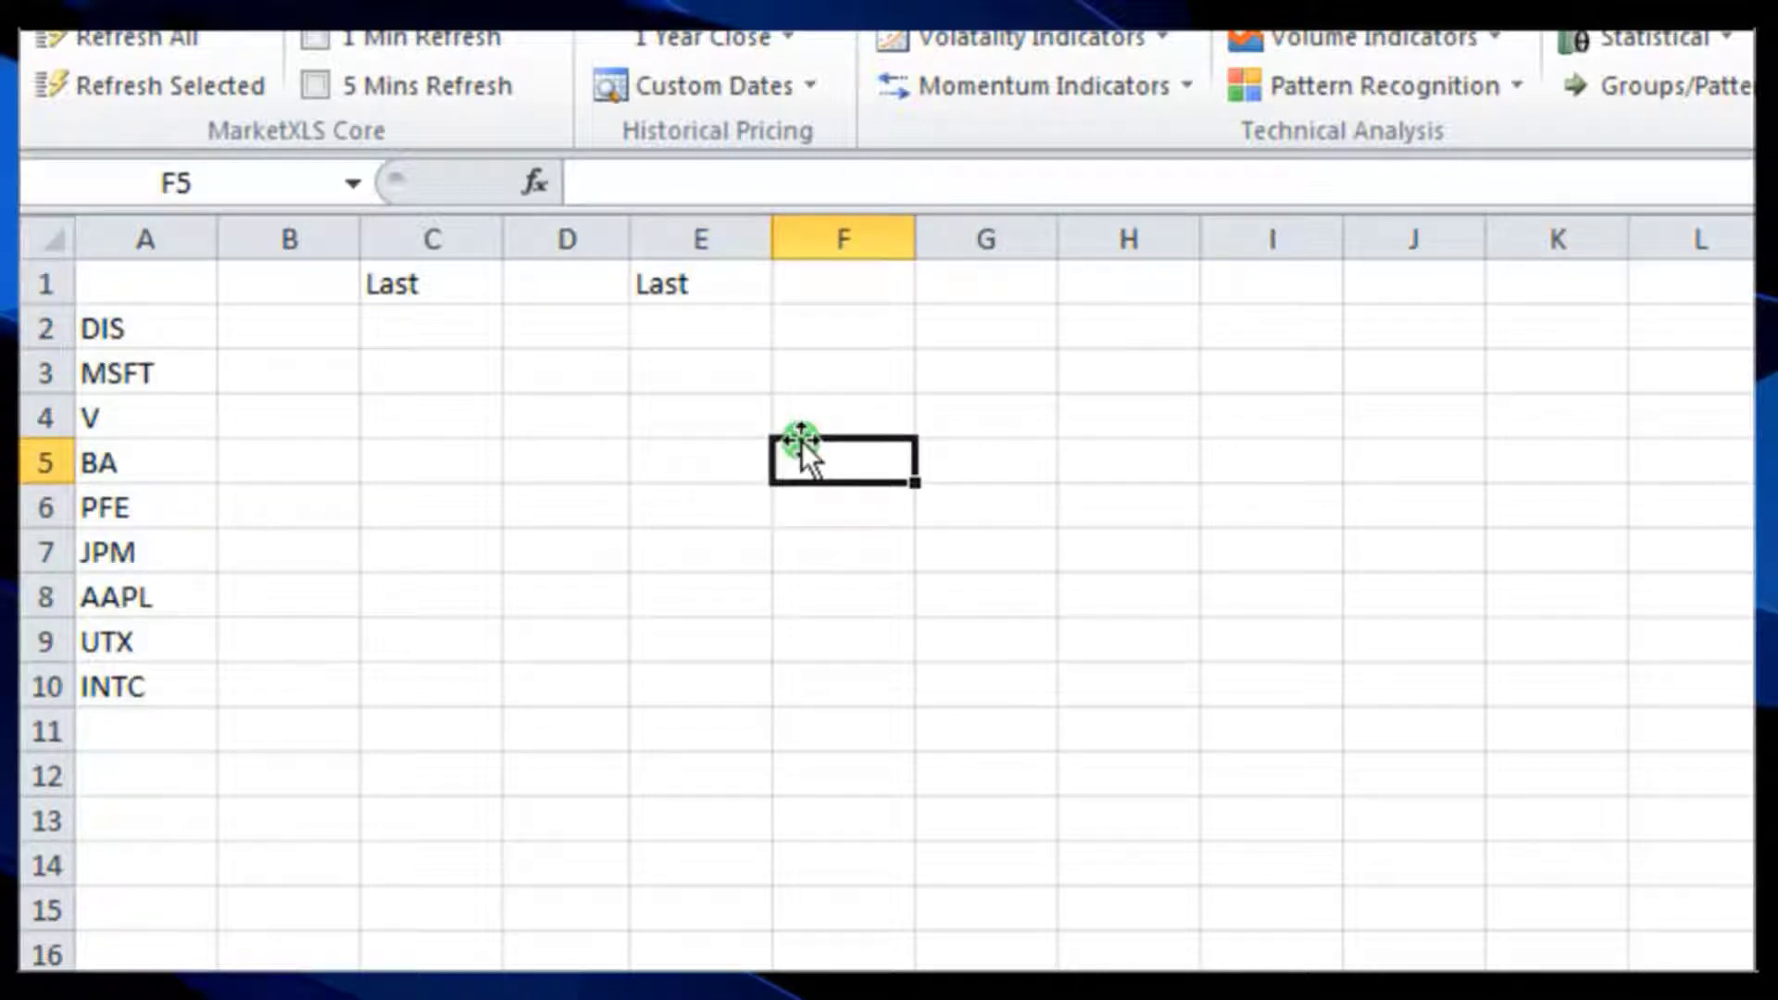
Step: Open the Insert Function dialog for cell E2 and show the Most Recently Used function category
click(707, 324)
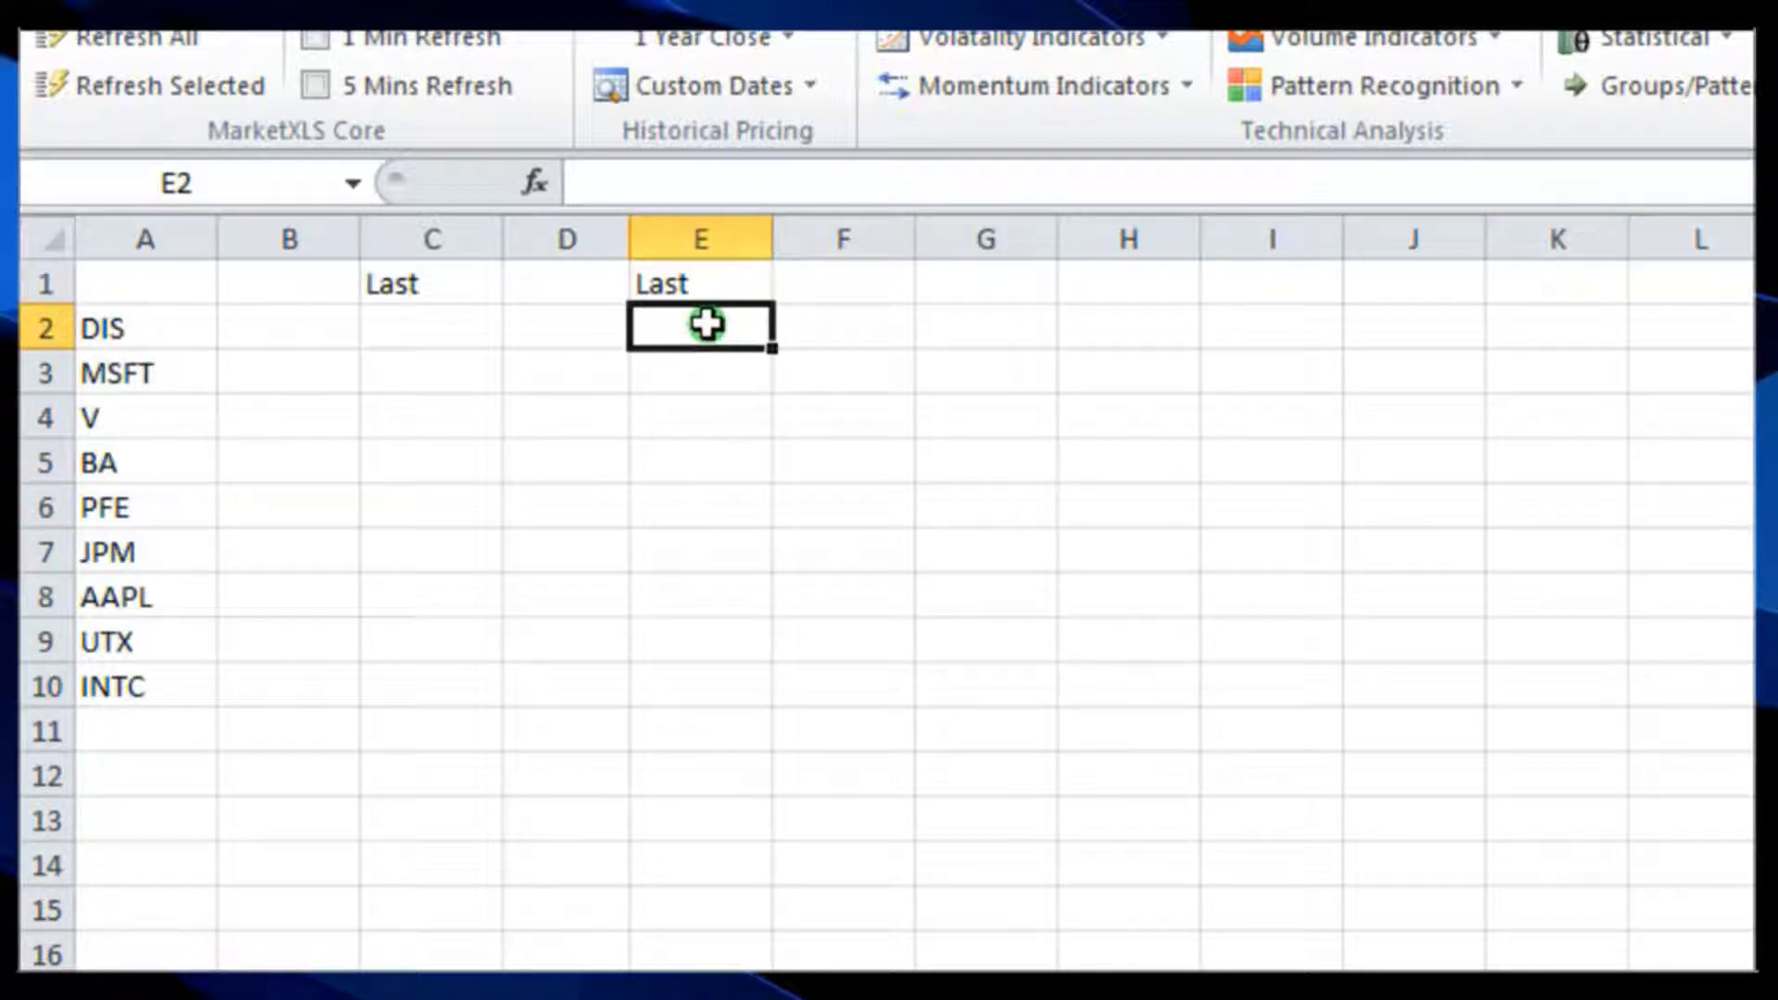
click(539, 185)
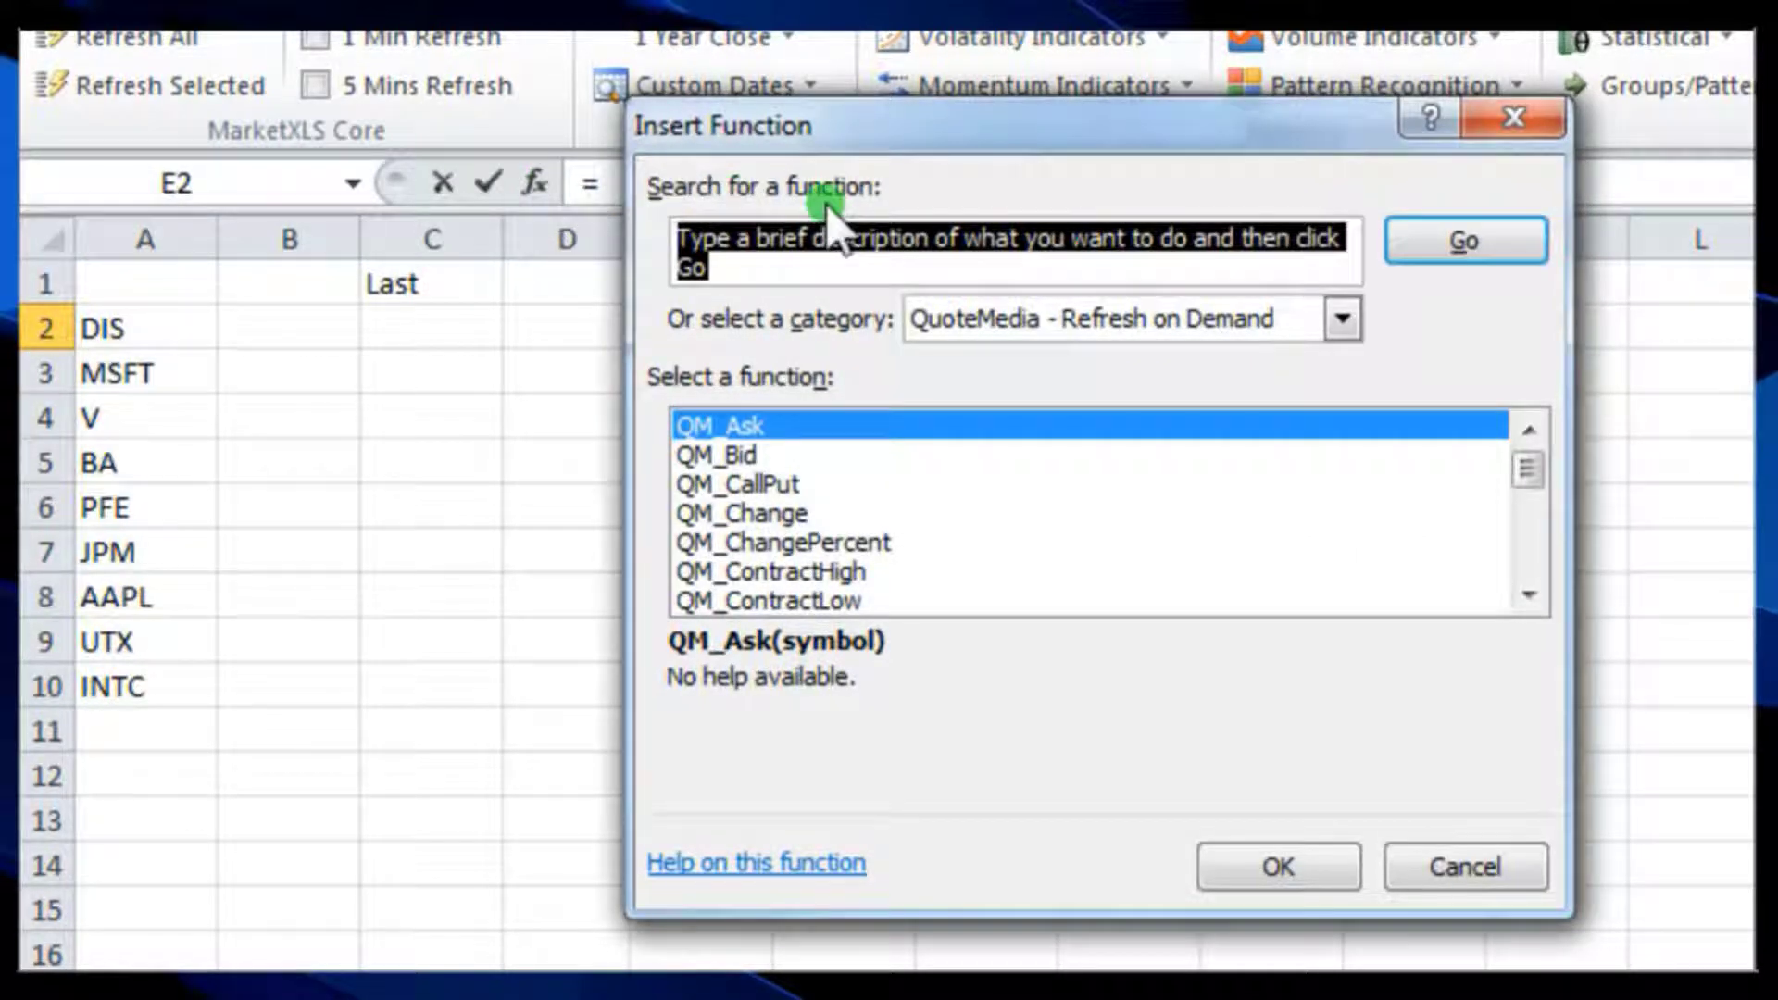
click(1341, 320)
drag(1343, 436, 1331, 329)
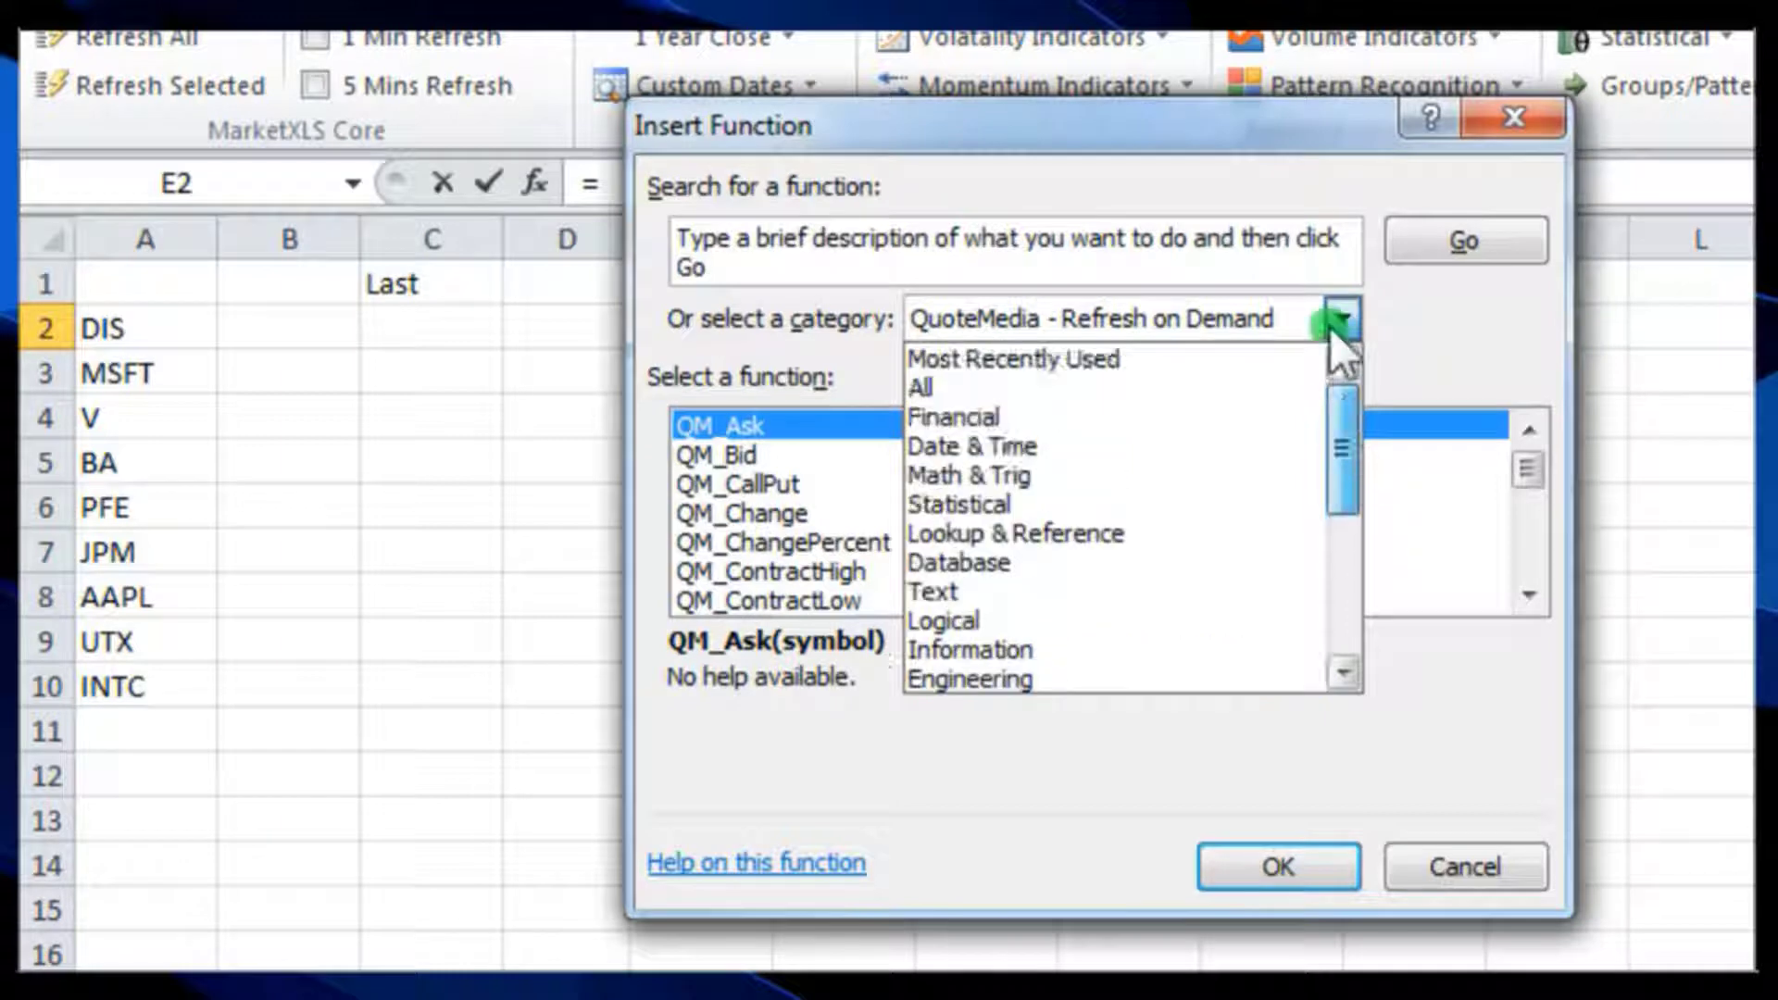
click(1243, 352)
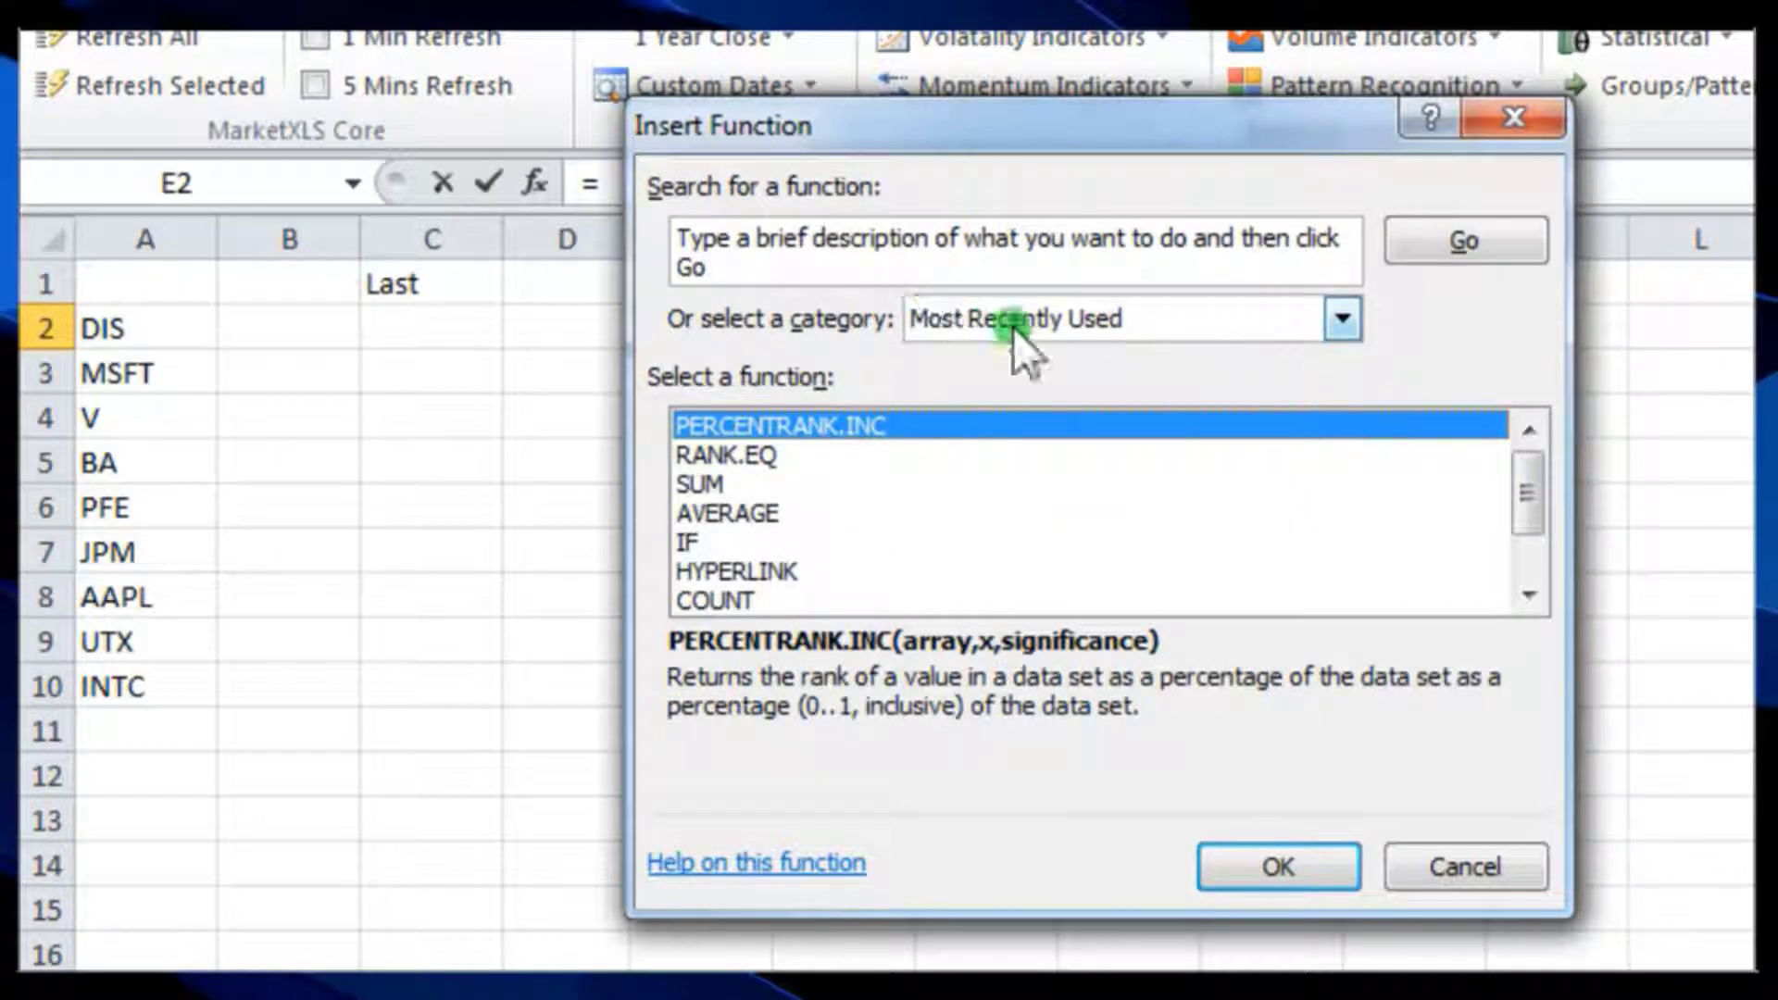
click(1341, 320)
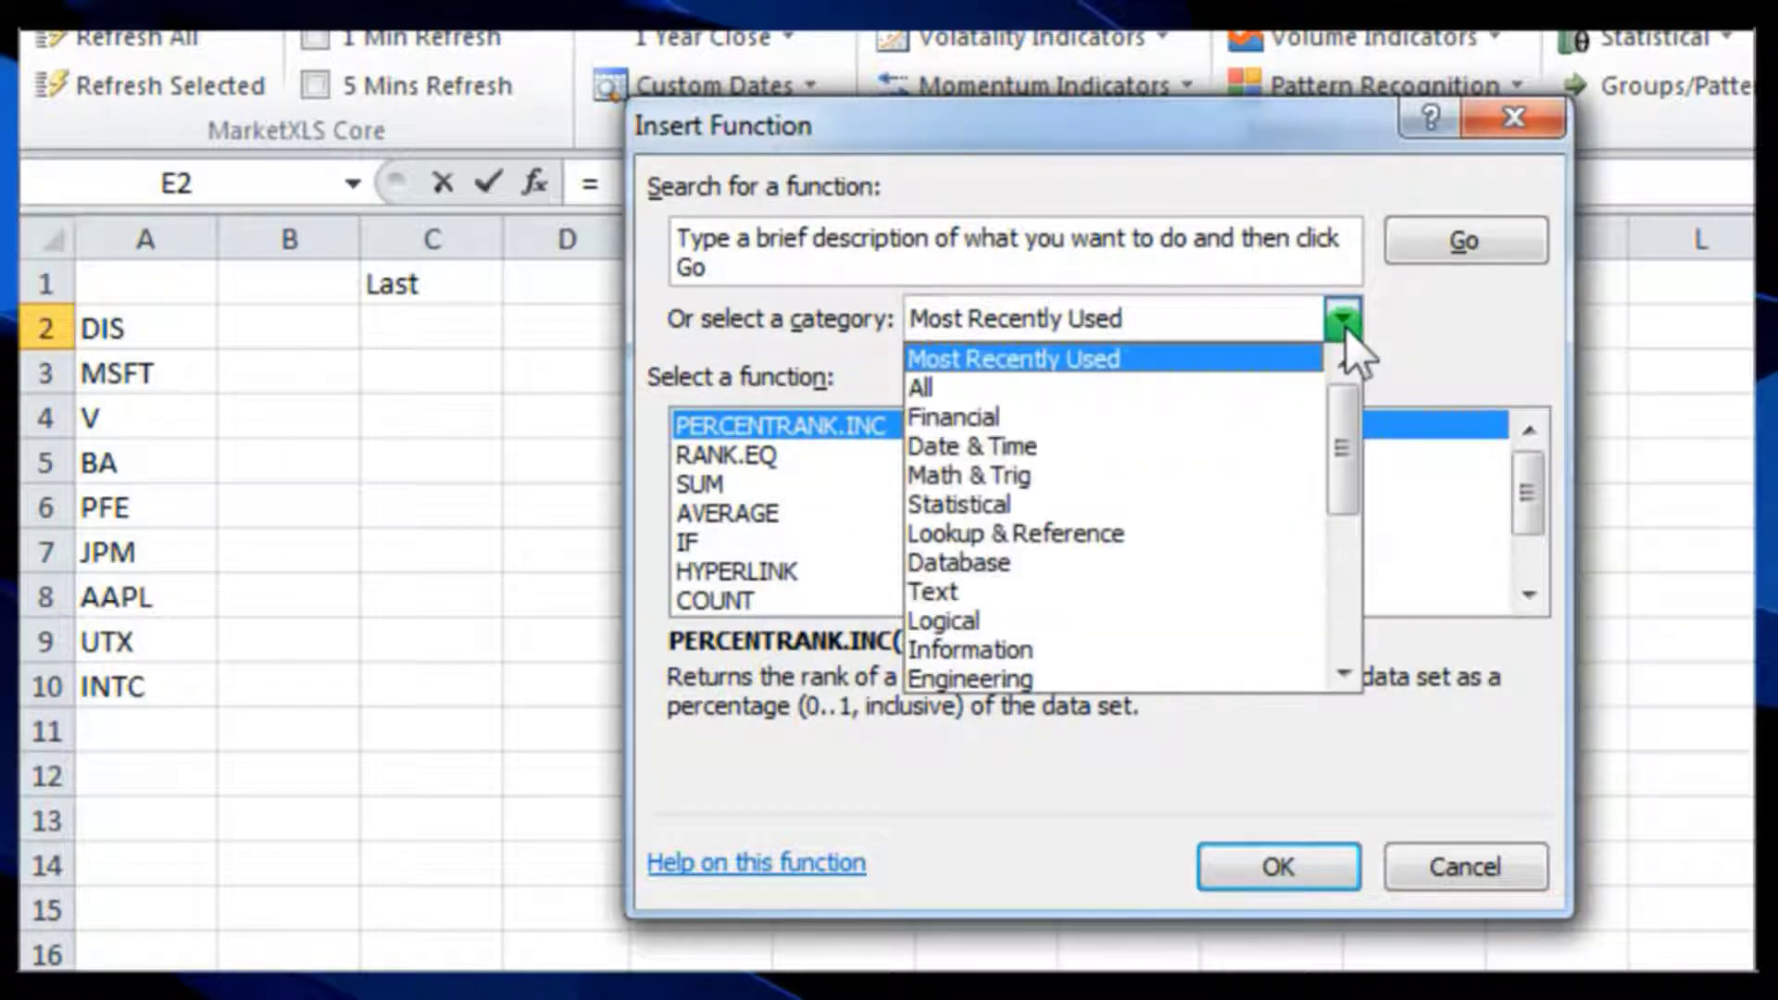
click(1190, 361)
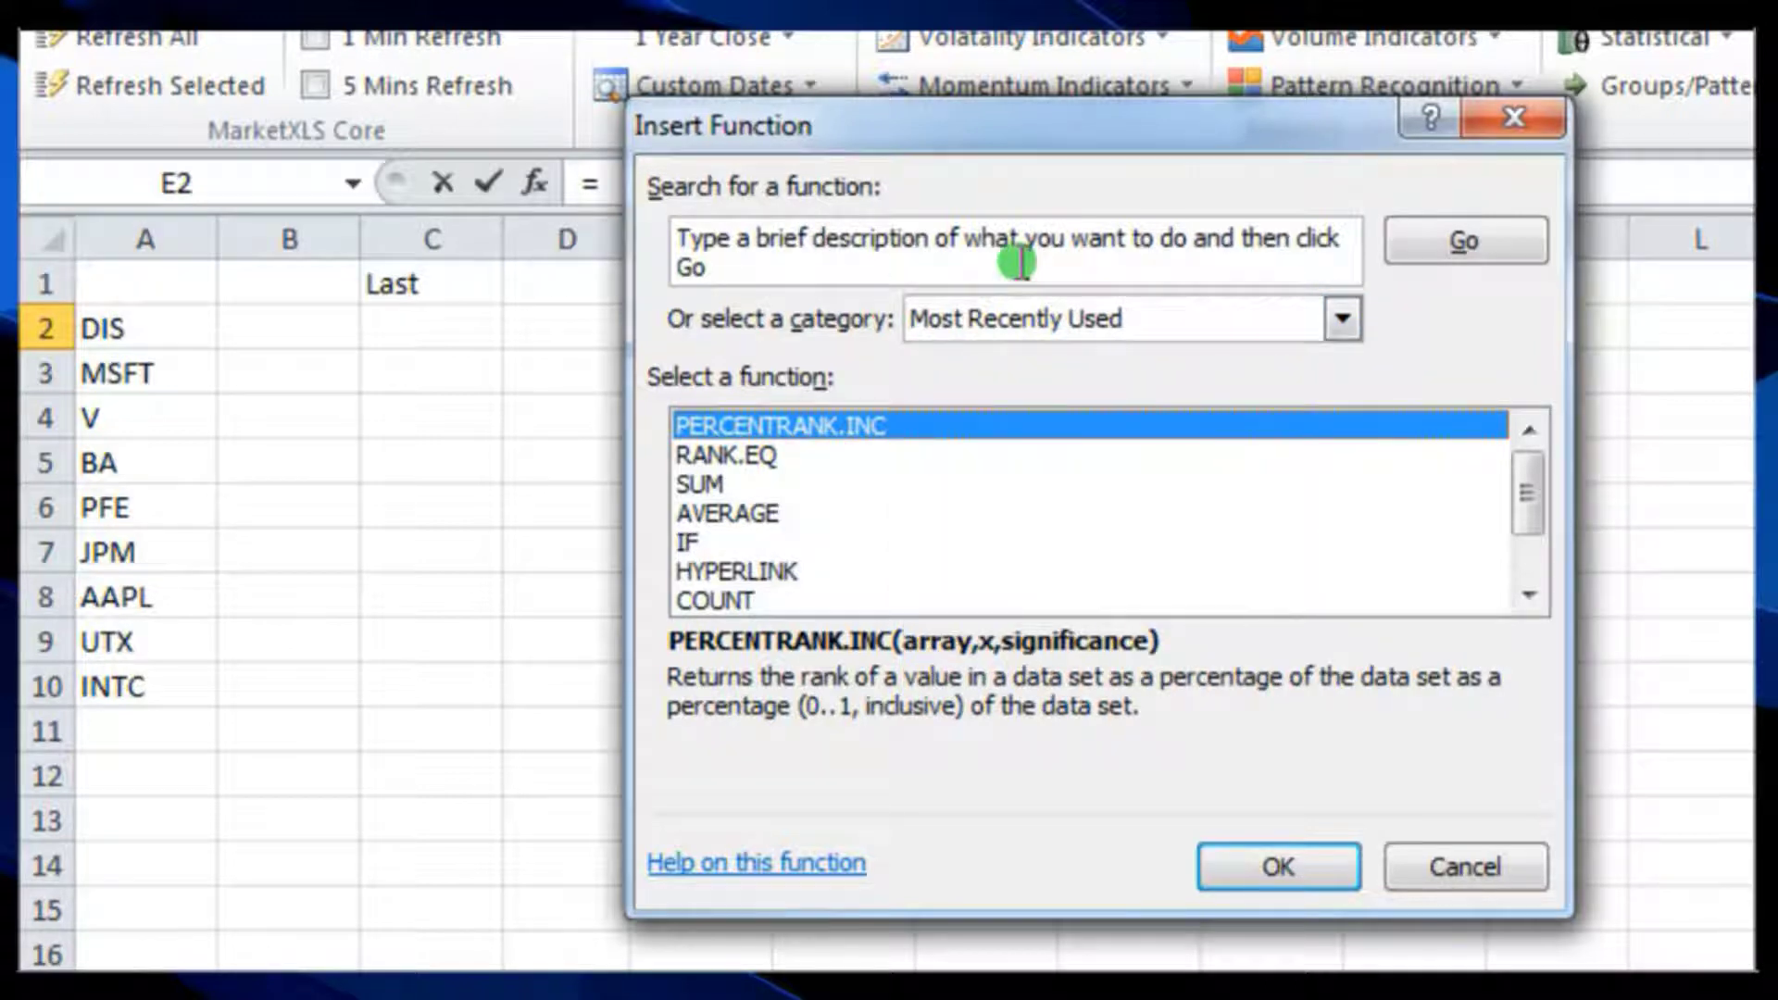
Step: Switch the function category to MarketXLS Technicals and look through its list of technical indicator functions
click(1344, 318)
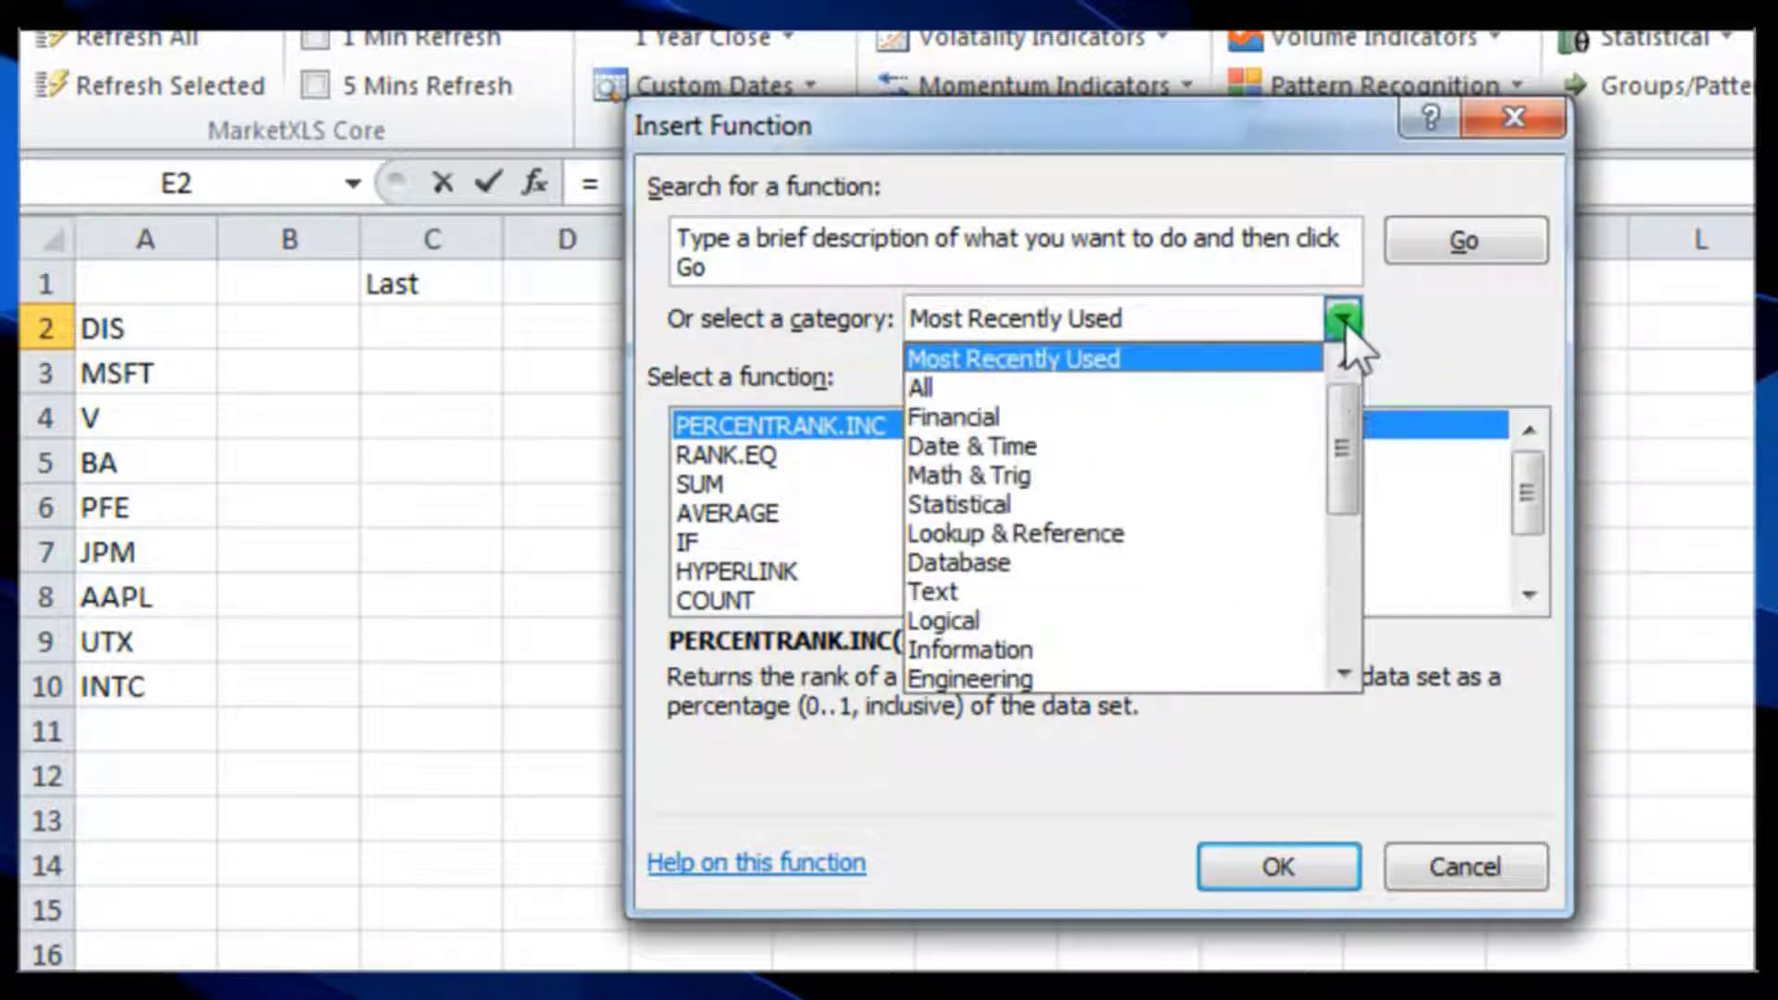
drag(1352, 421, 1335, 578)
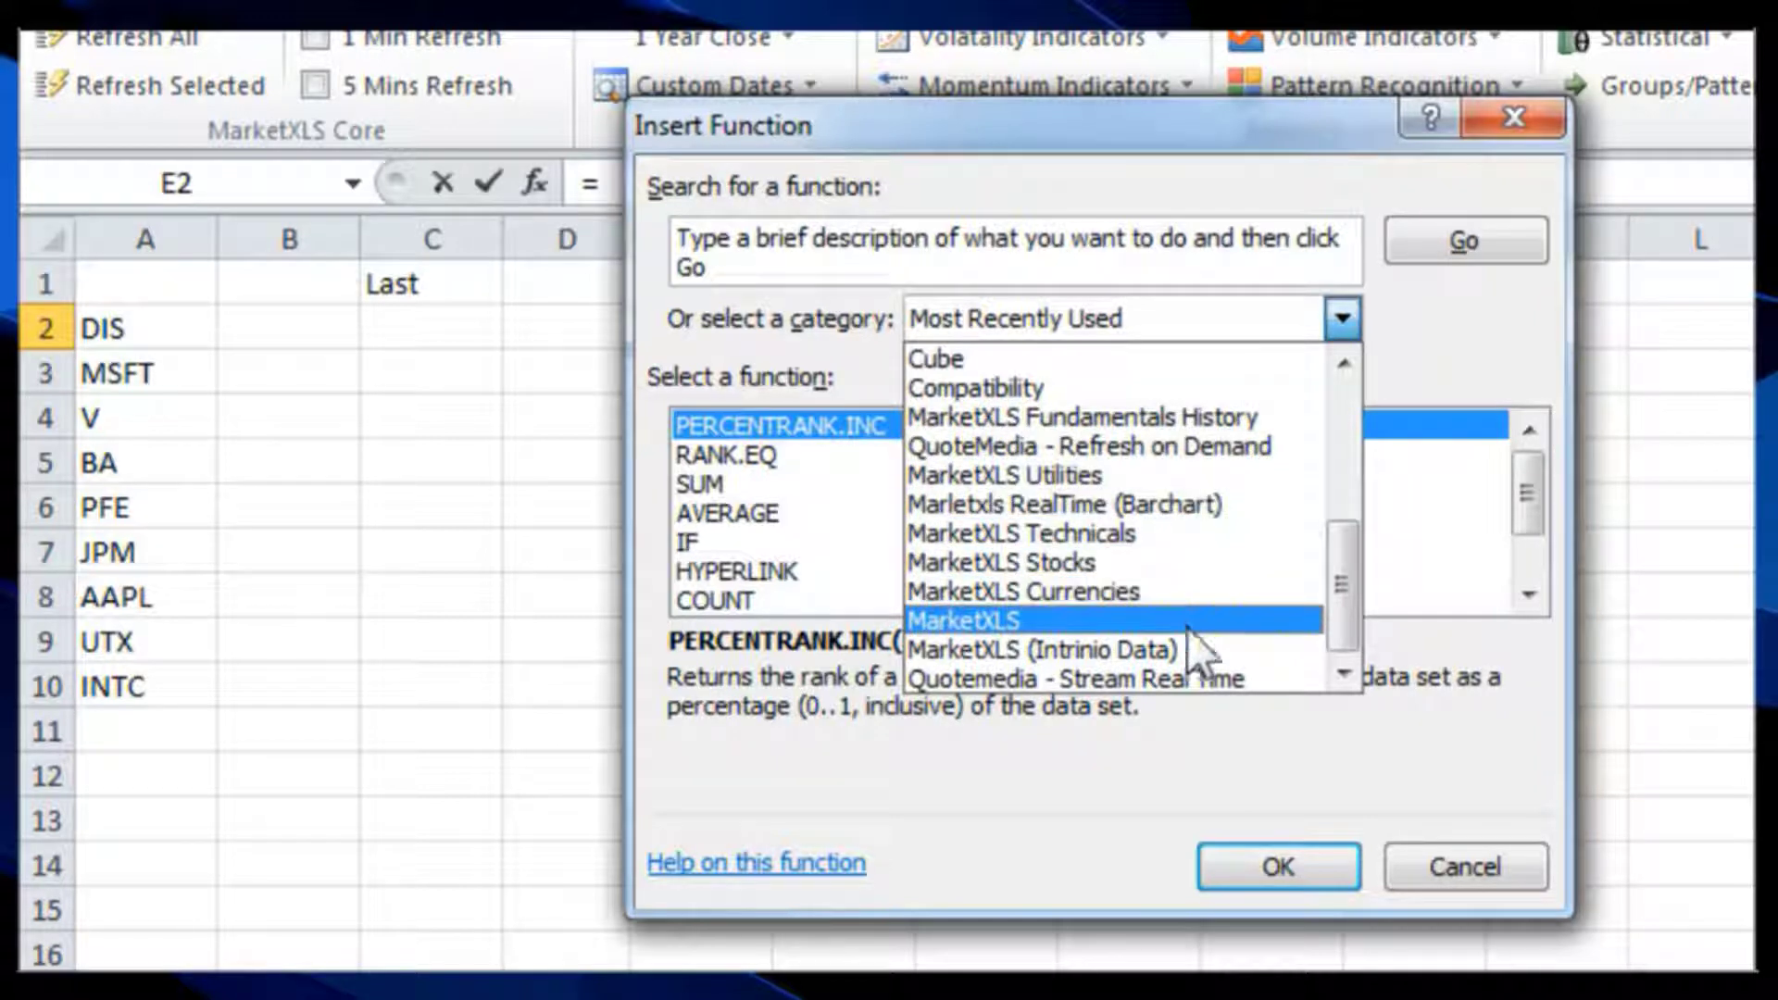
click(1251, 518)
scroll(1244, 530, down, 2)
scroll(1245, 530, down, 3)
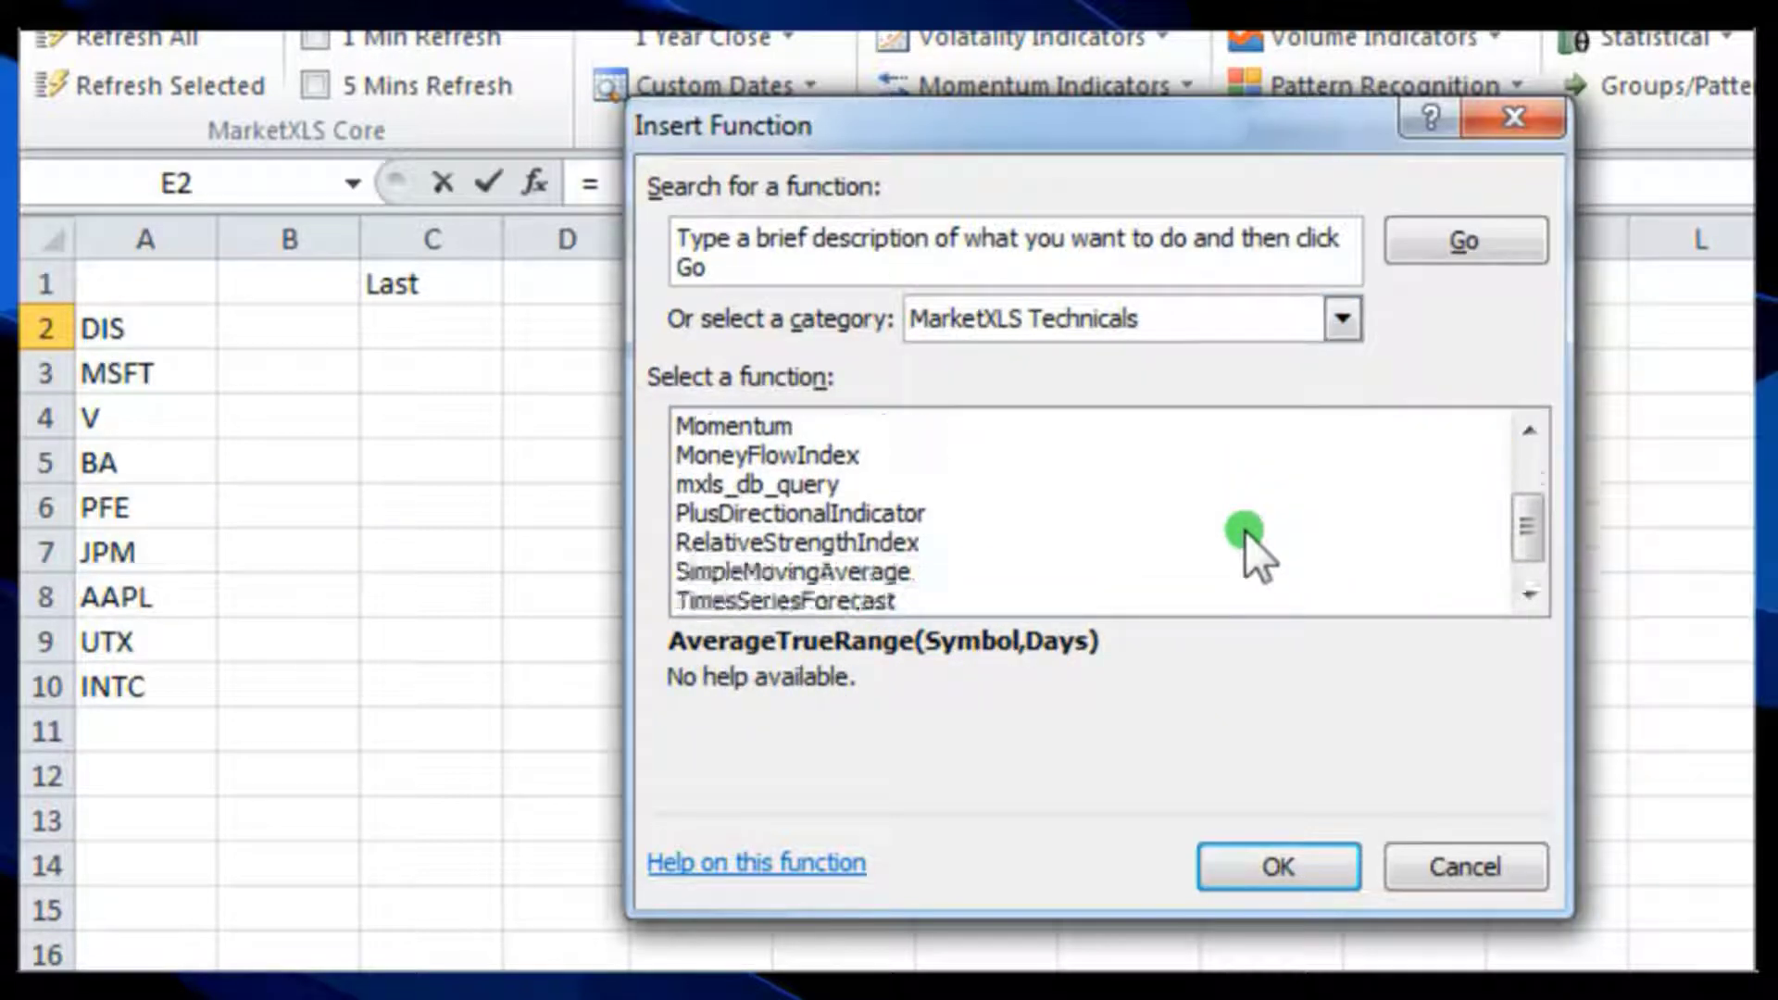
scroll(1238, 530, up, 5)
Step: Switch the function category to MarketXLS Stocks and browse its functions, ending back at the start of the list
click(1344, 321)
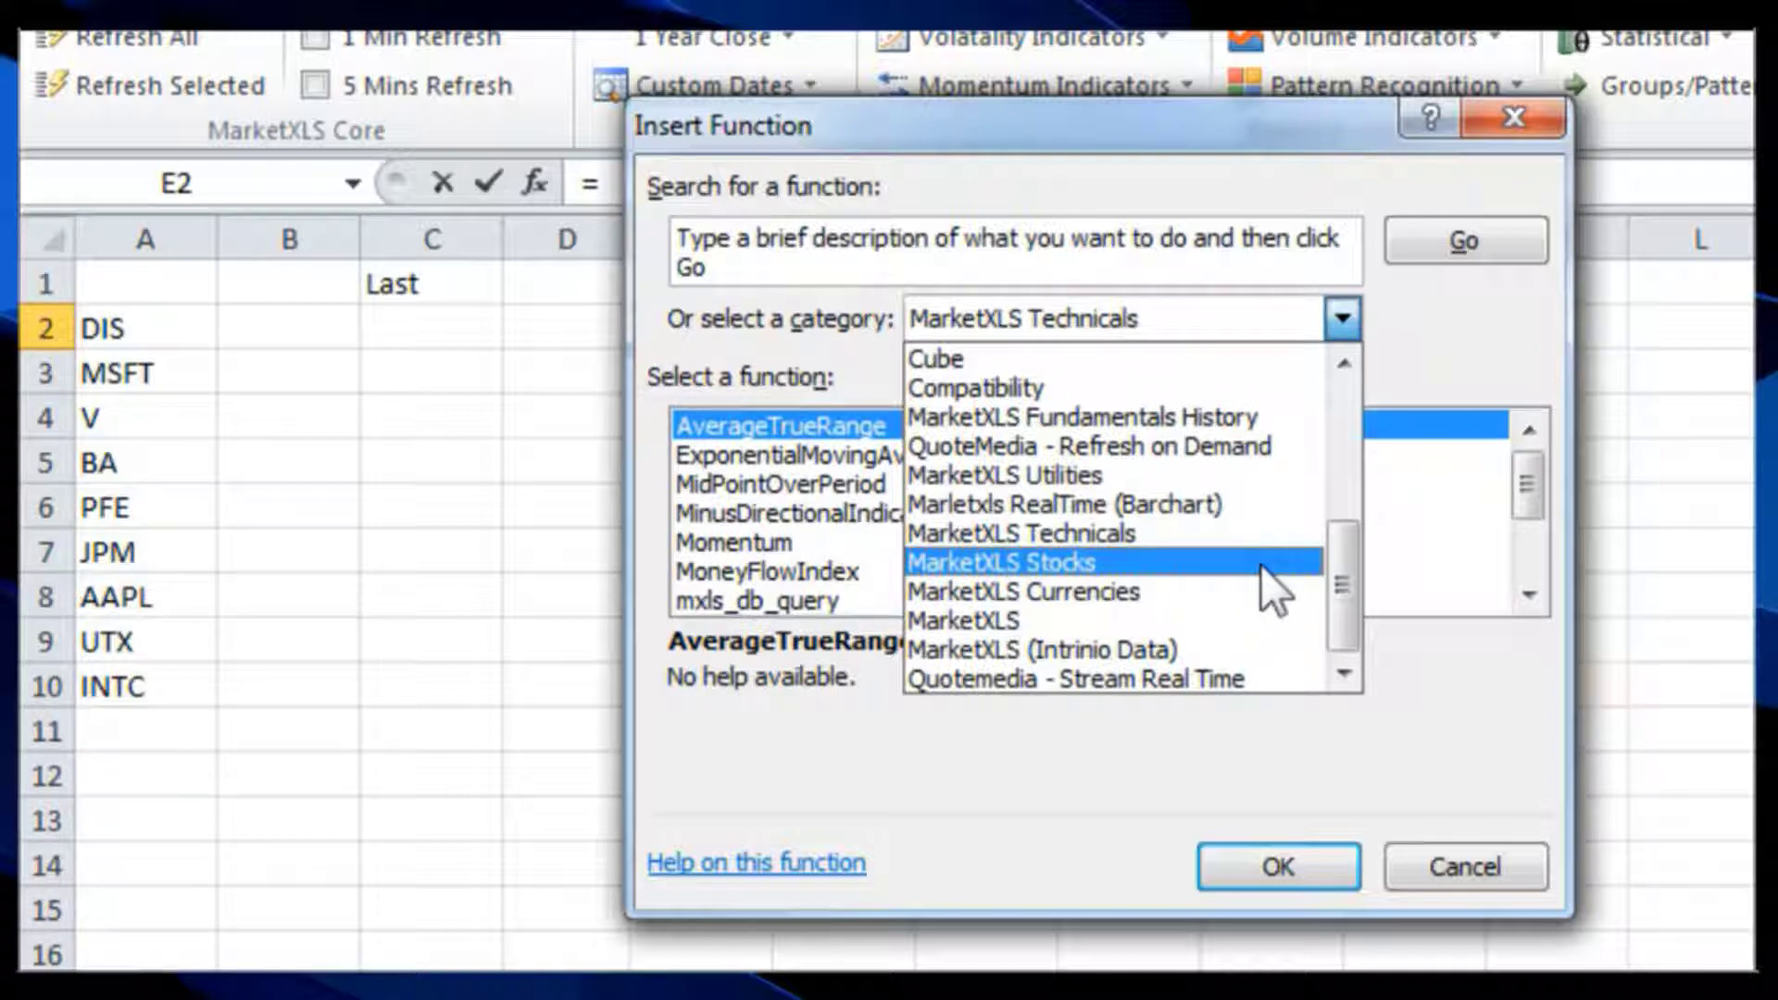
click(1259, 564)
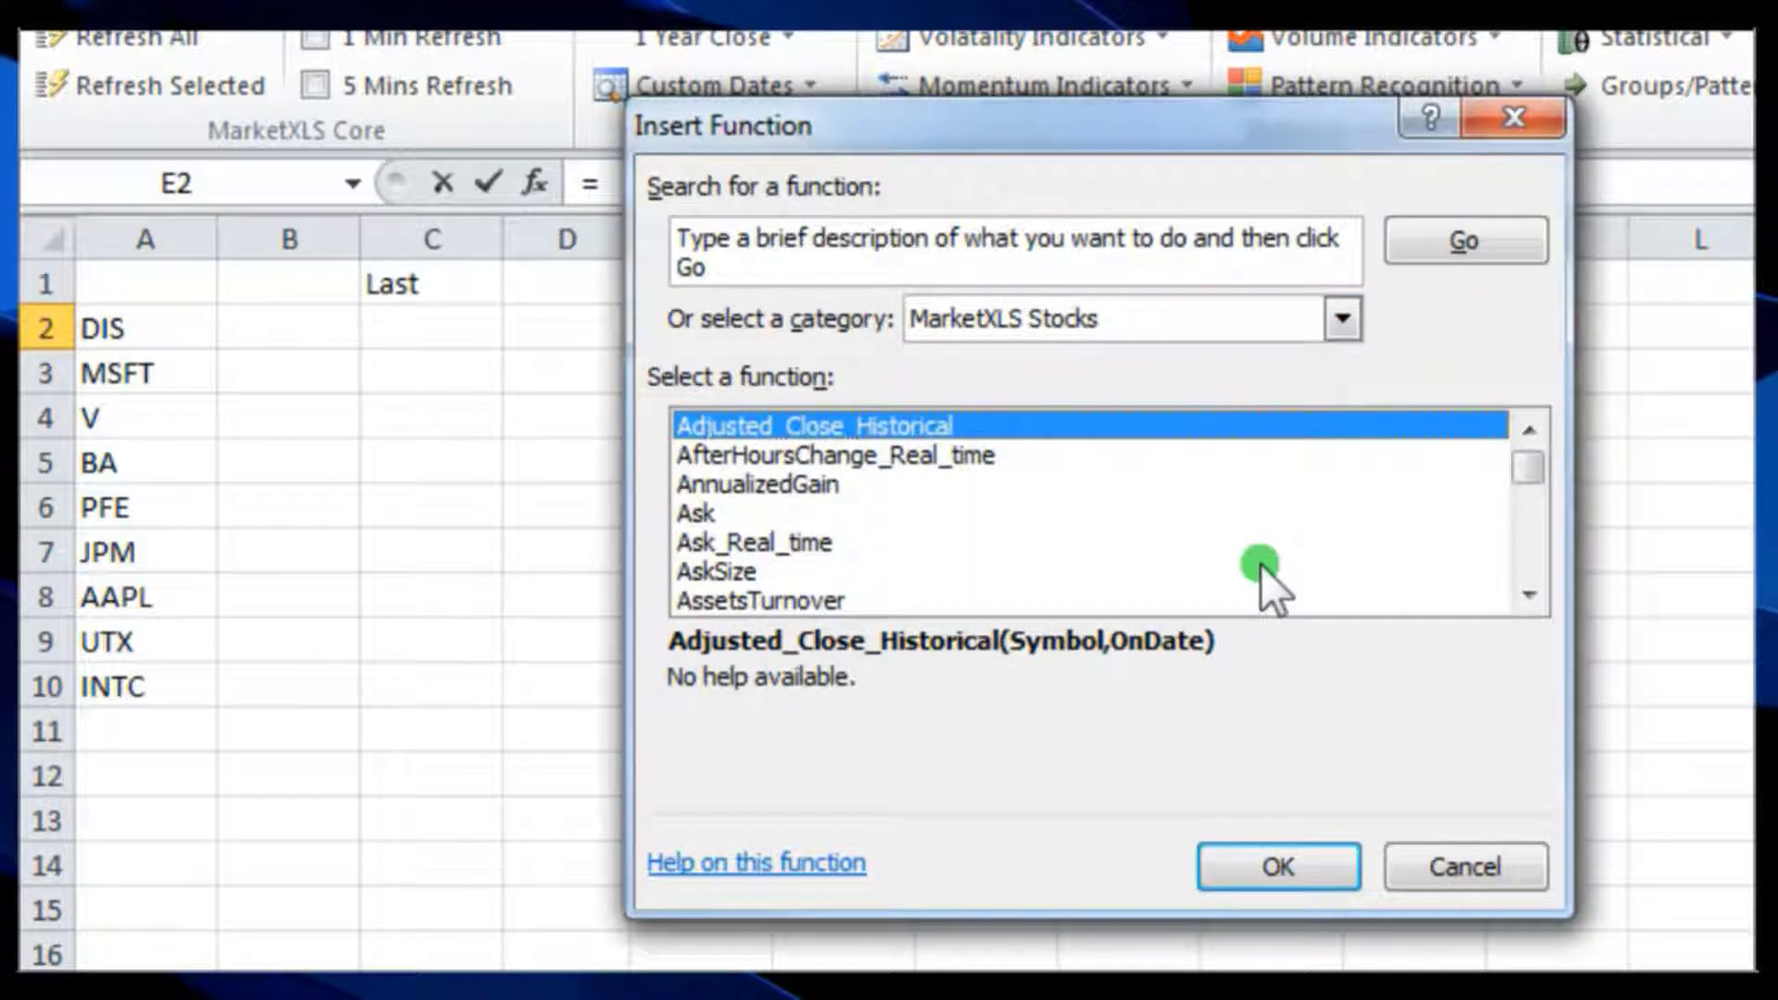
scroll(1274, 532, down, 1)
scroll(1274, 529, down, 8)
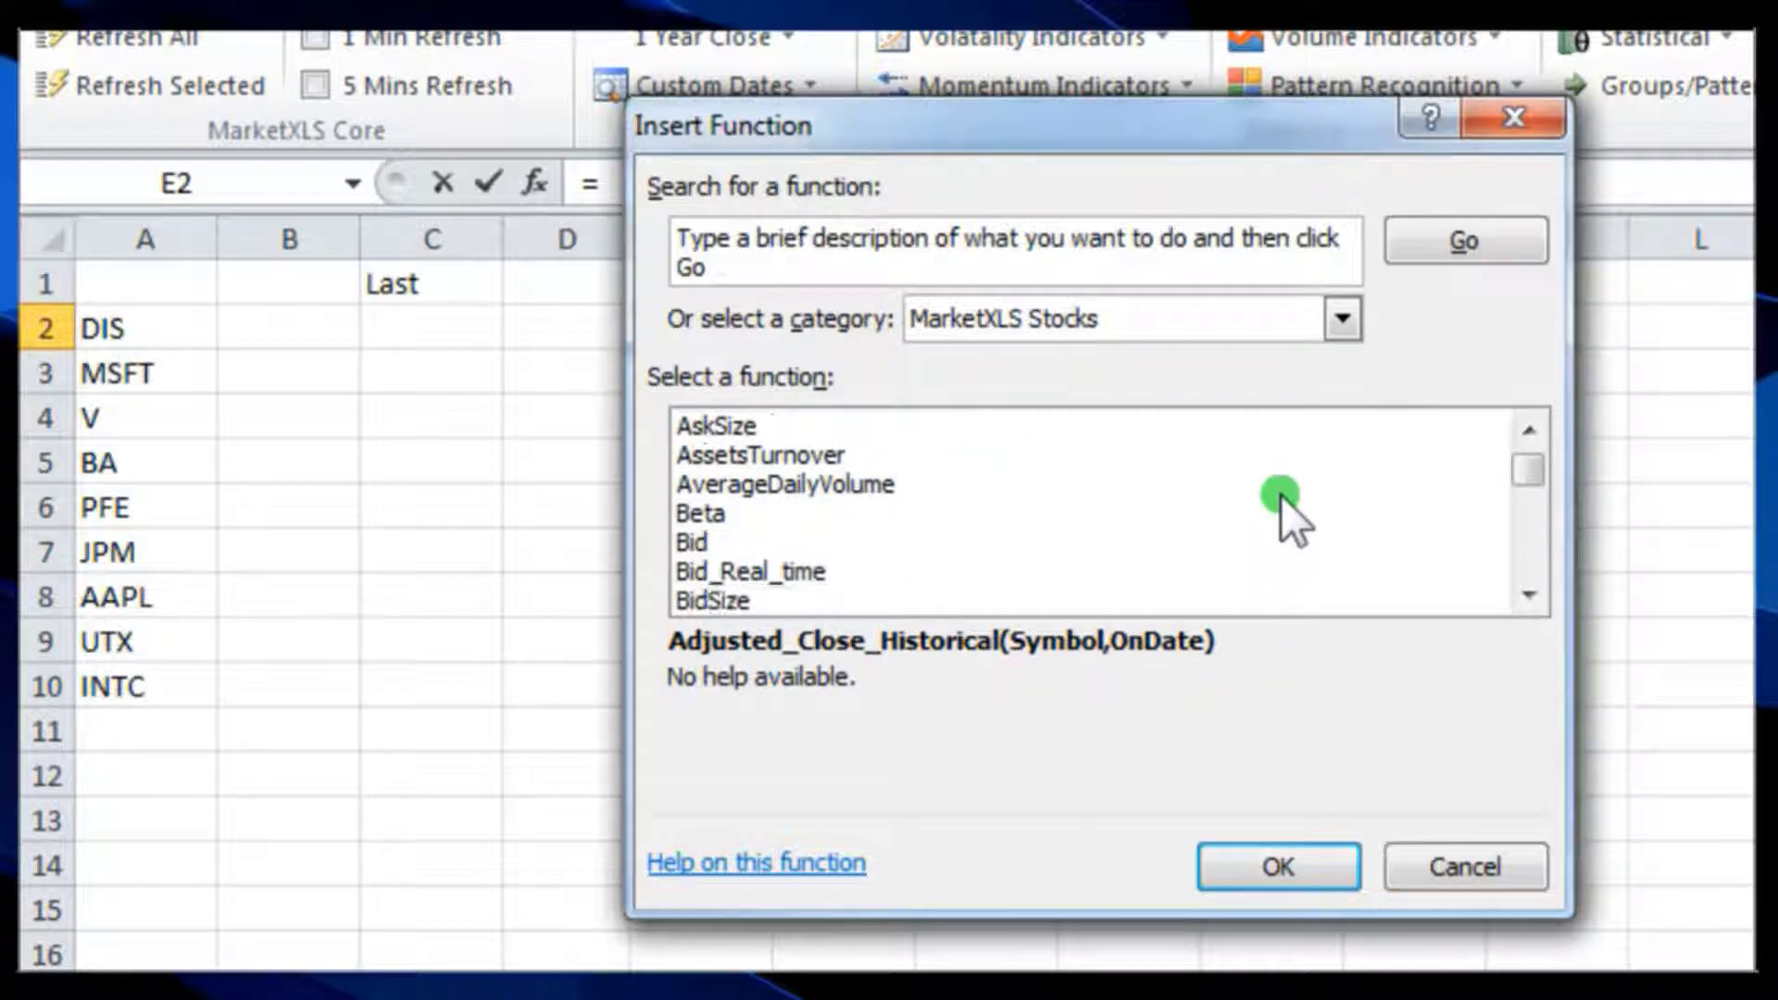
scroll(1279, 492, down, 5)
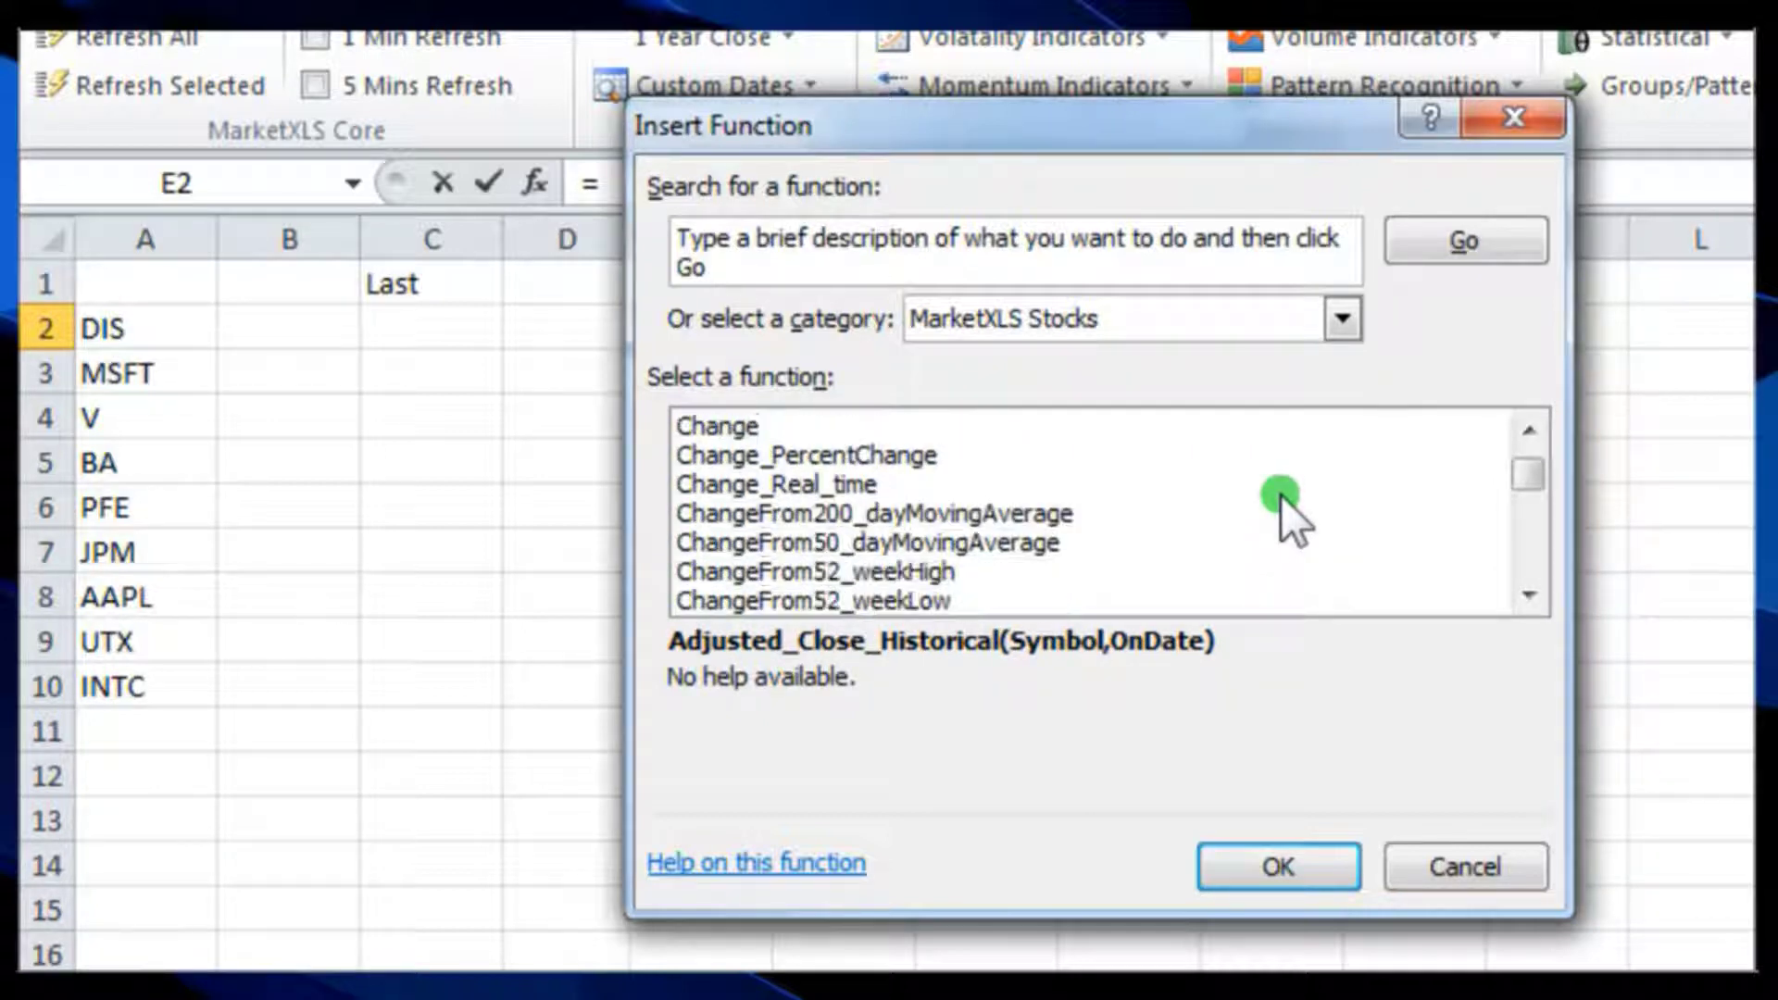
scroll(1280, 493, down, 4)
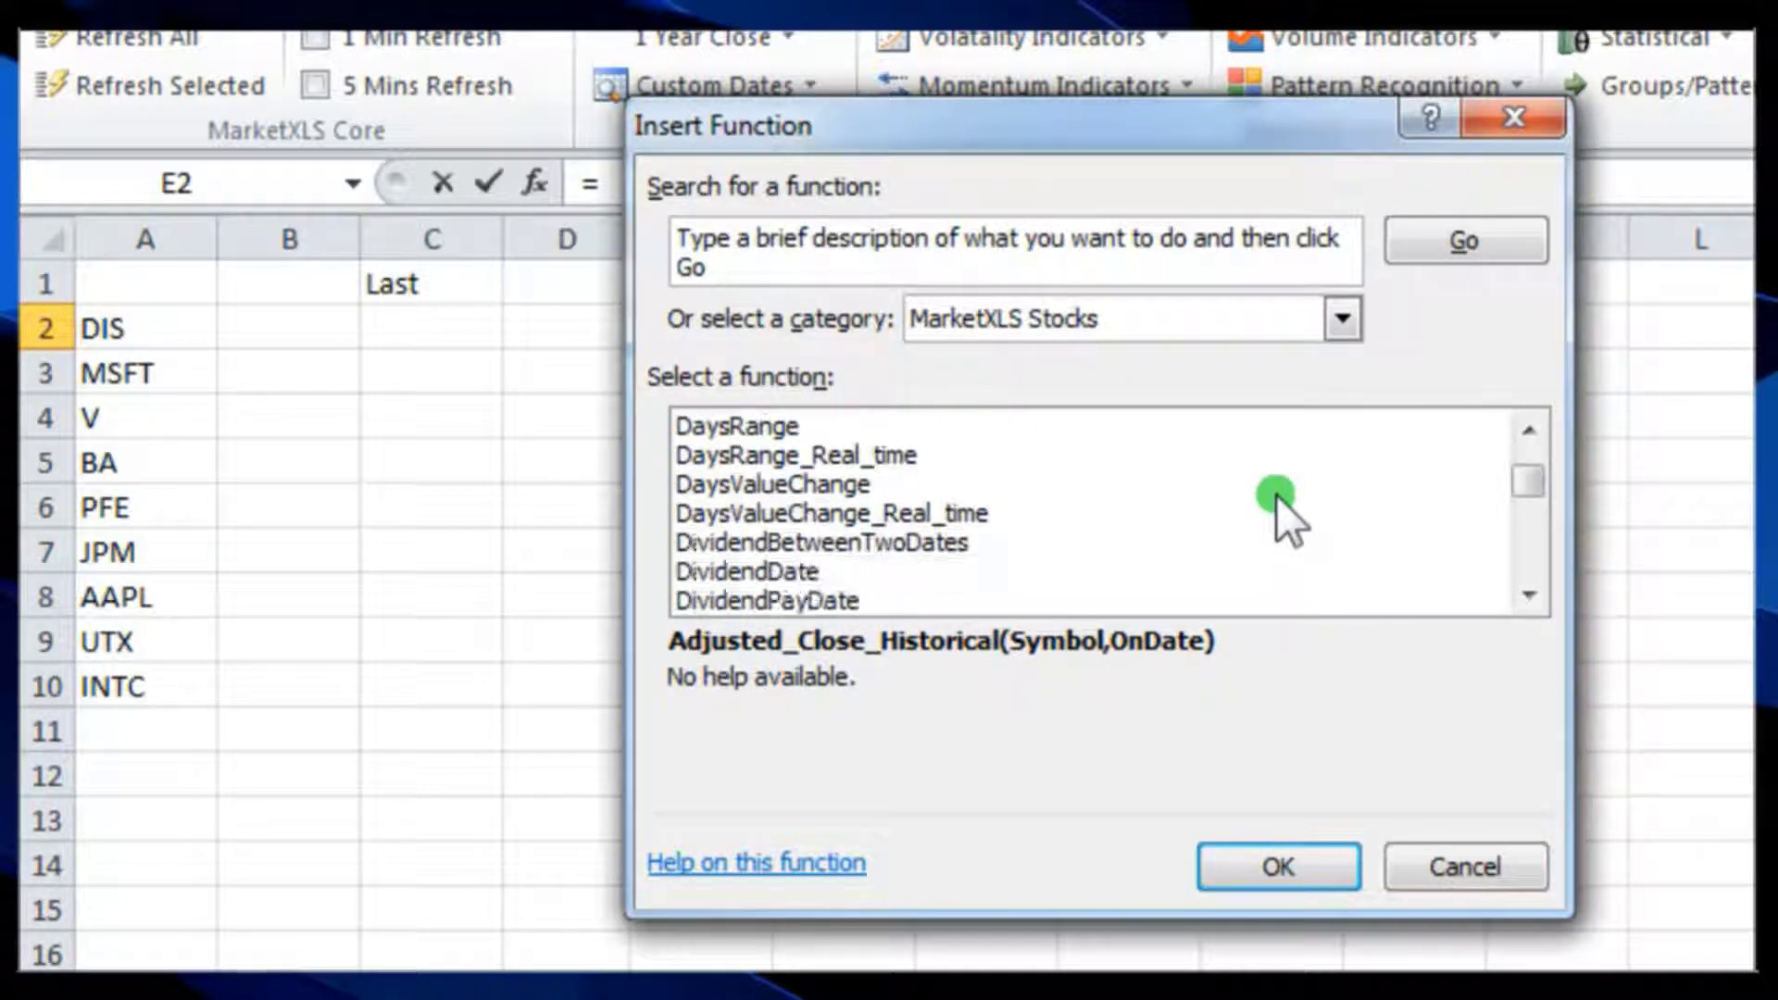
scroll(1277, 500, down, 1)
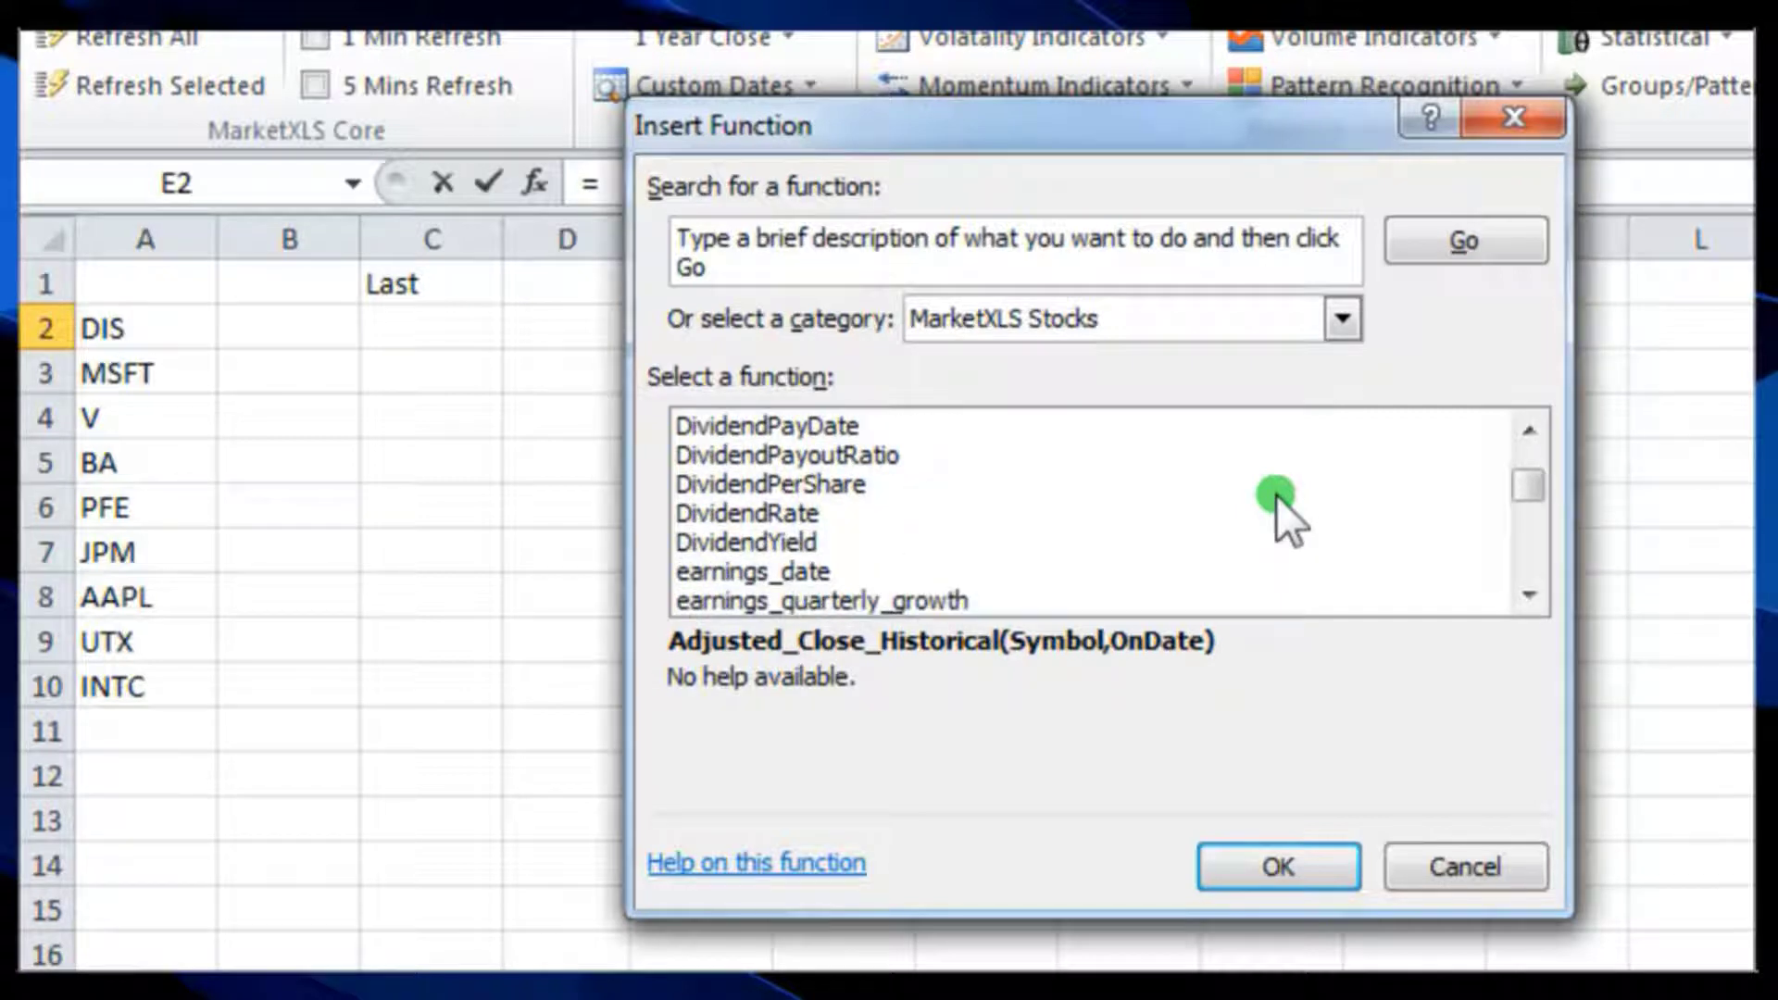
scroll(1278, 500, down, 4)
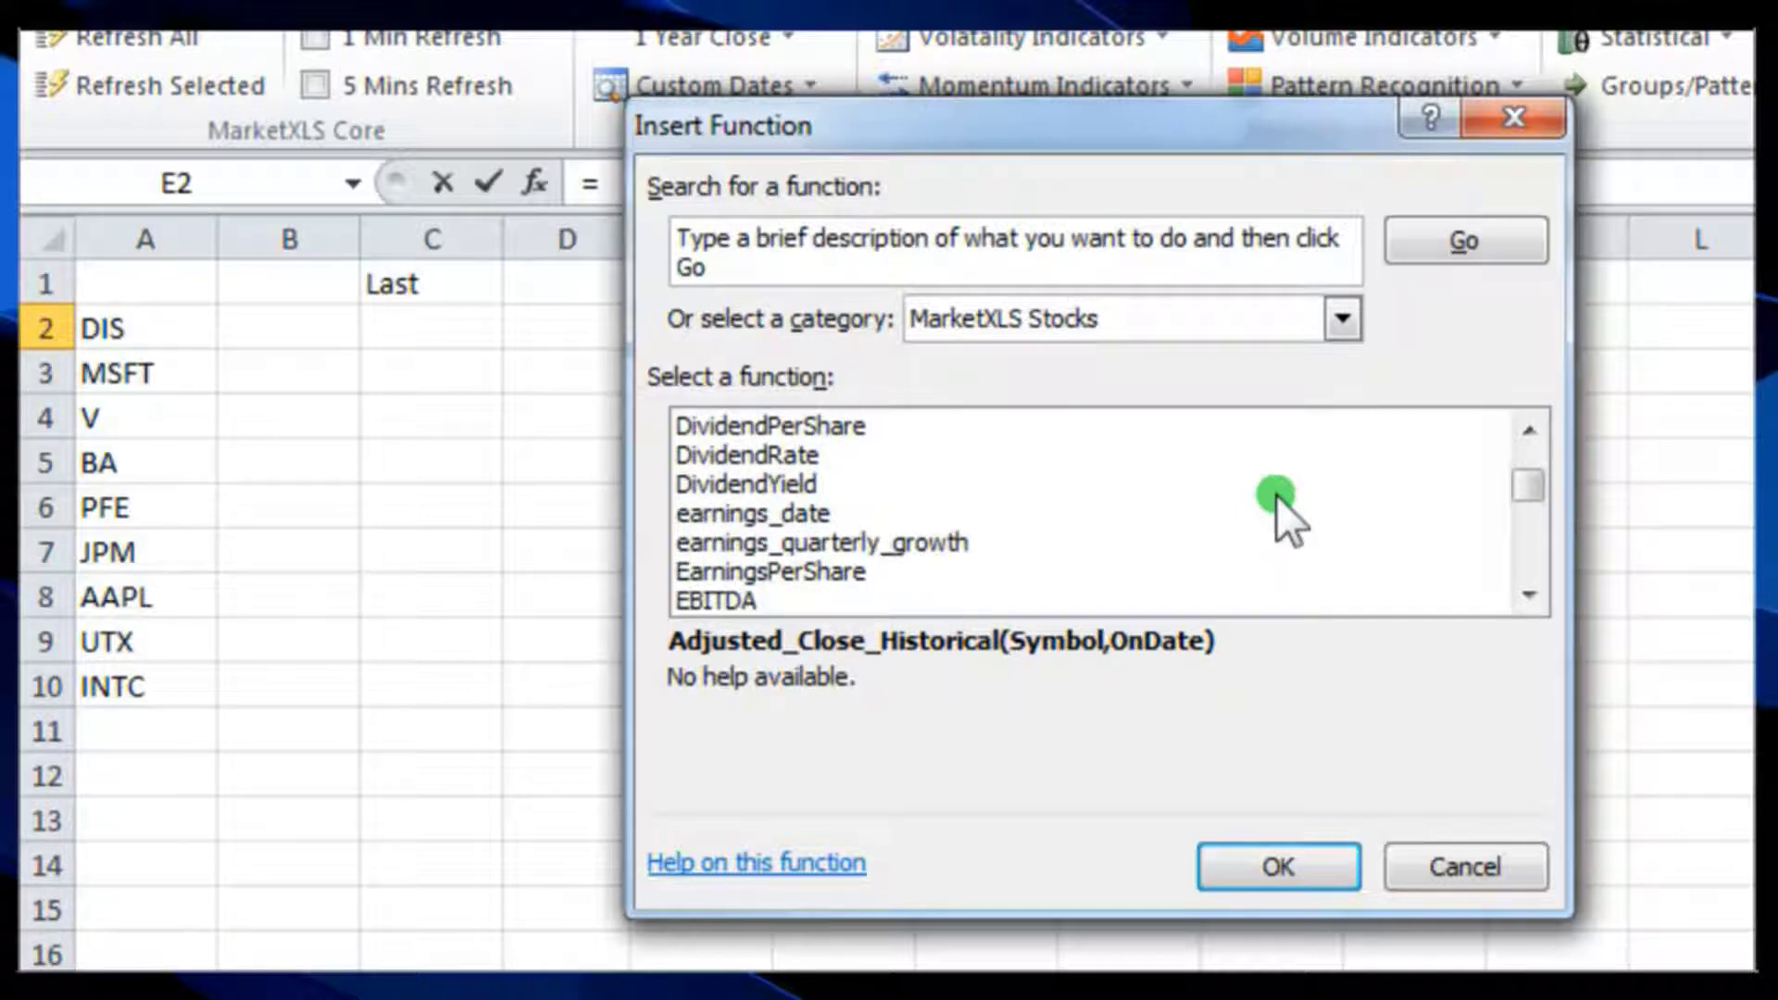
scroll(1277, 500, down, 5)
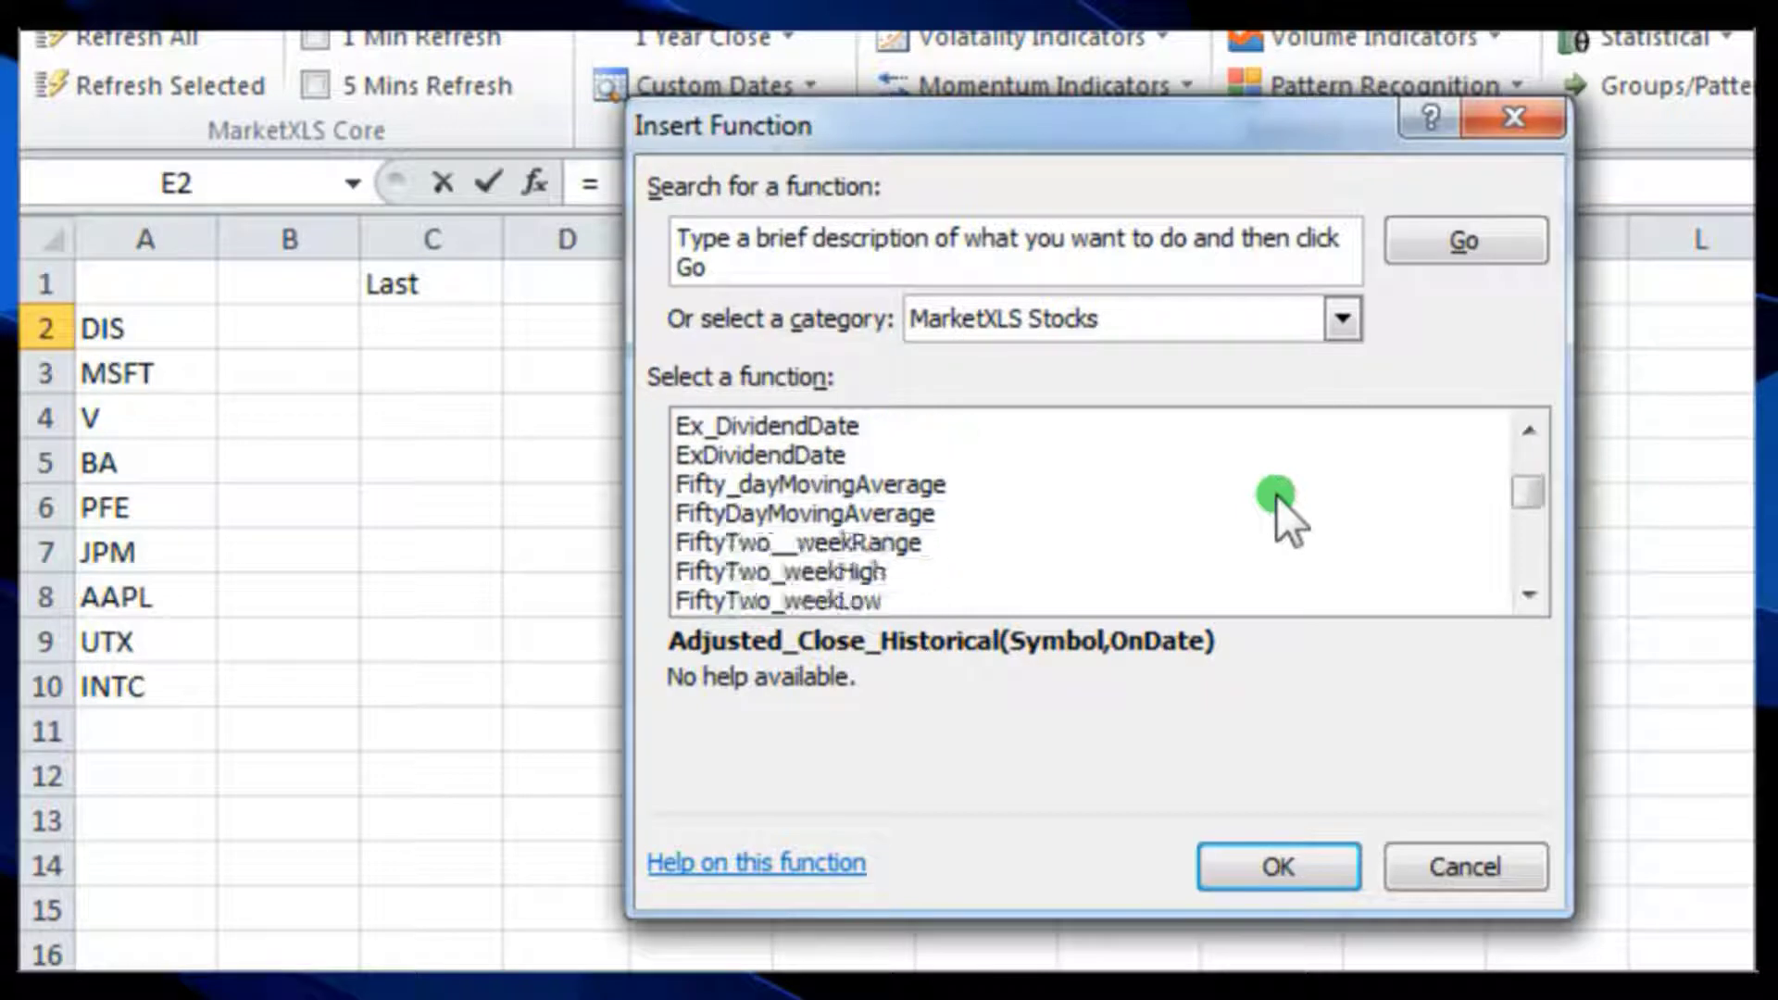
scroll(1276, 495, down, 4)
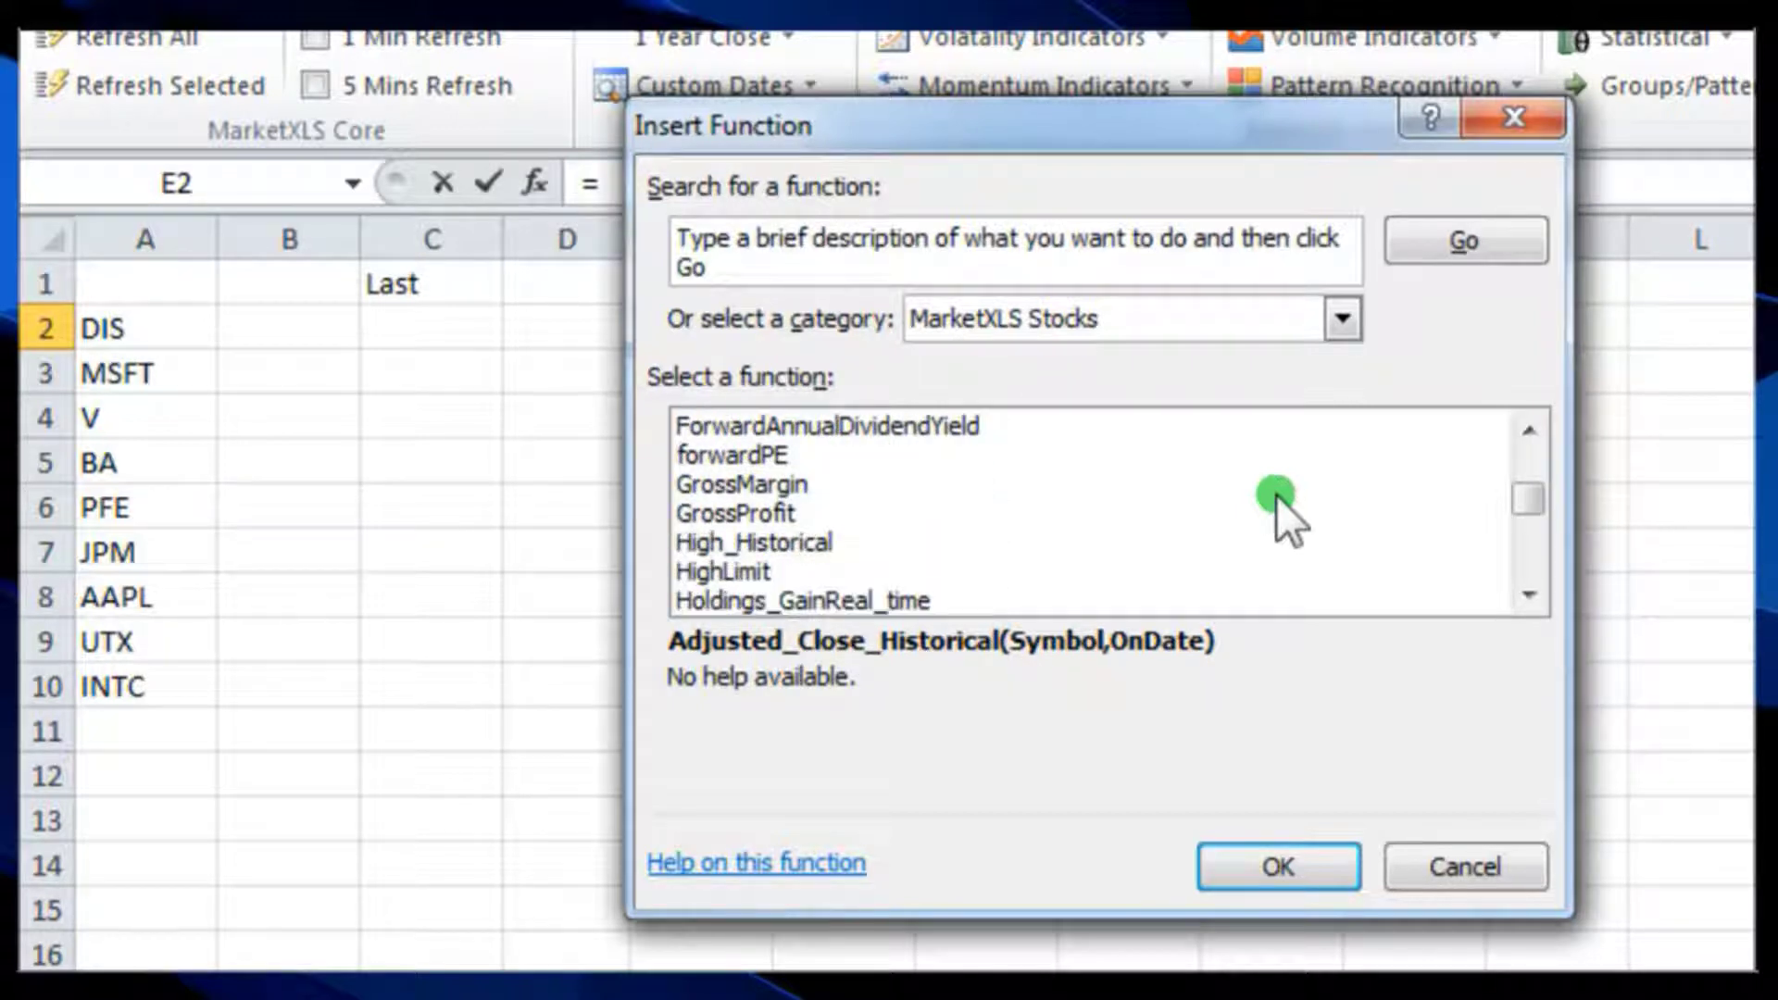
scroll(1276, 495, down, 3)
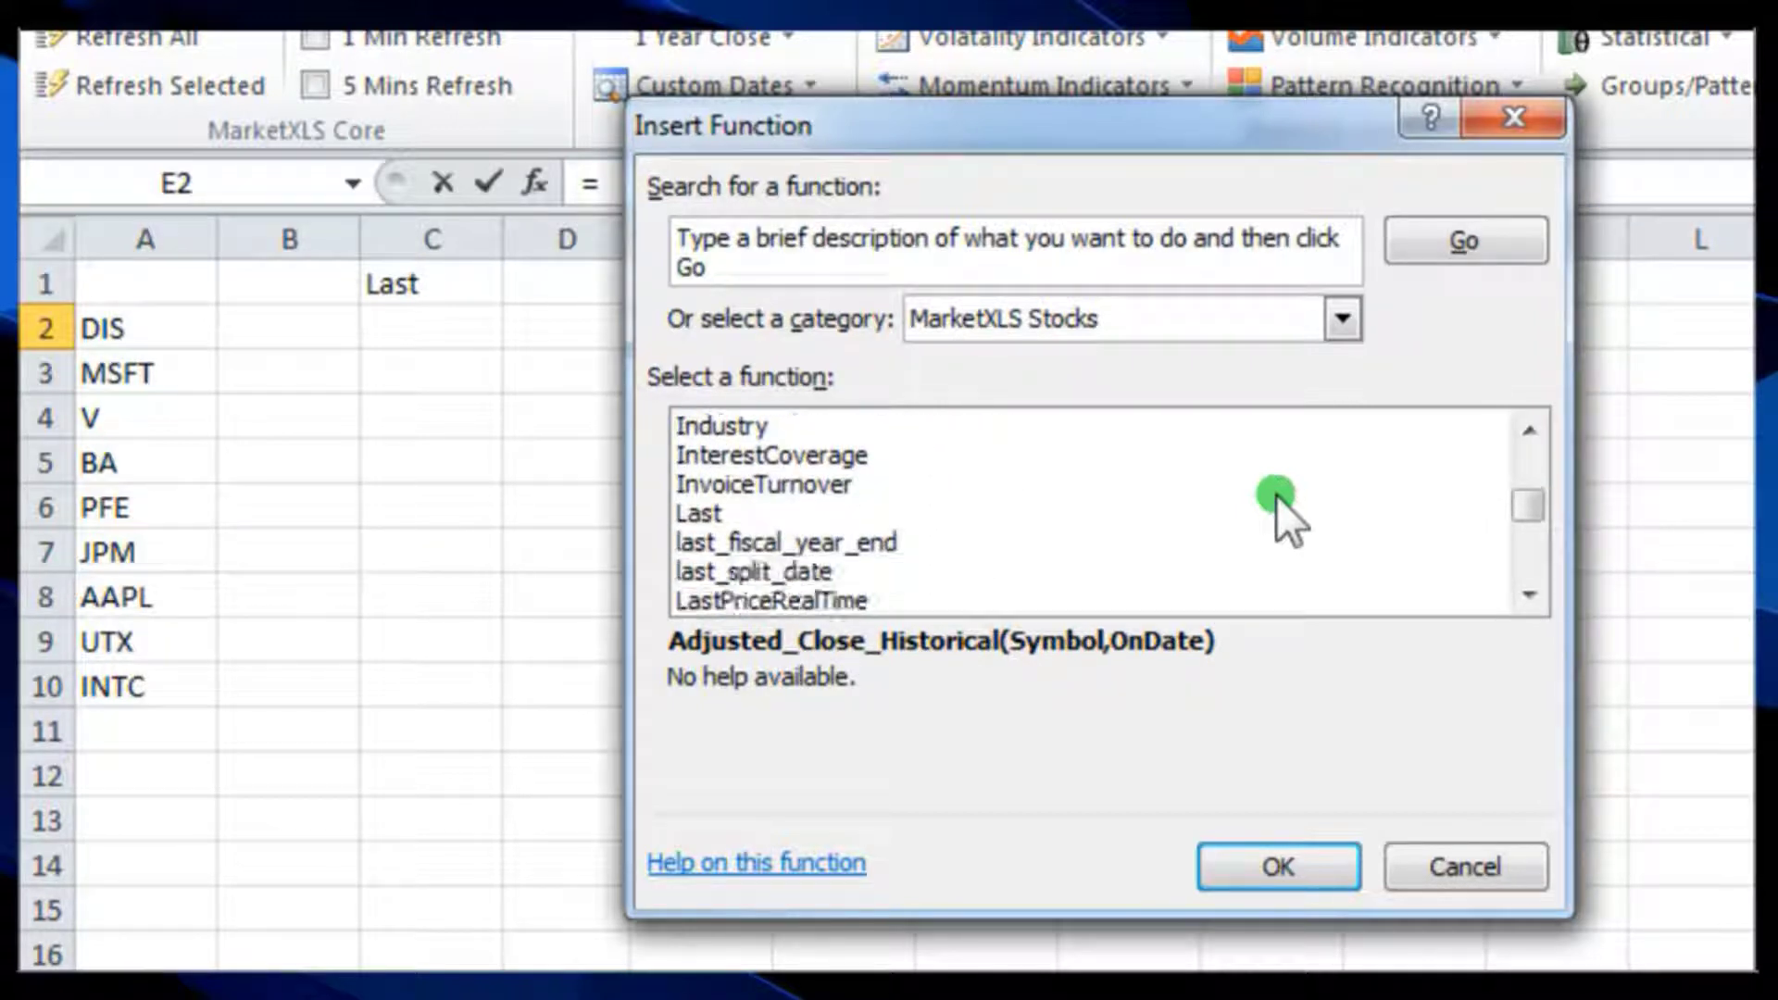
scroll(1276, 494, down, 5)
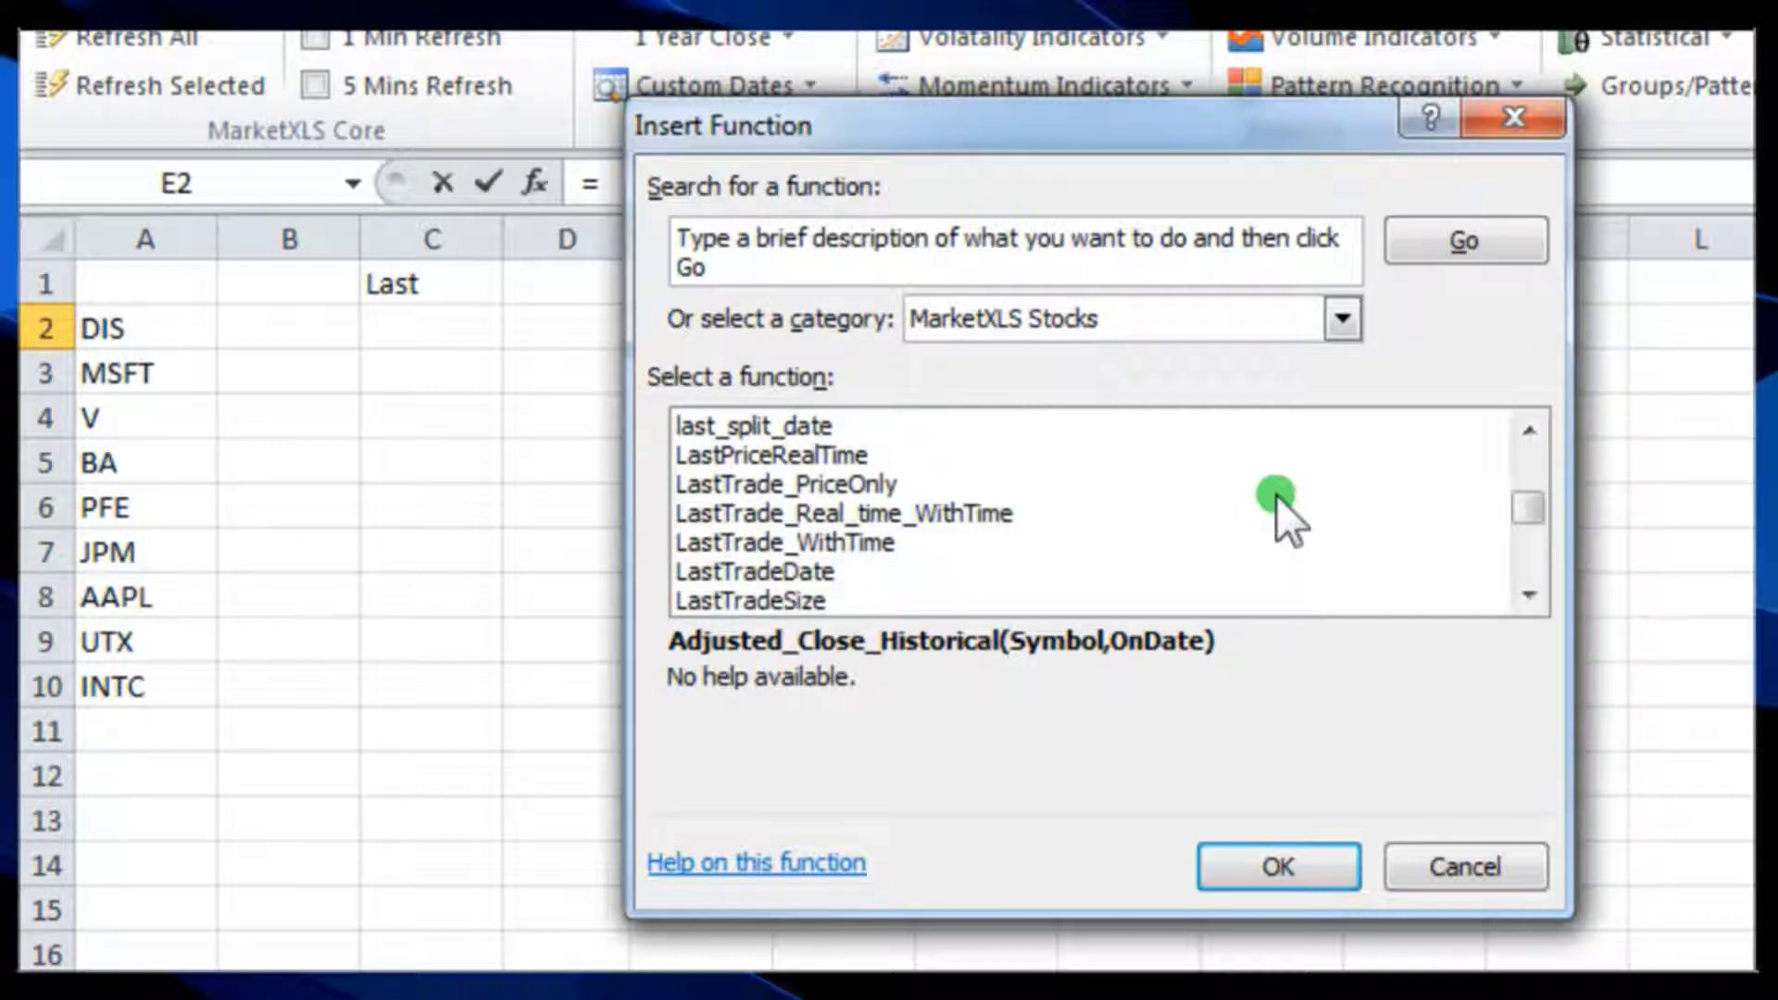
scroll(1276, 494, down, 5)
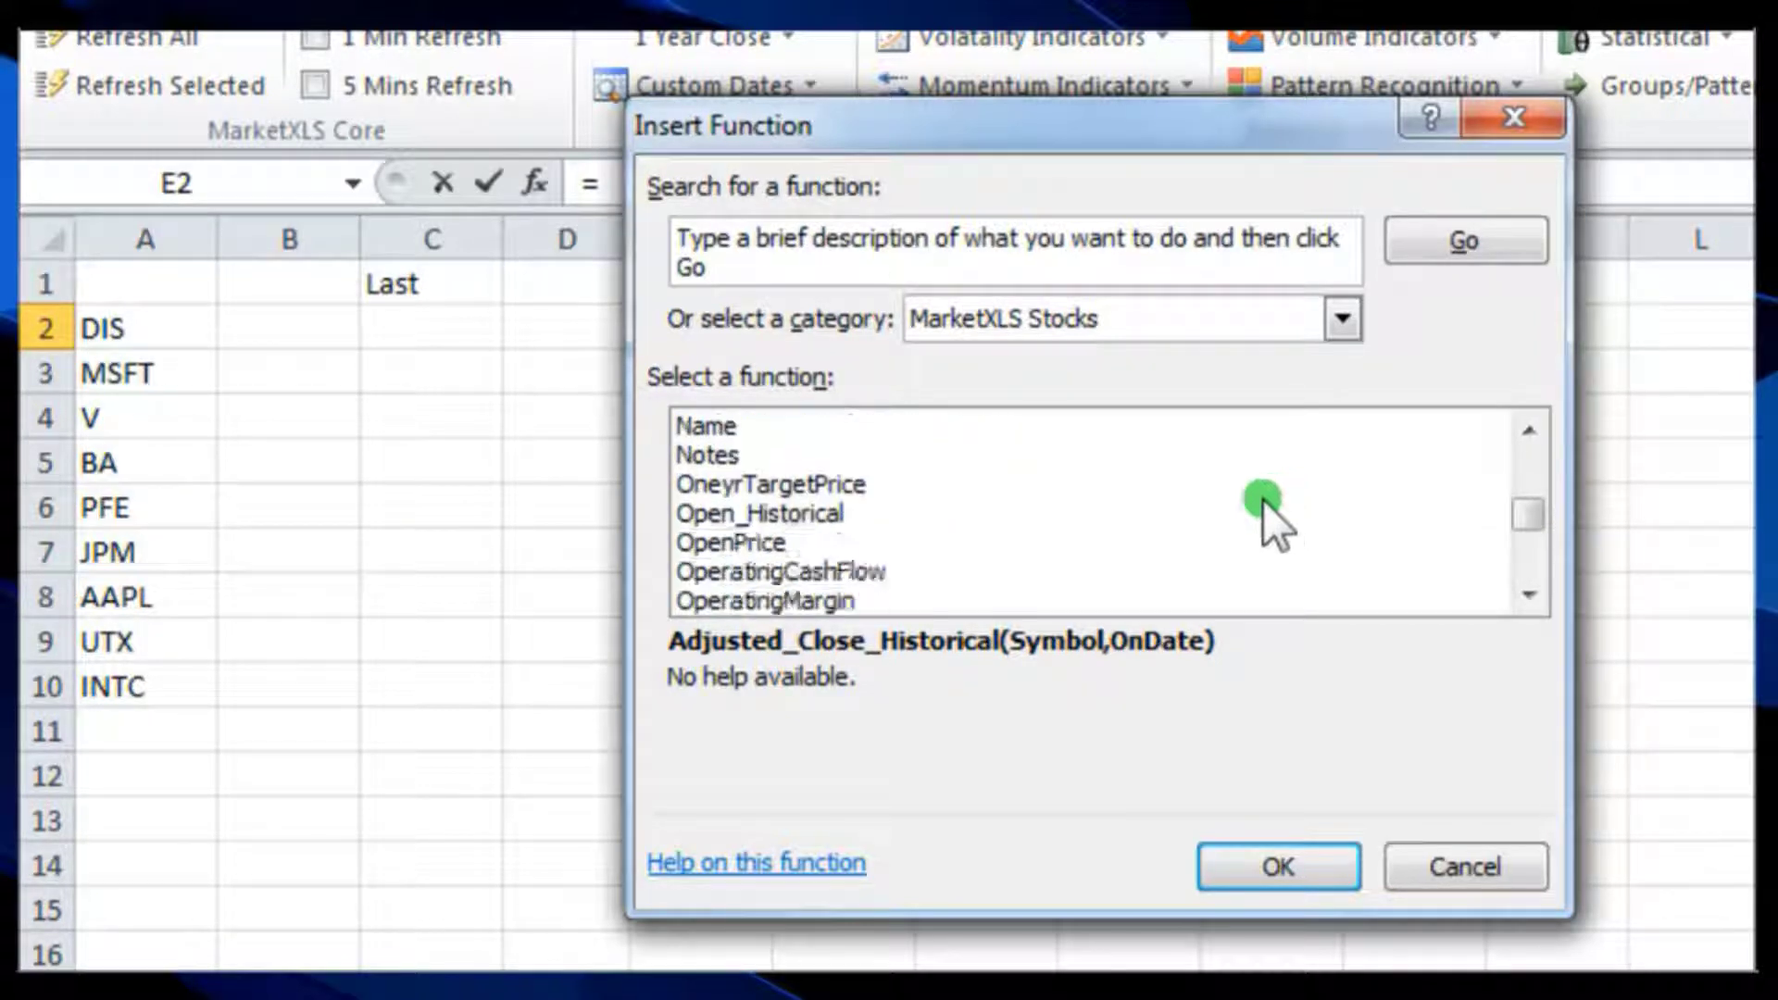
scroll(1309, 532, down, 4)
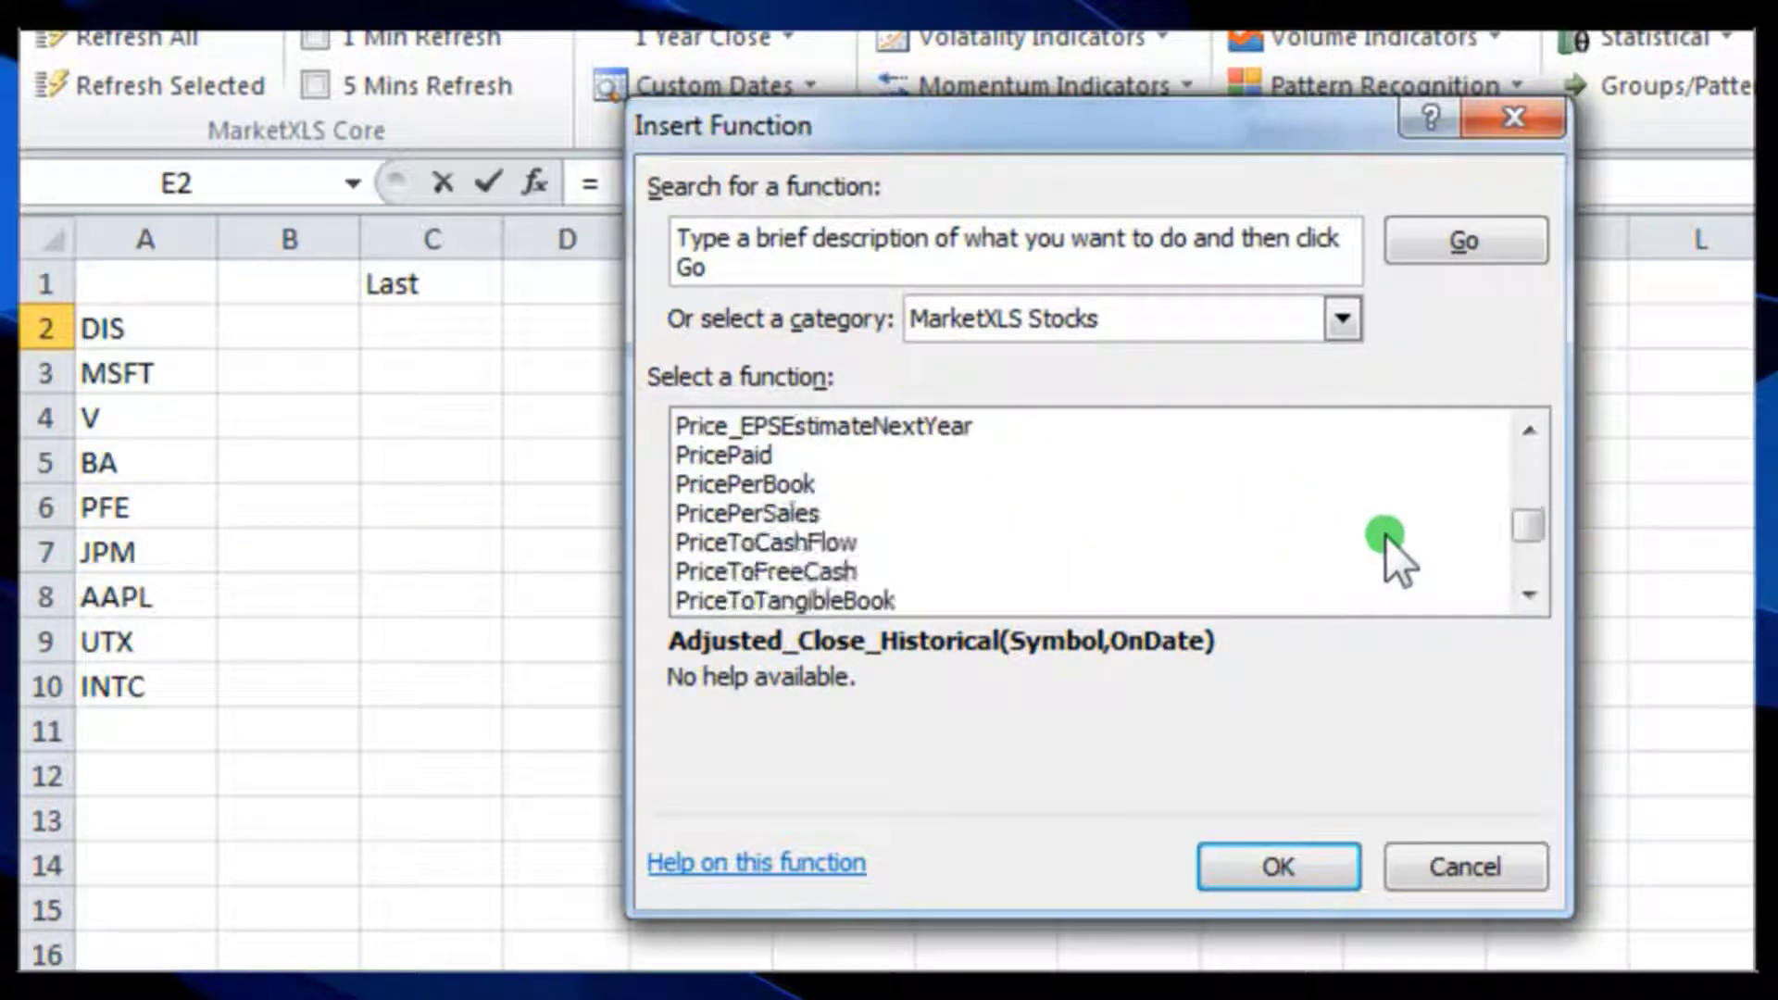
drag(1535, 529, 1530, 458)
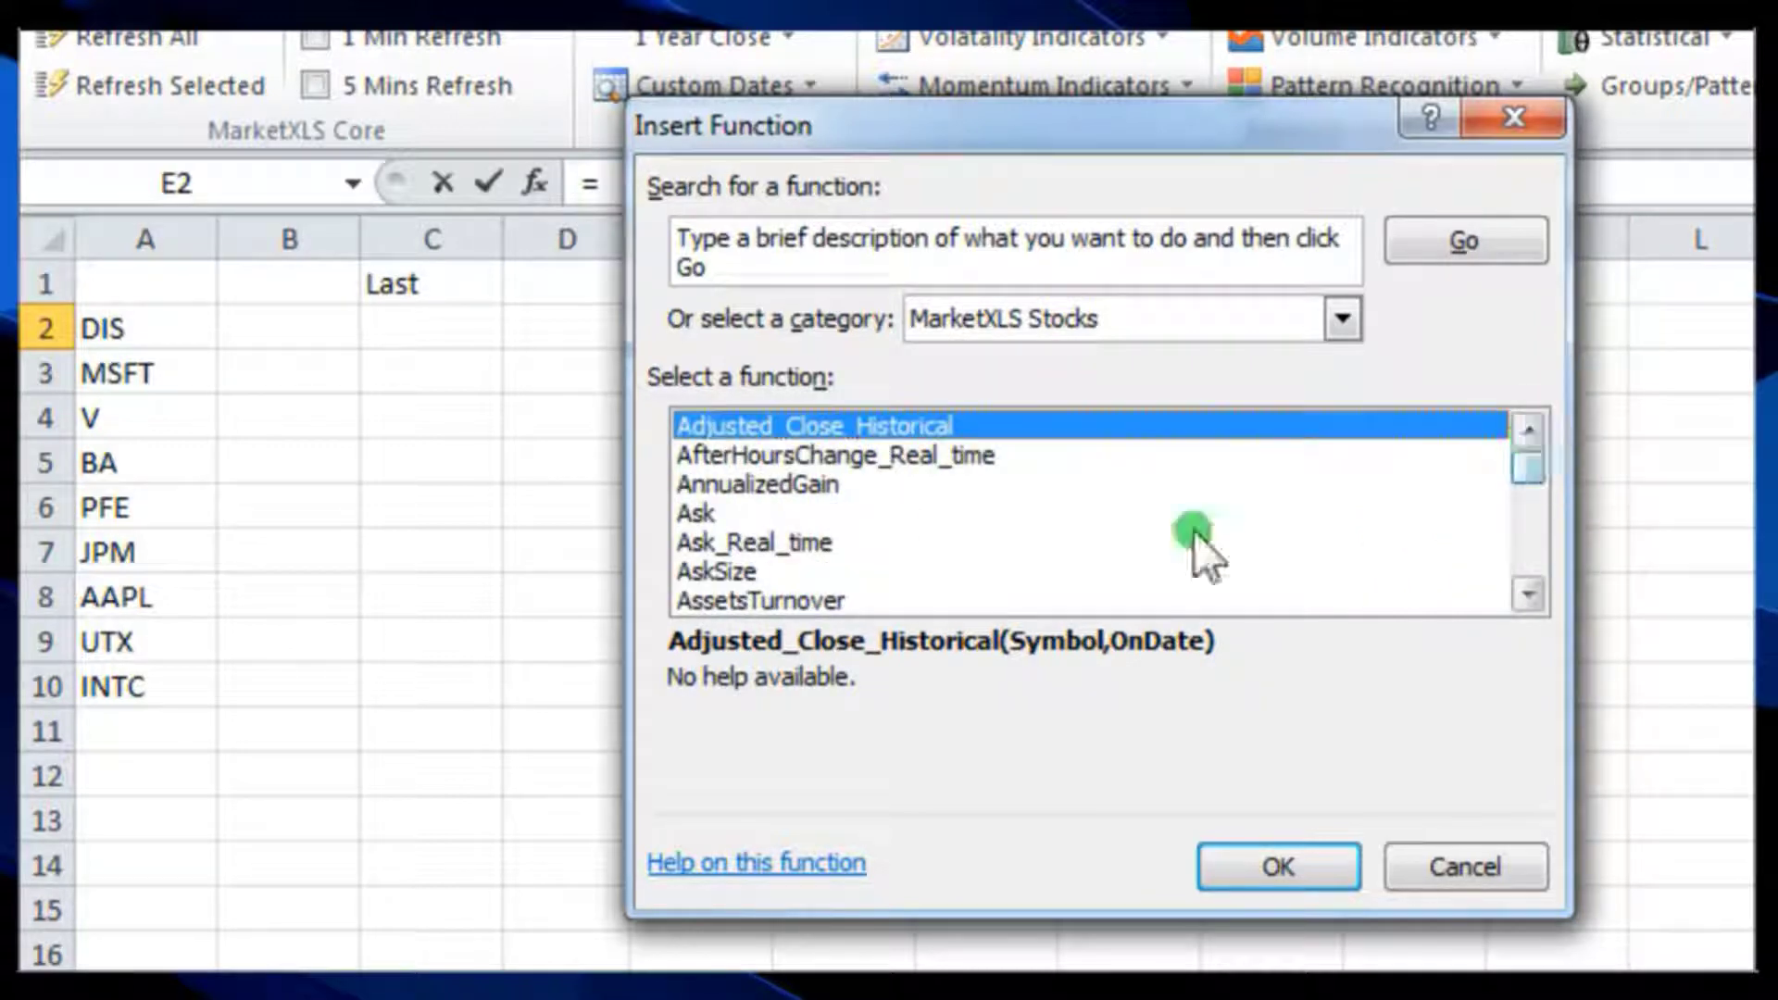
Step: Choose the QM_Stream_Last function from the Quotemedia - Stream Real Time category for cell E2
click(1339, 323)
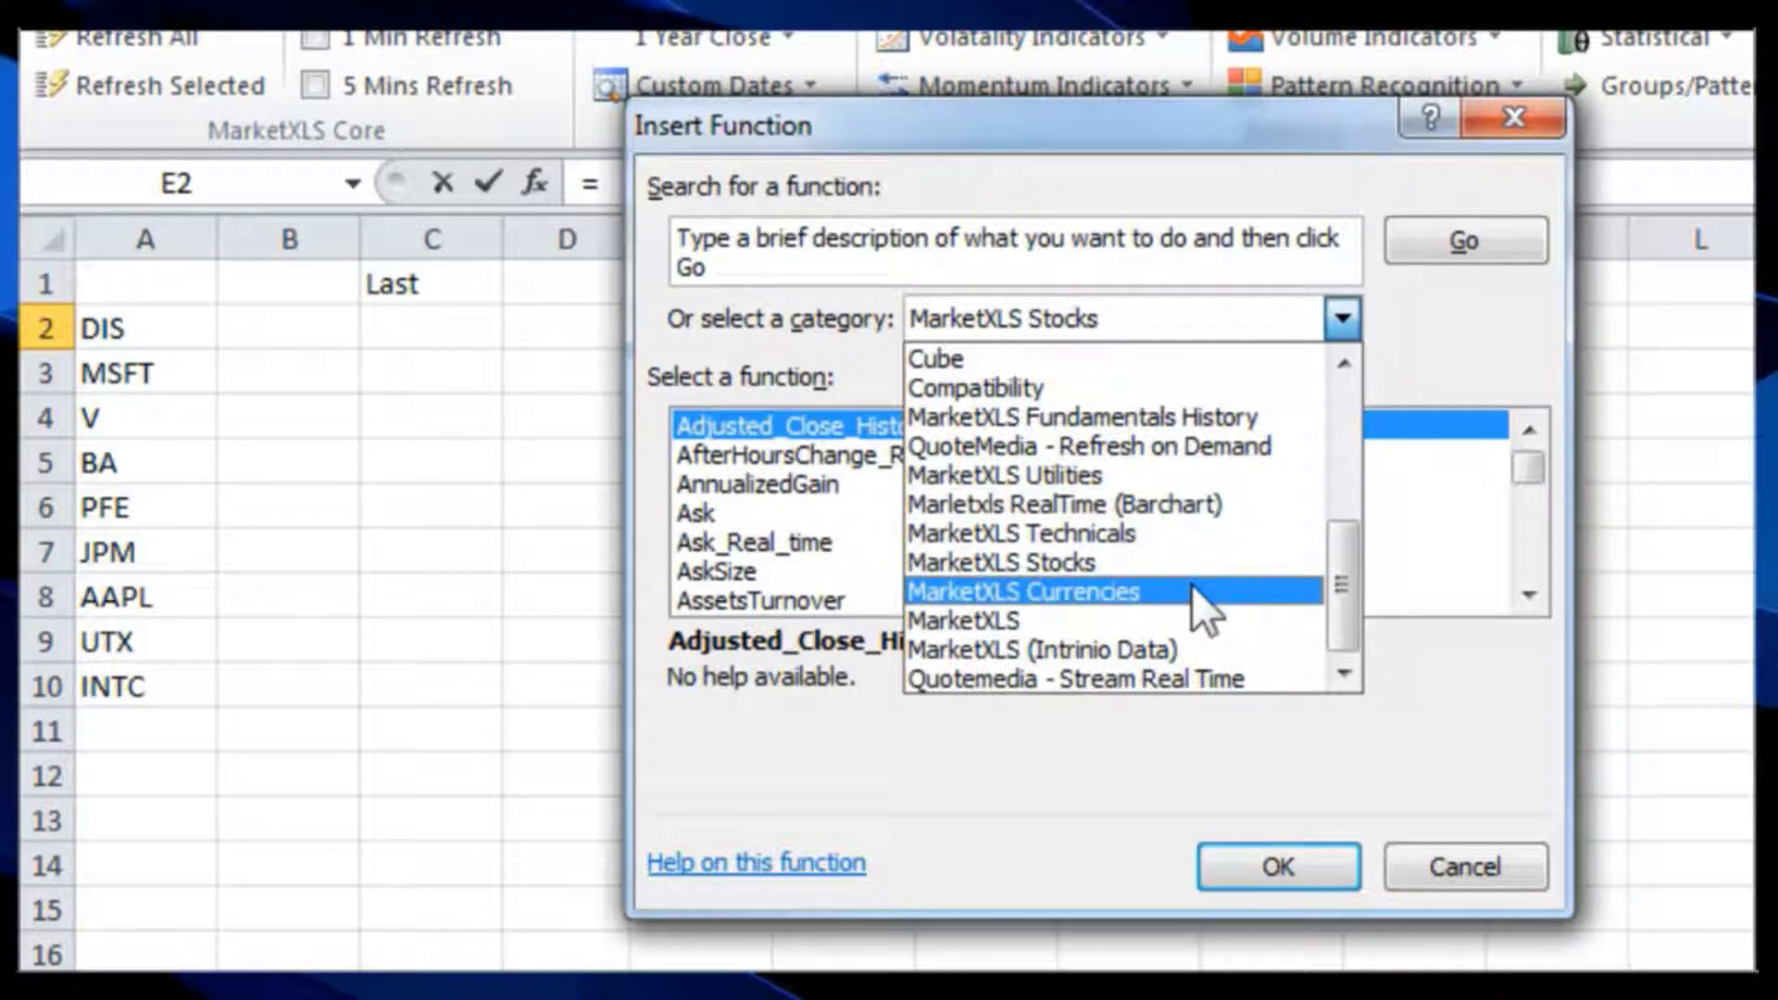
click(1254, 676)
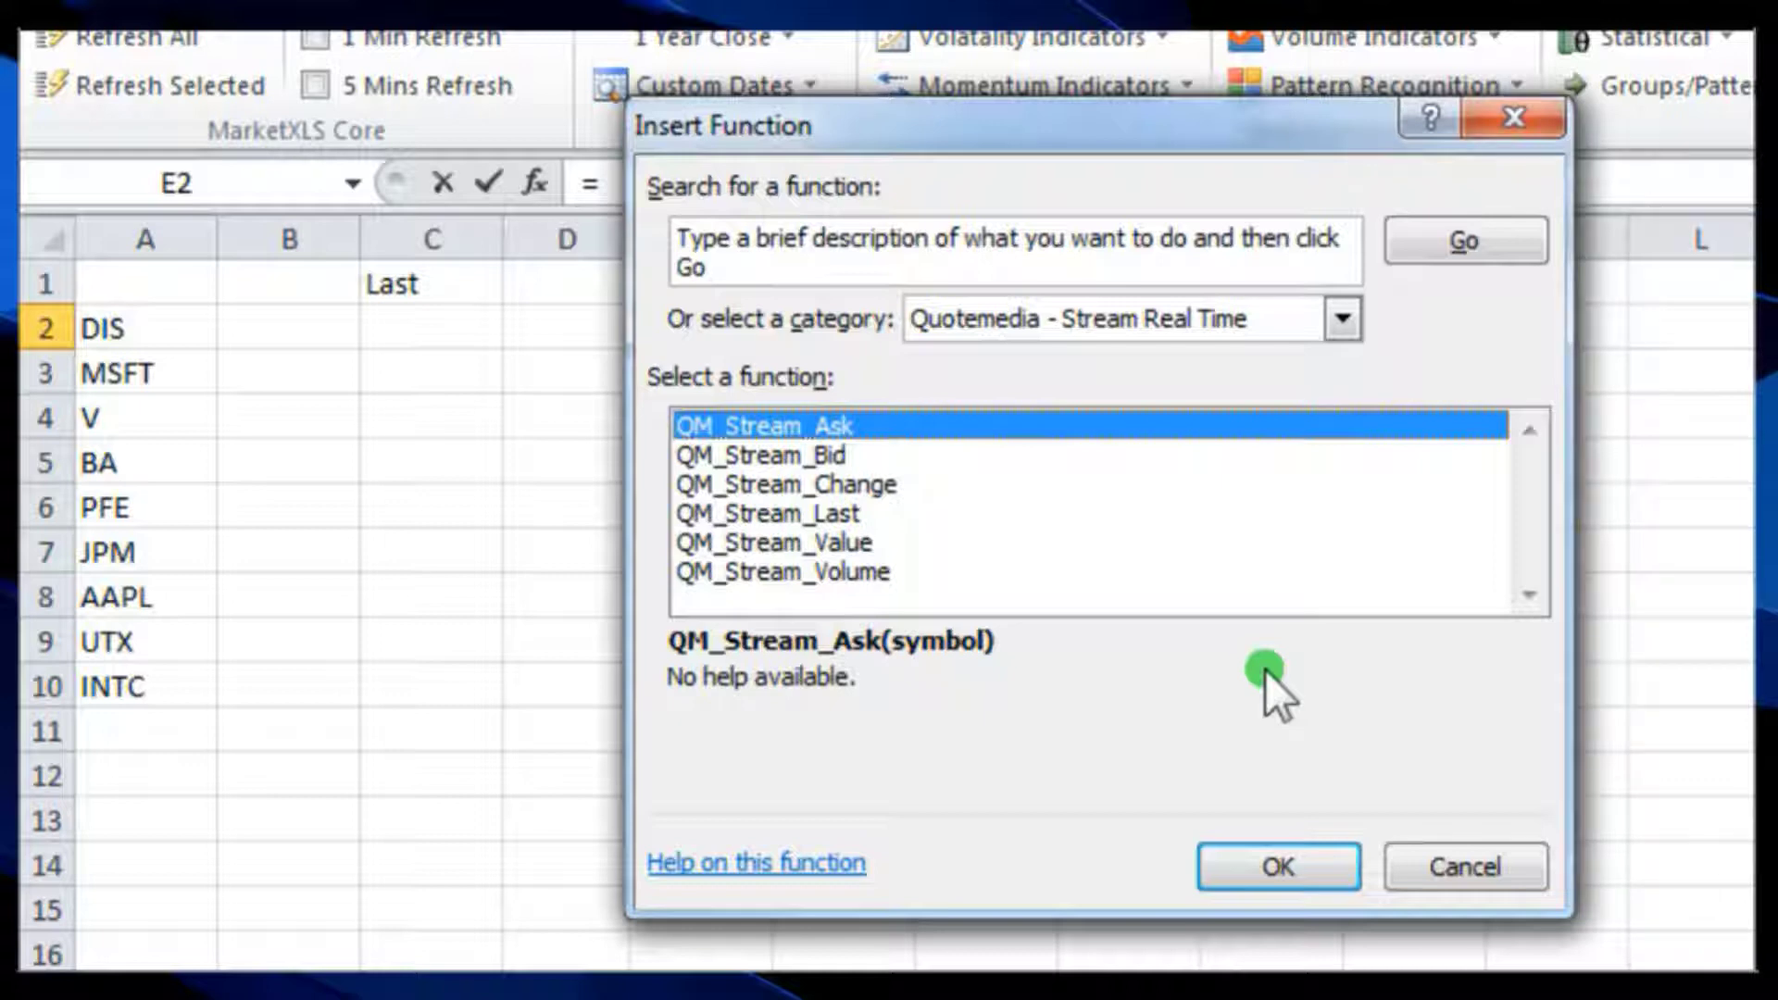
double_click(852, 514)
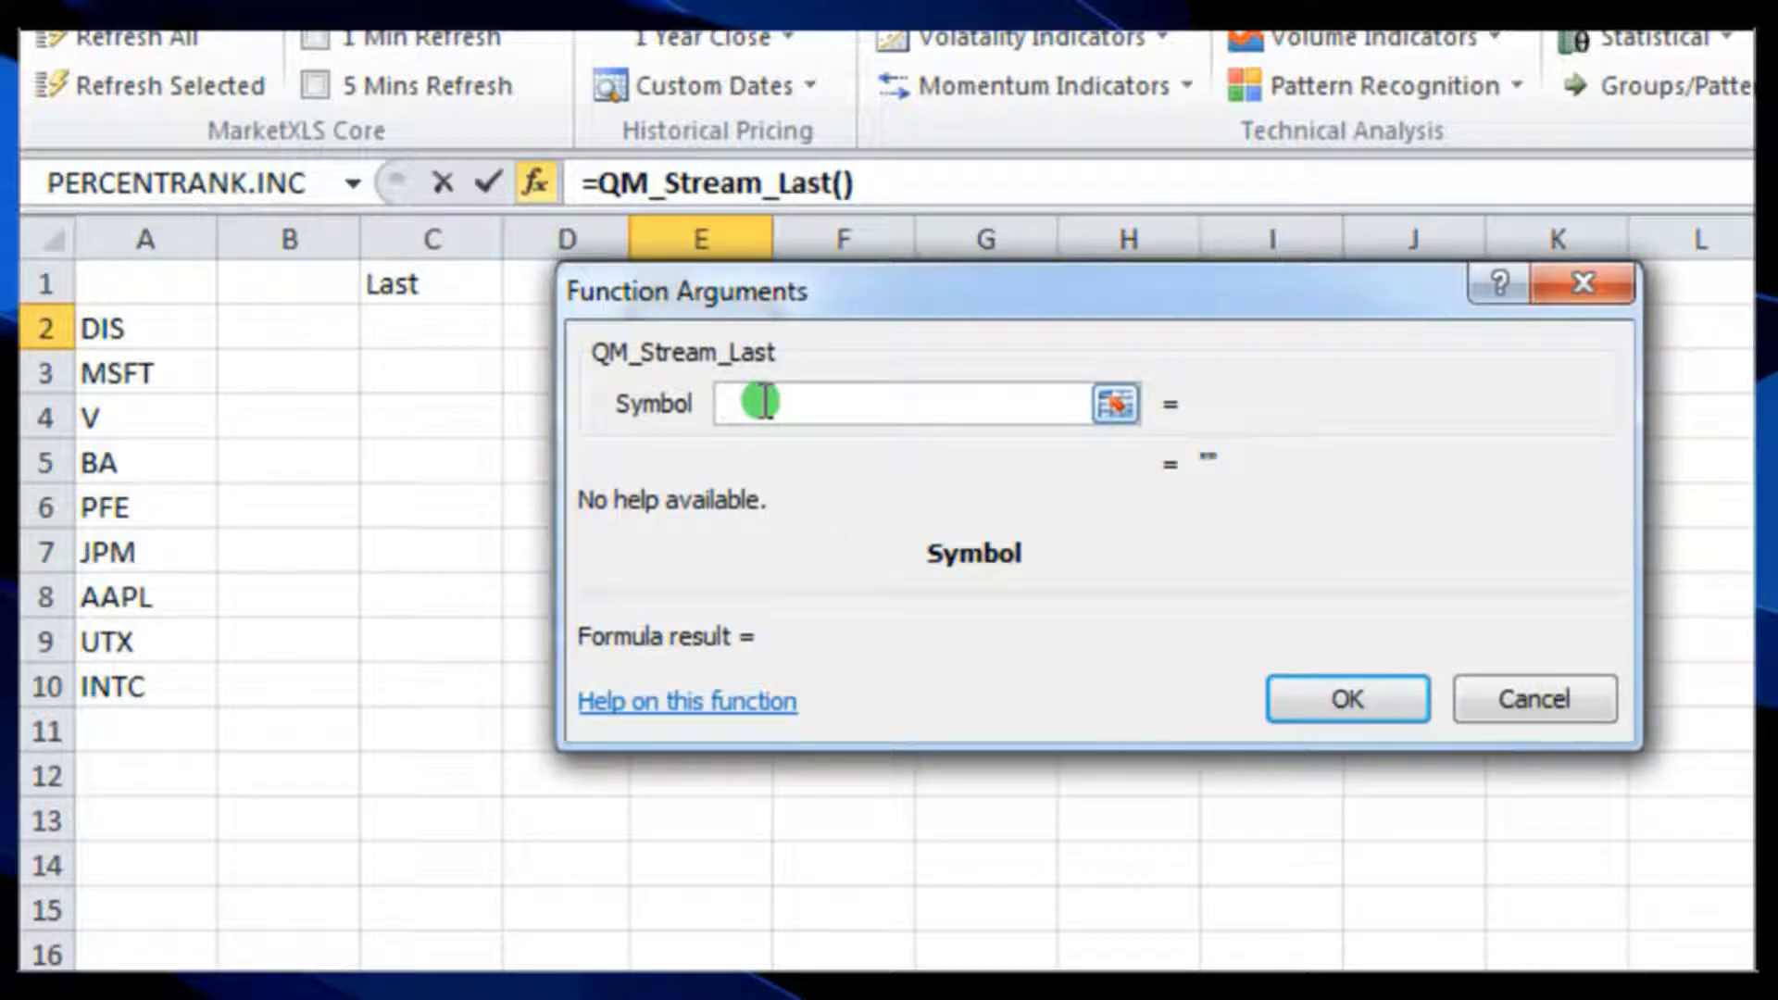
Step: Try the quoted ticker "MSFT" as the Symbol argument of QM_Stream_Last, and clear the entry
text("MSF)
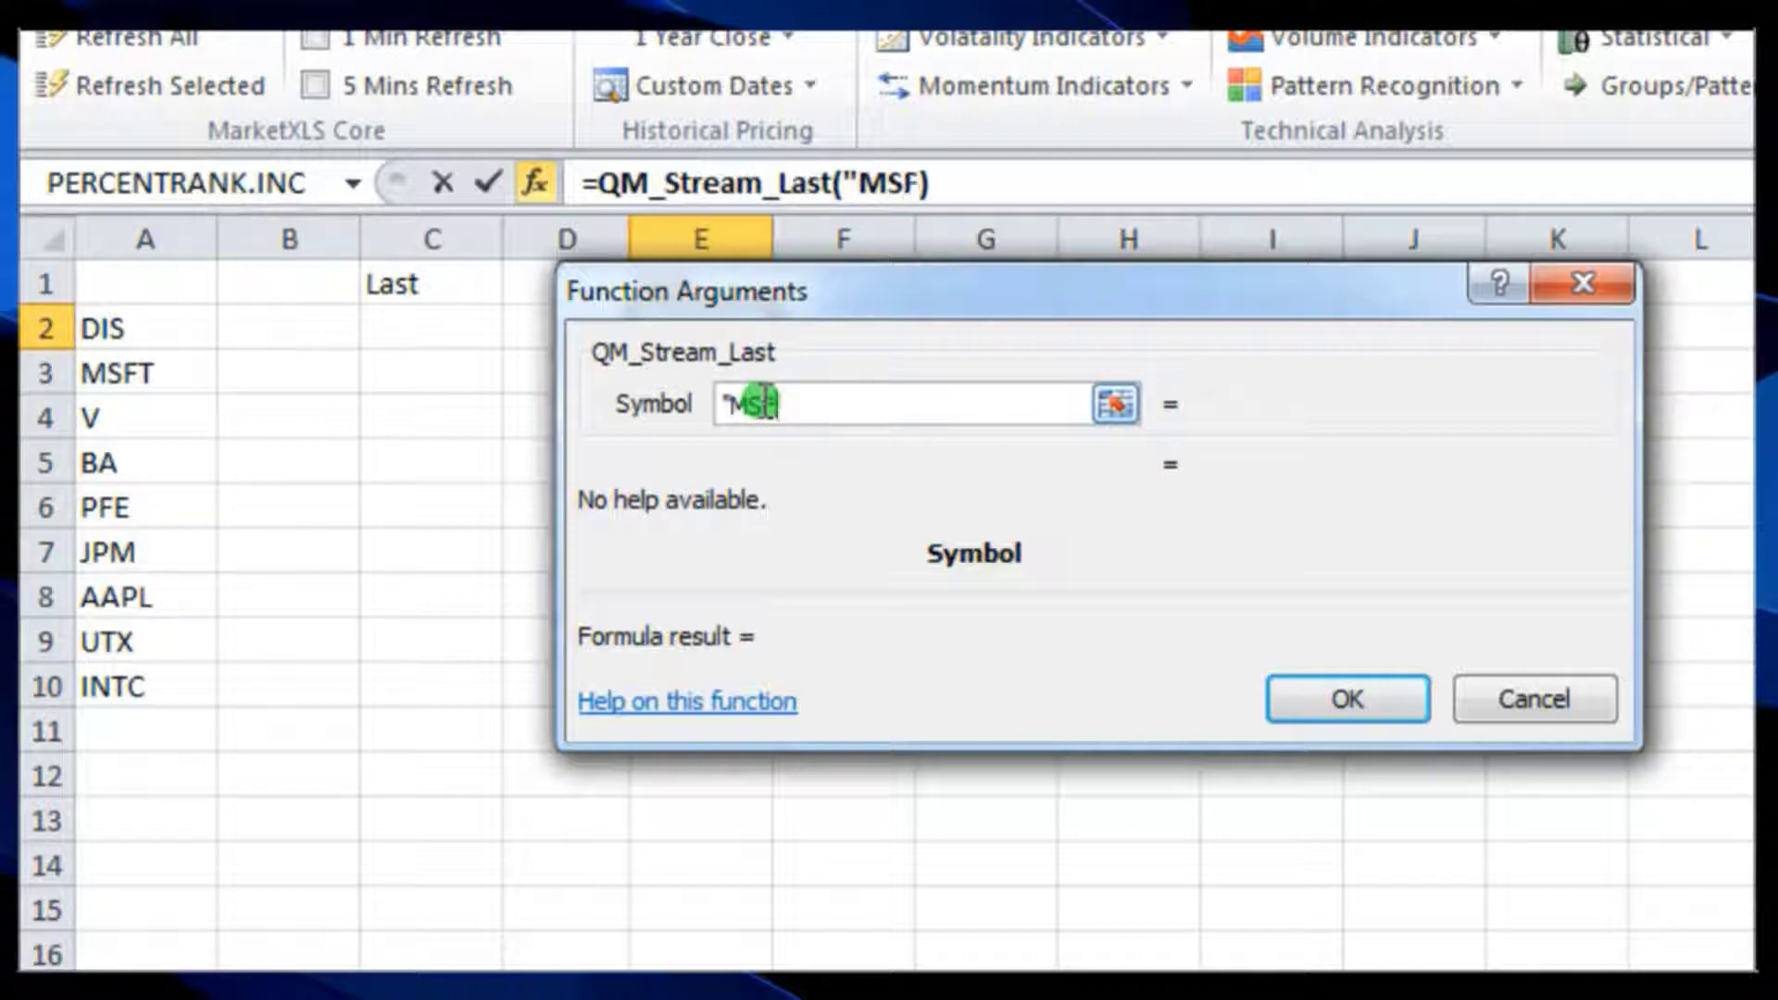
text(T")
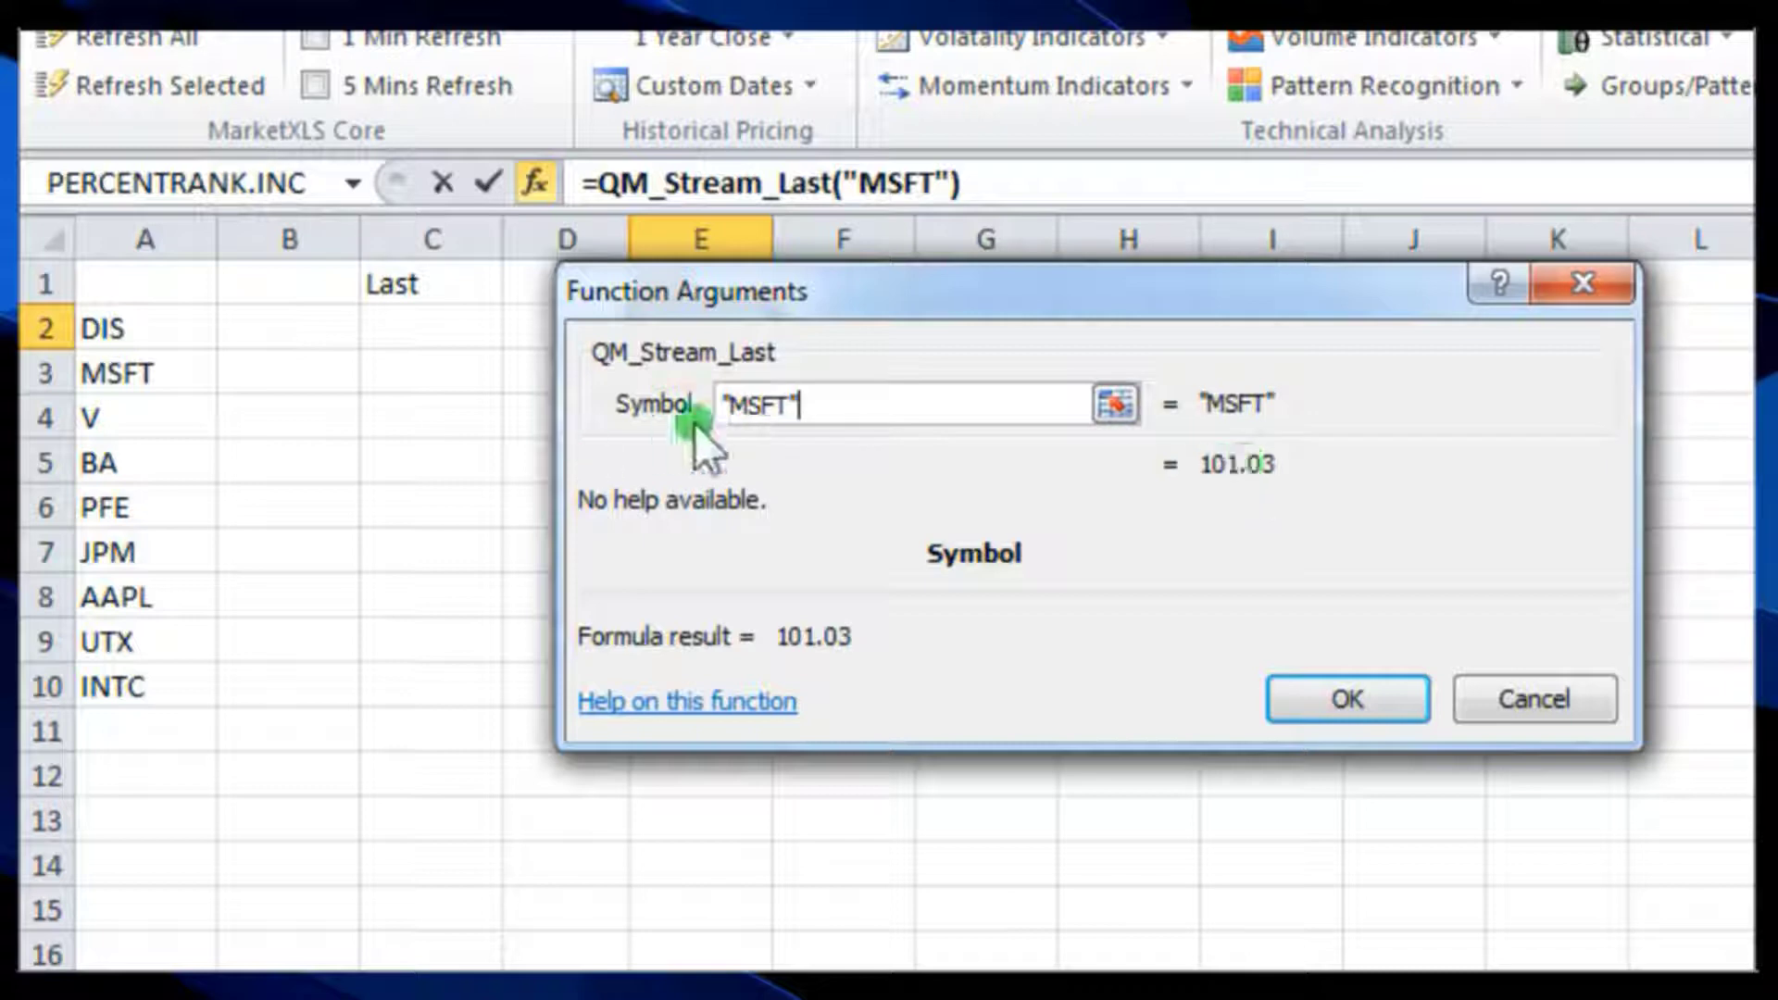
drag(809, 404, 659, 407)
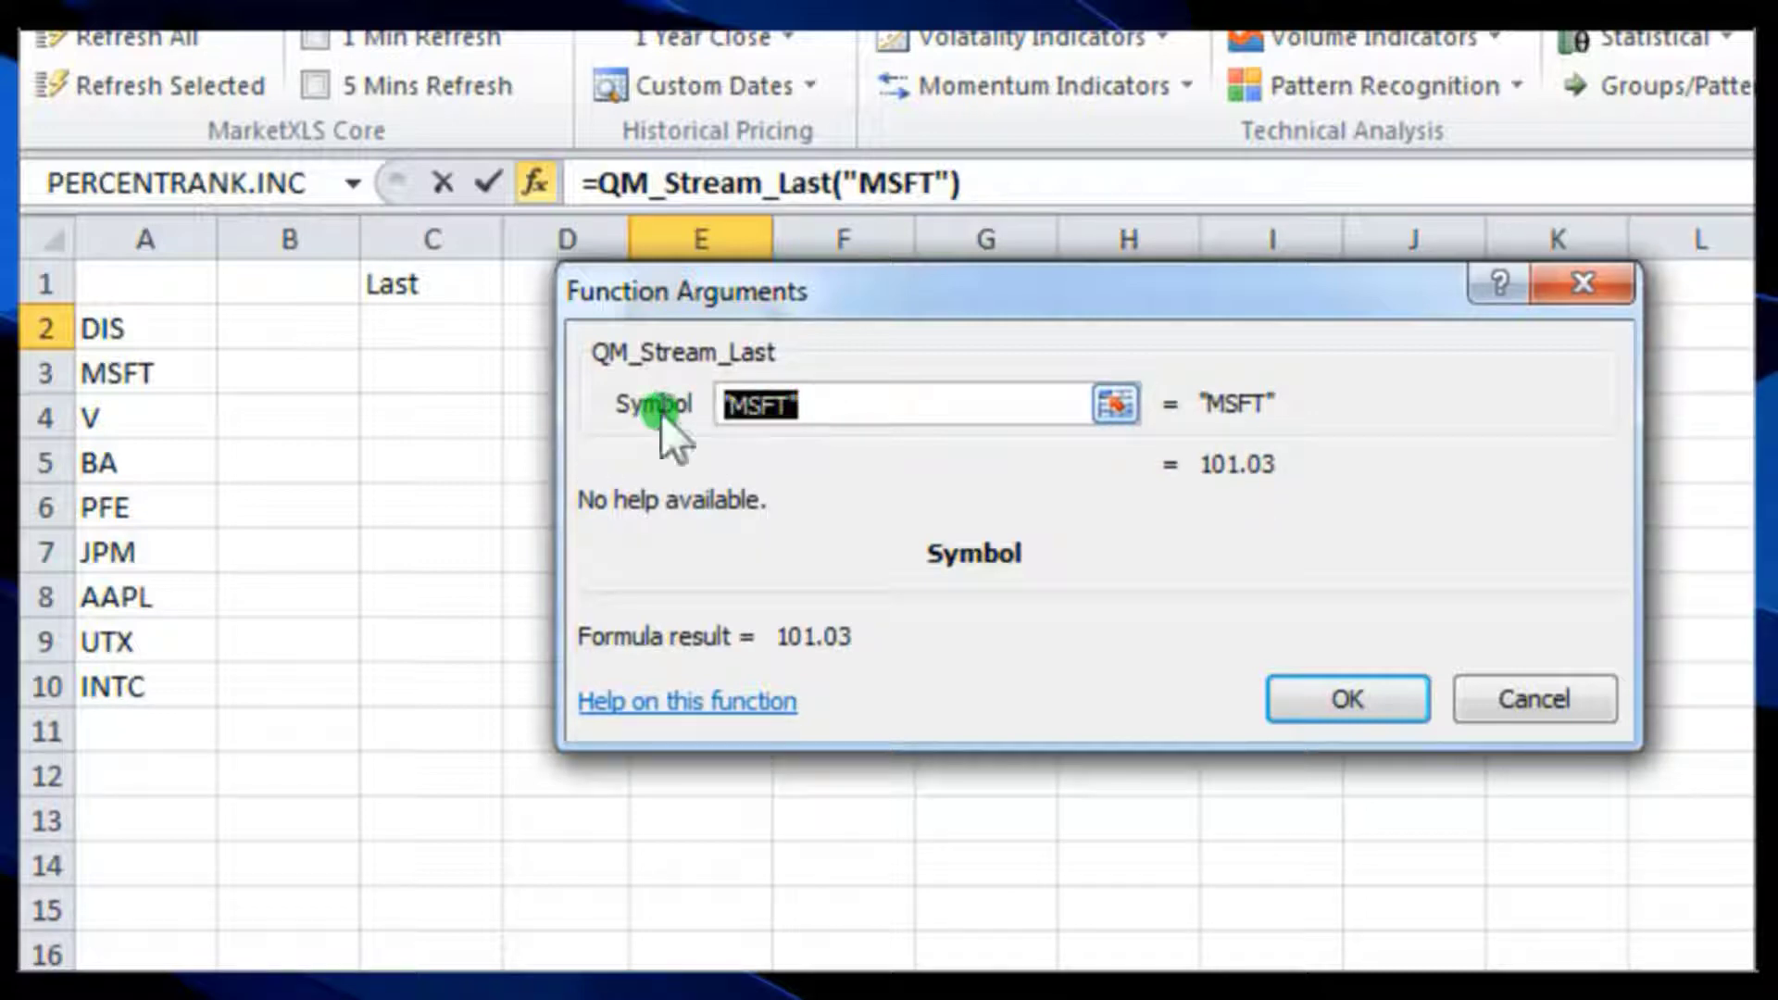
key(Delete)
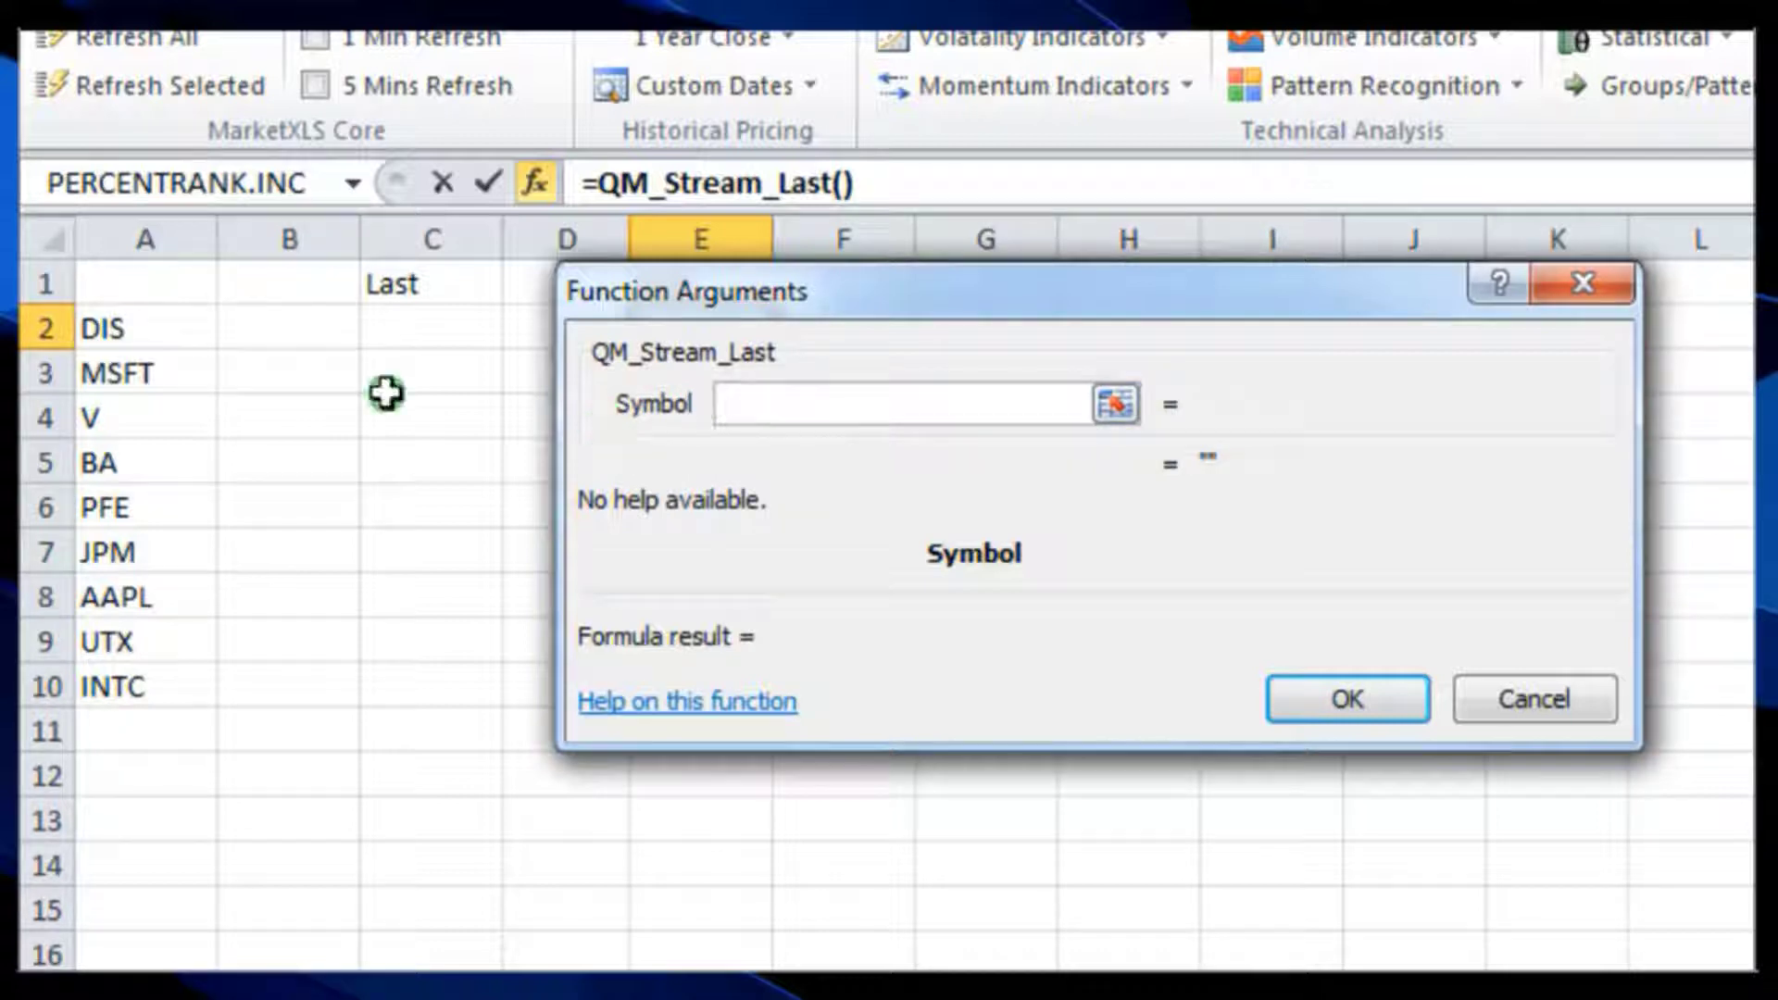
Step: Set the Symbol argument to cell A2 and insert the QM_Stream_Last formula into cell E2
click(150, 326)
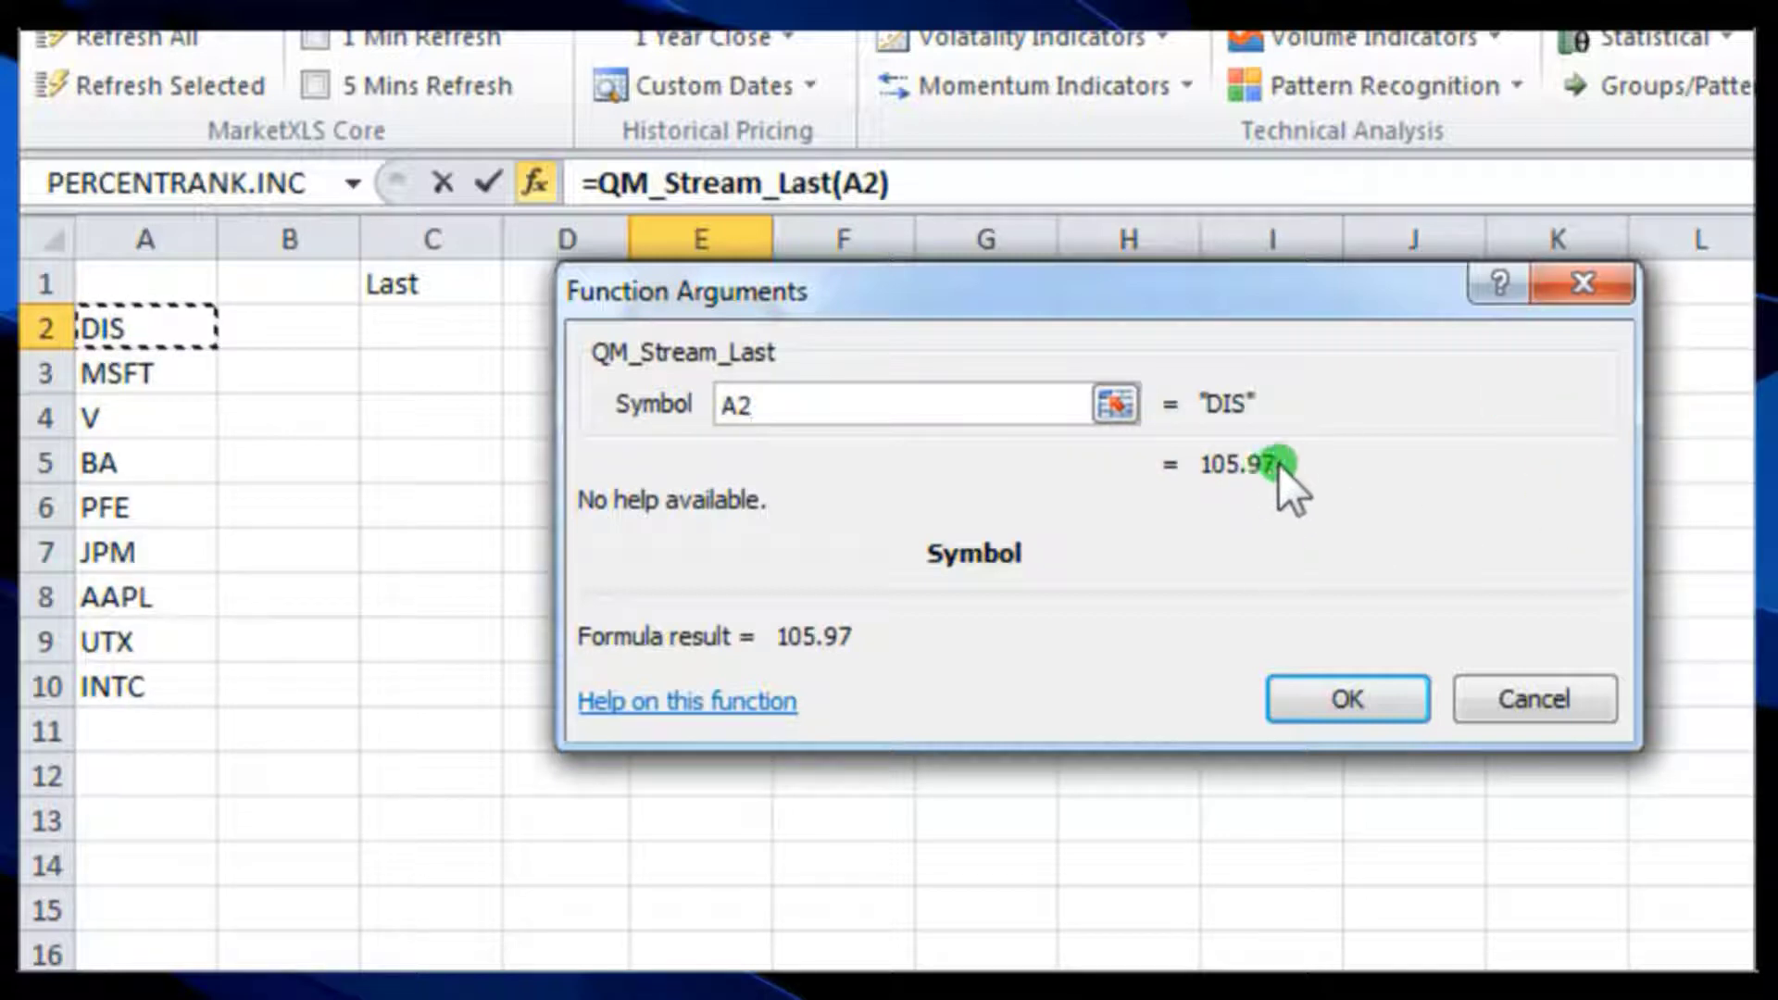
click(1382, 710)
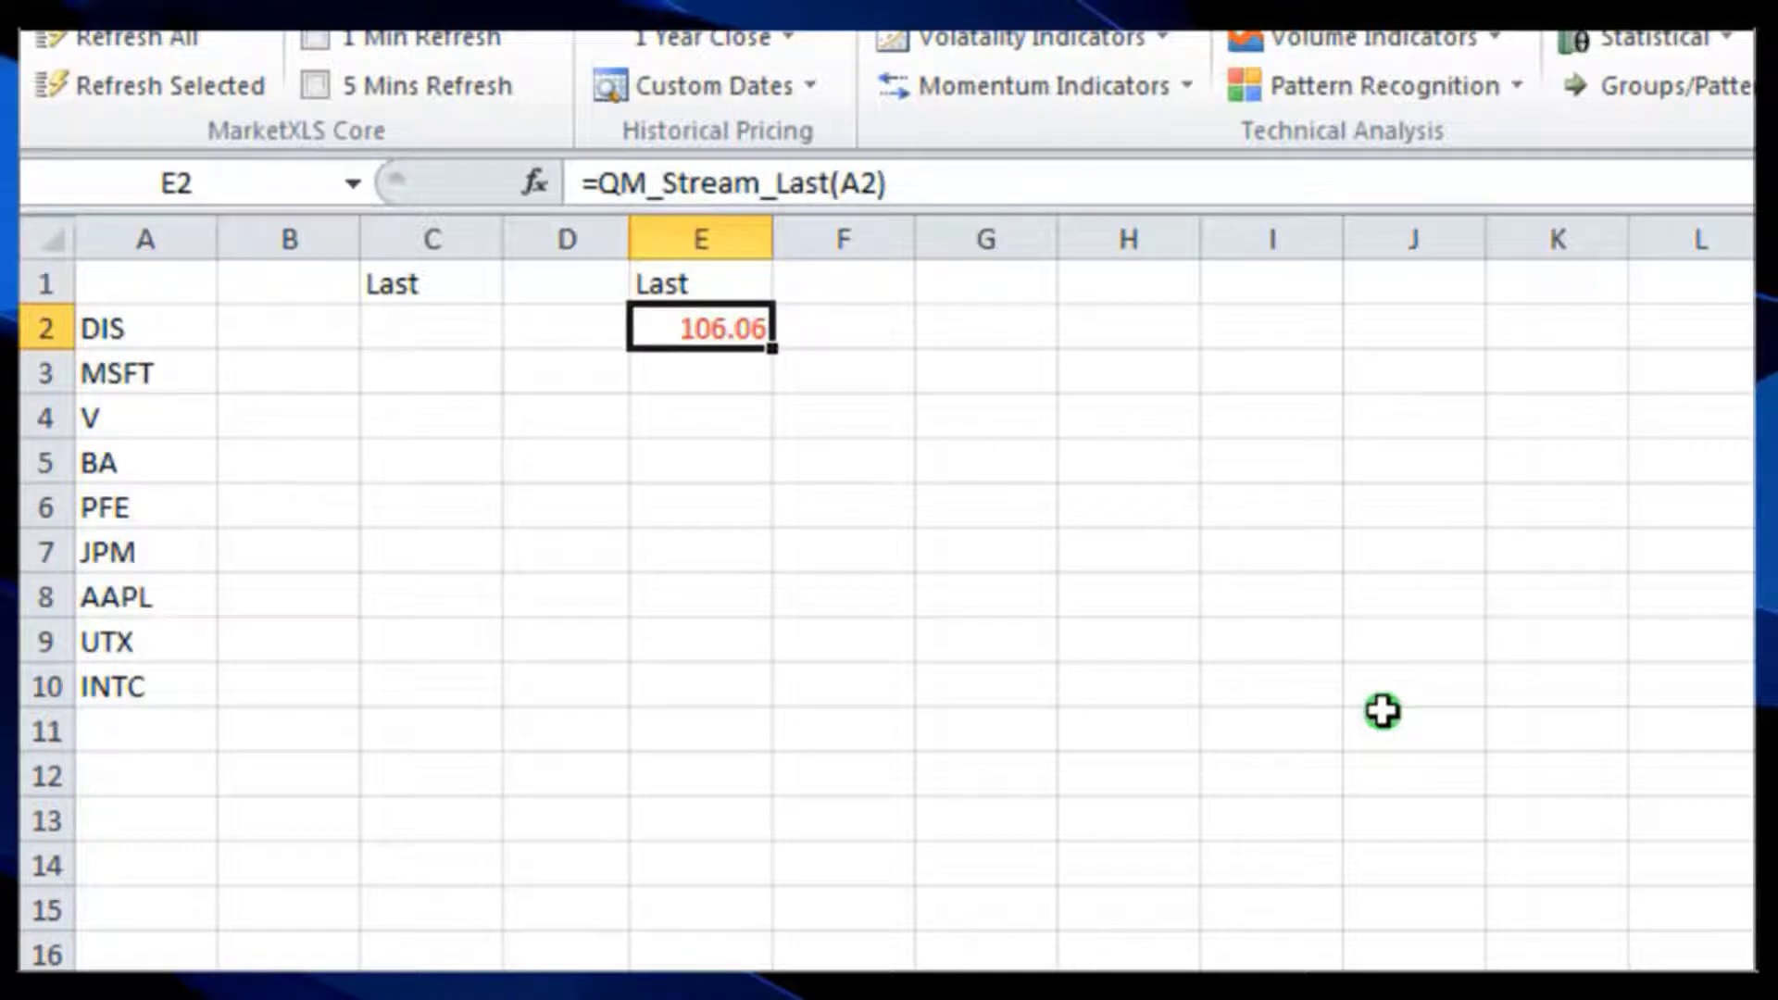
click(894, 405)
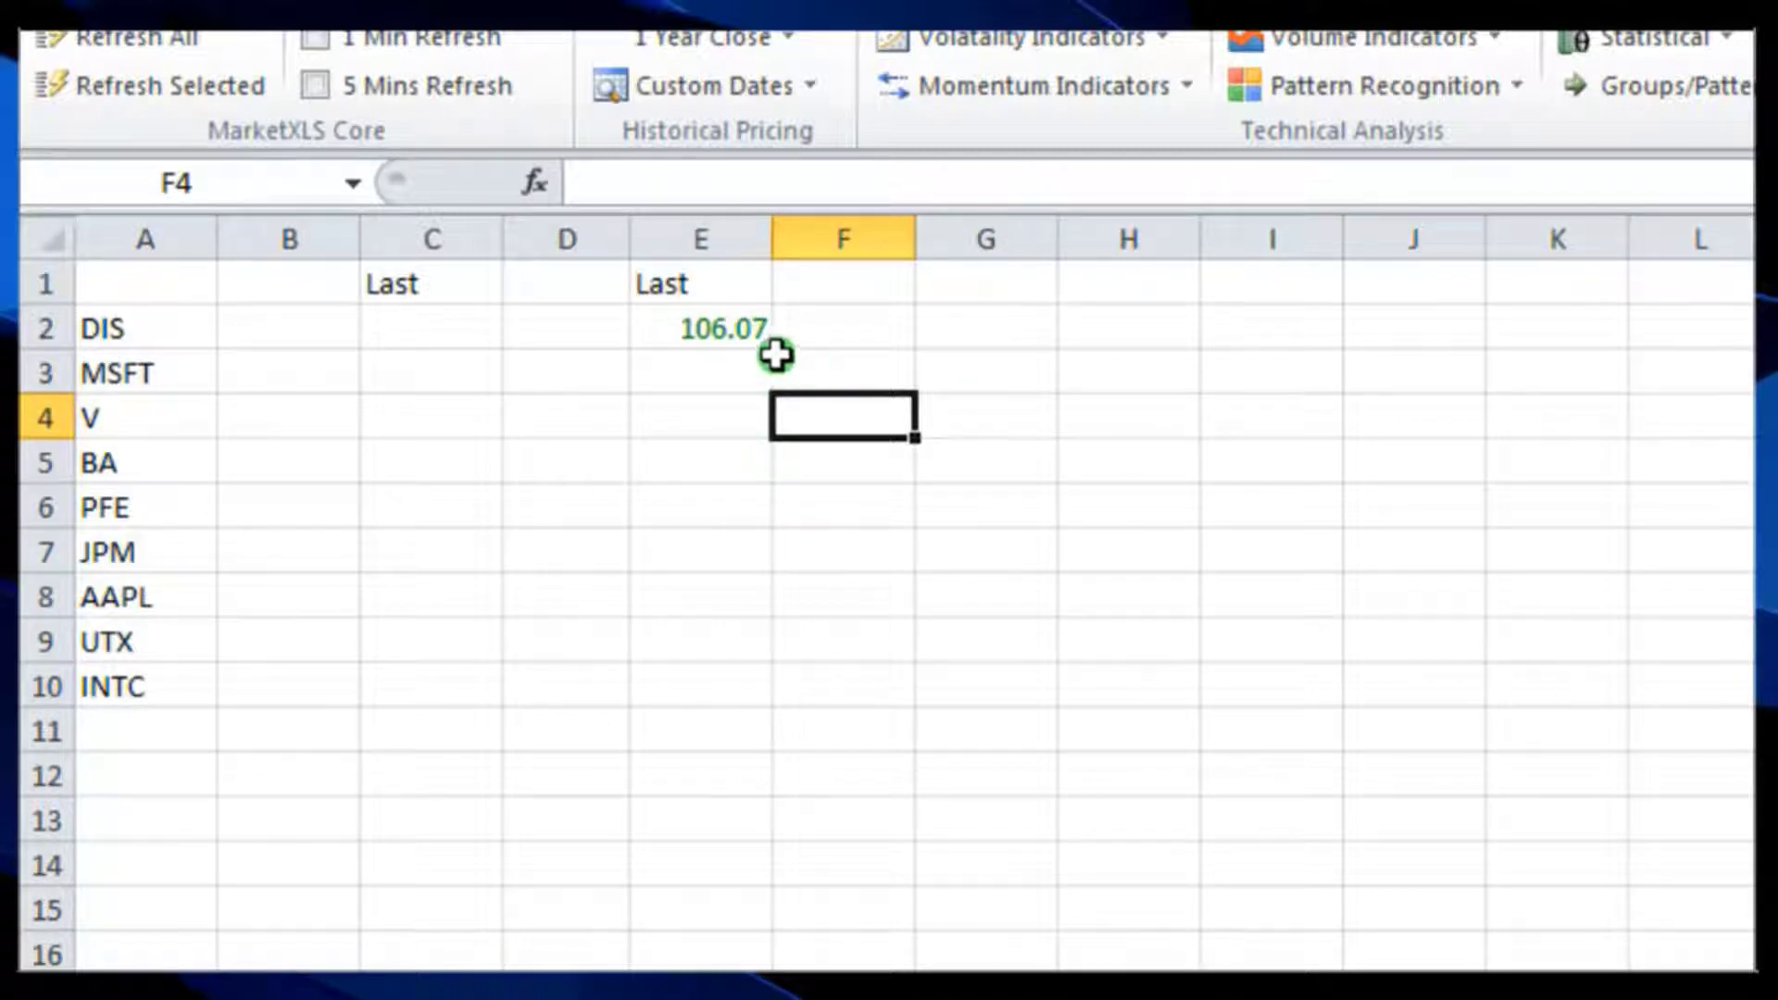
Step: Examine the streaming last price formula in cell E2 and how its value updates
click(730, 328)
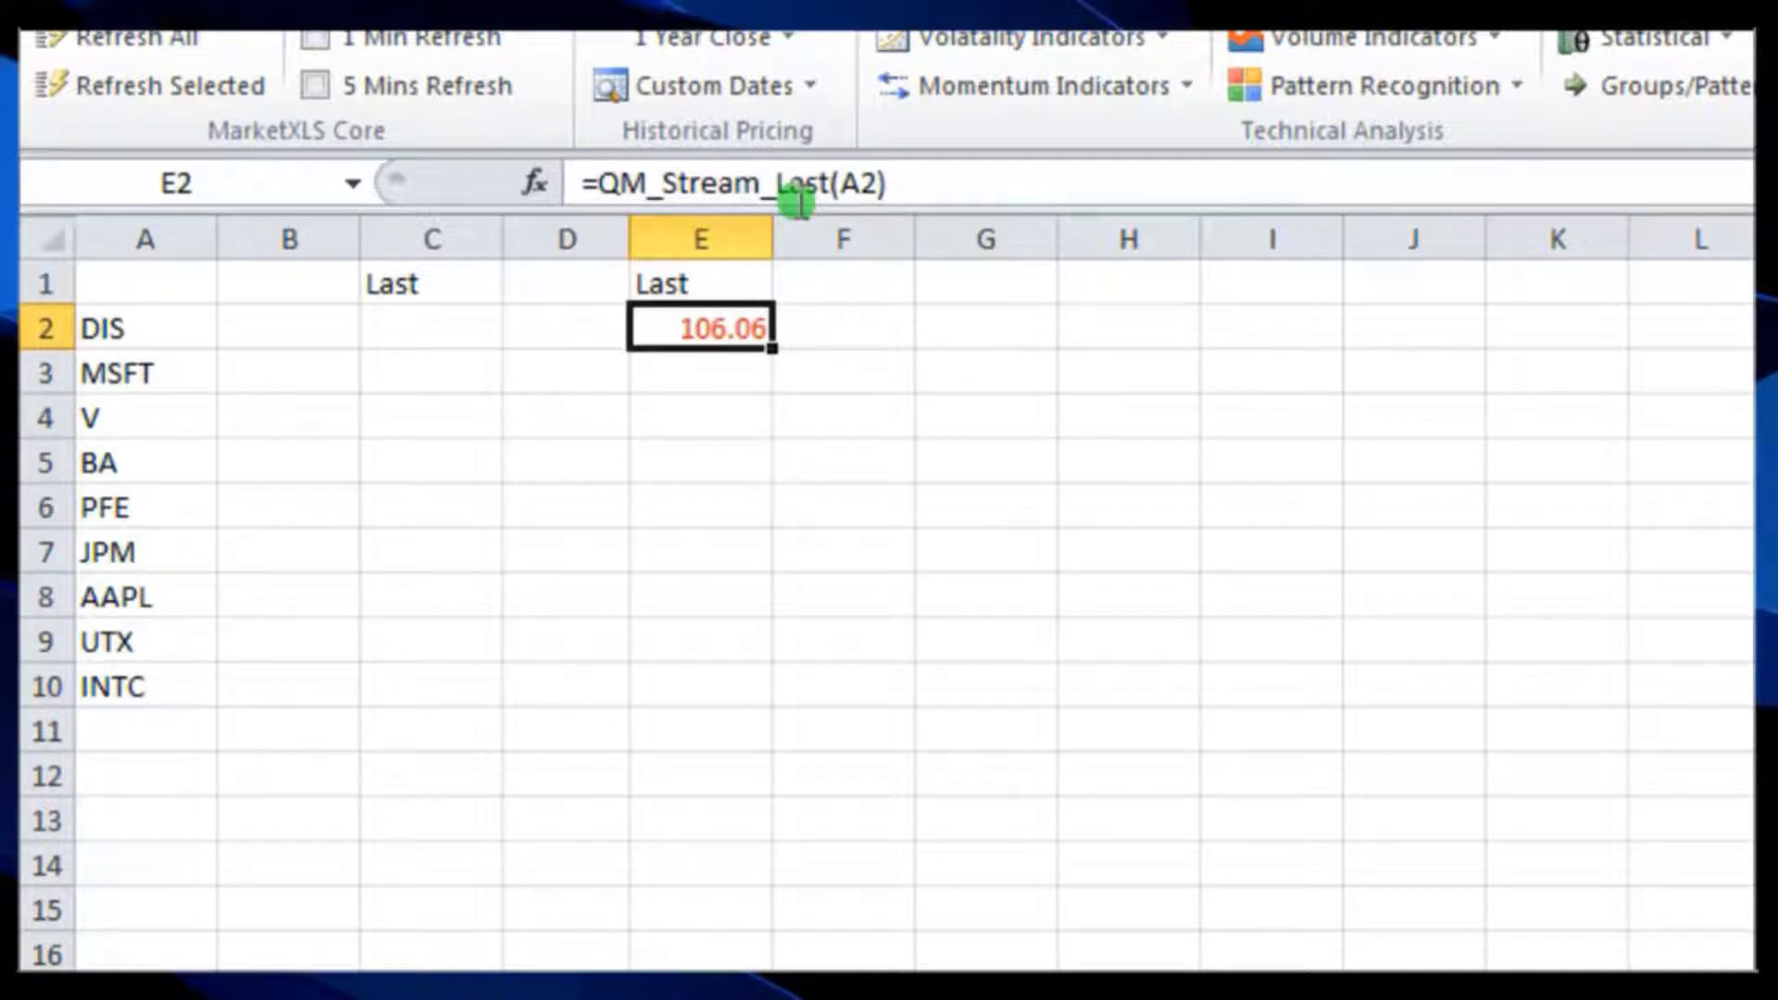
click(917, 182)
drag(917, 182, 597, 182)
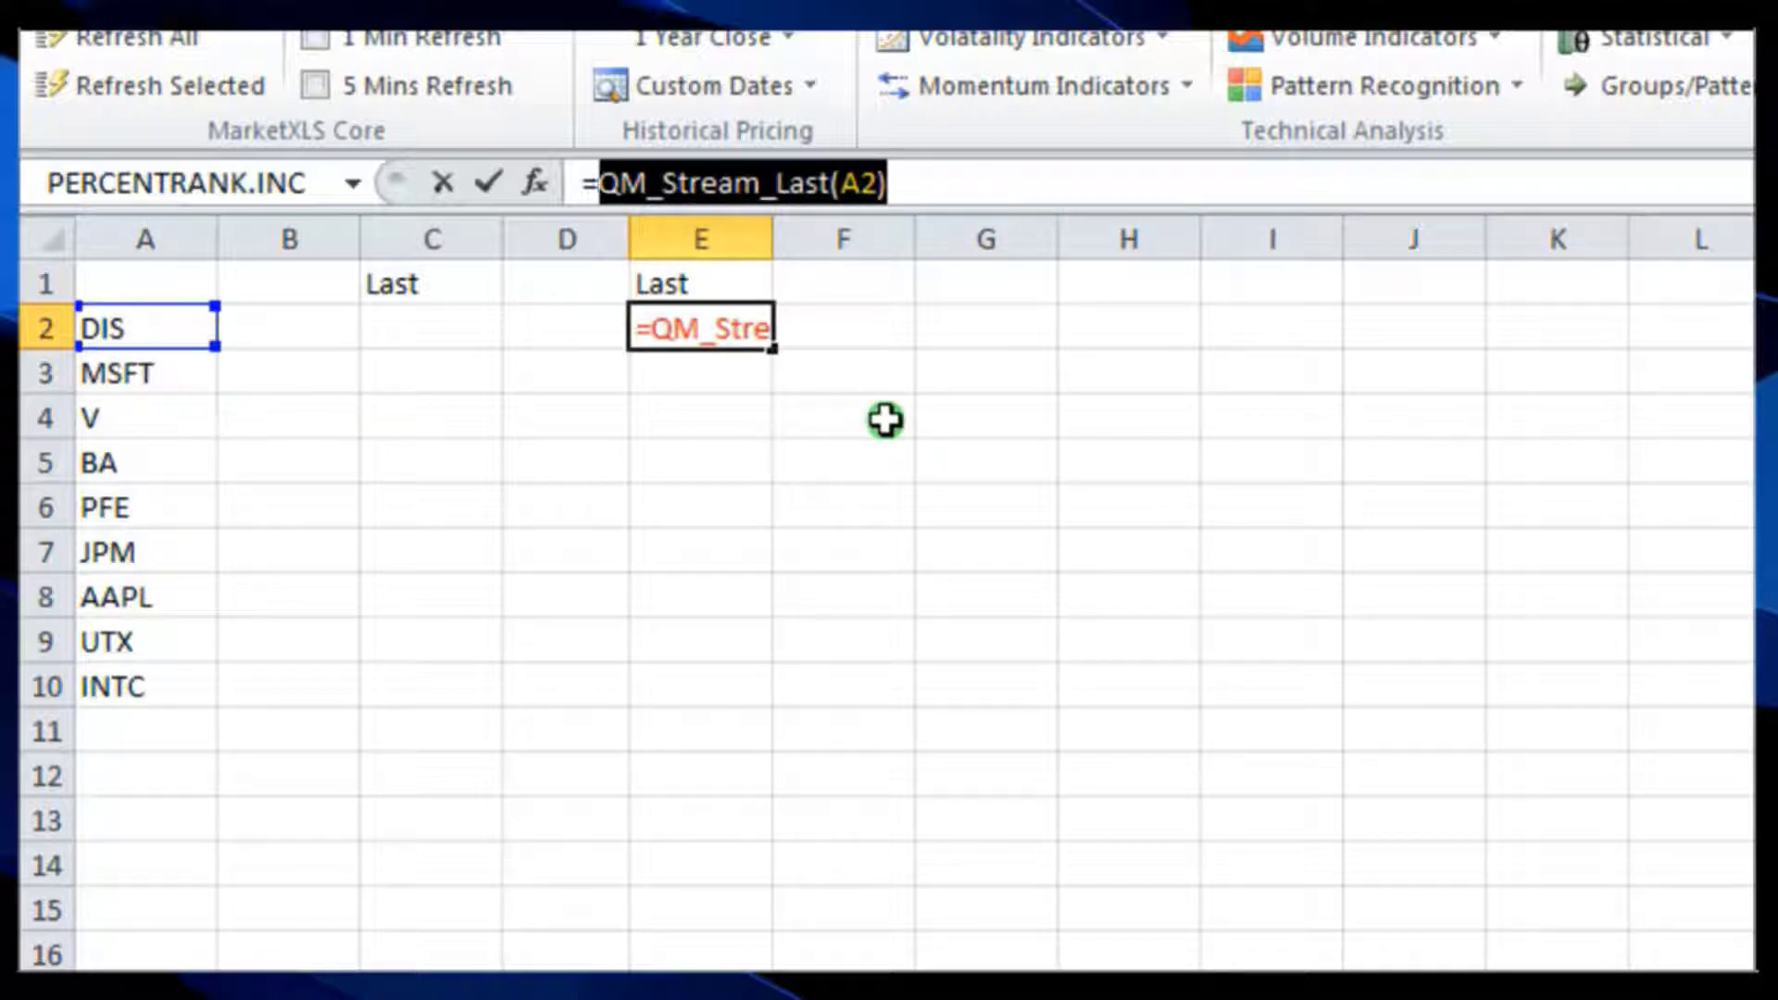
key(ctrl+Return)
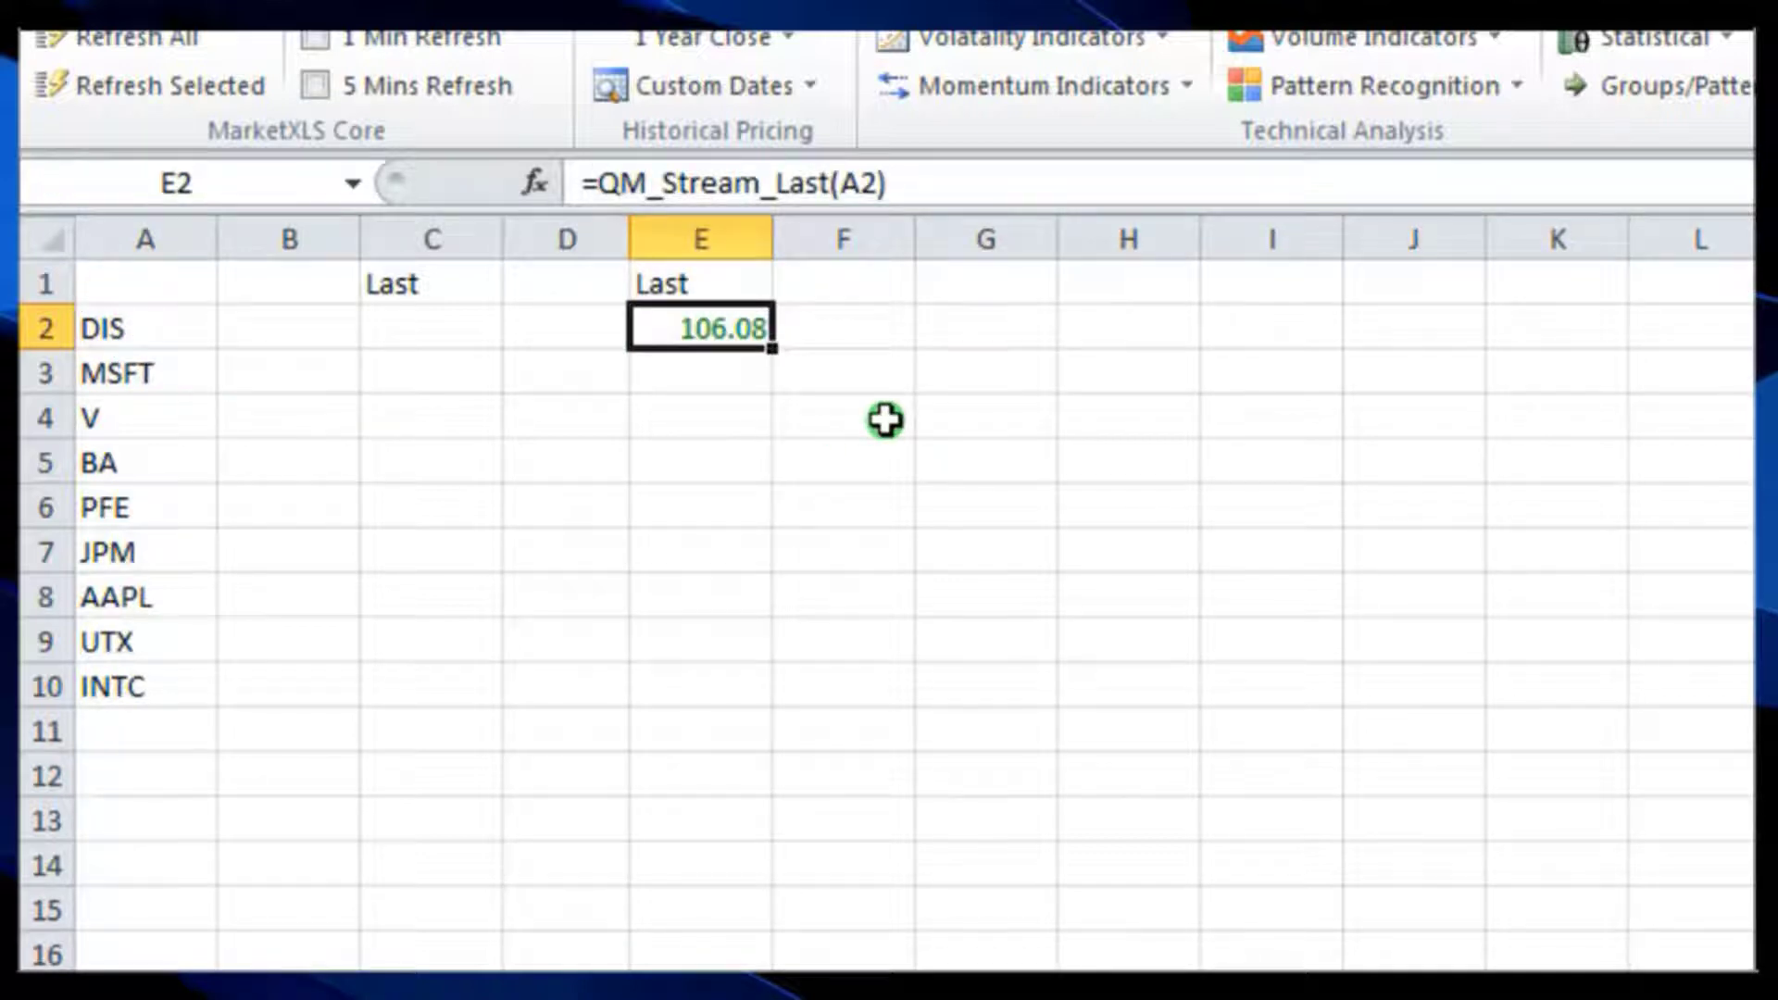
click(886, 418)
click(926, 592)
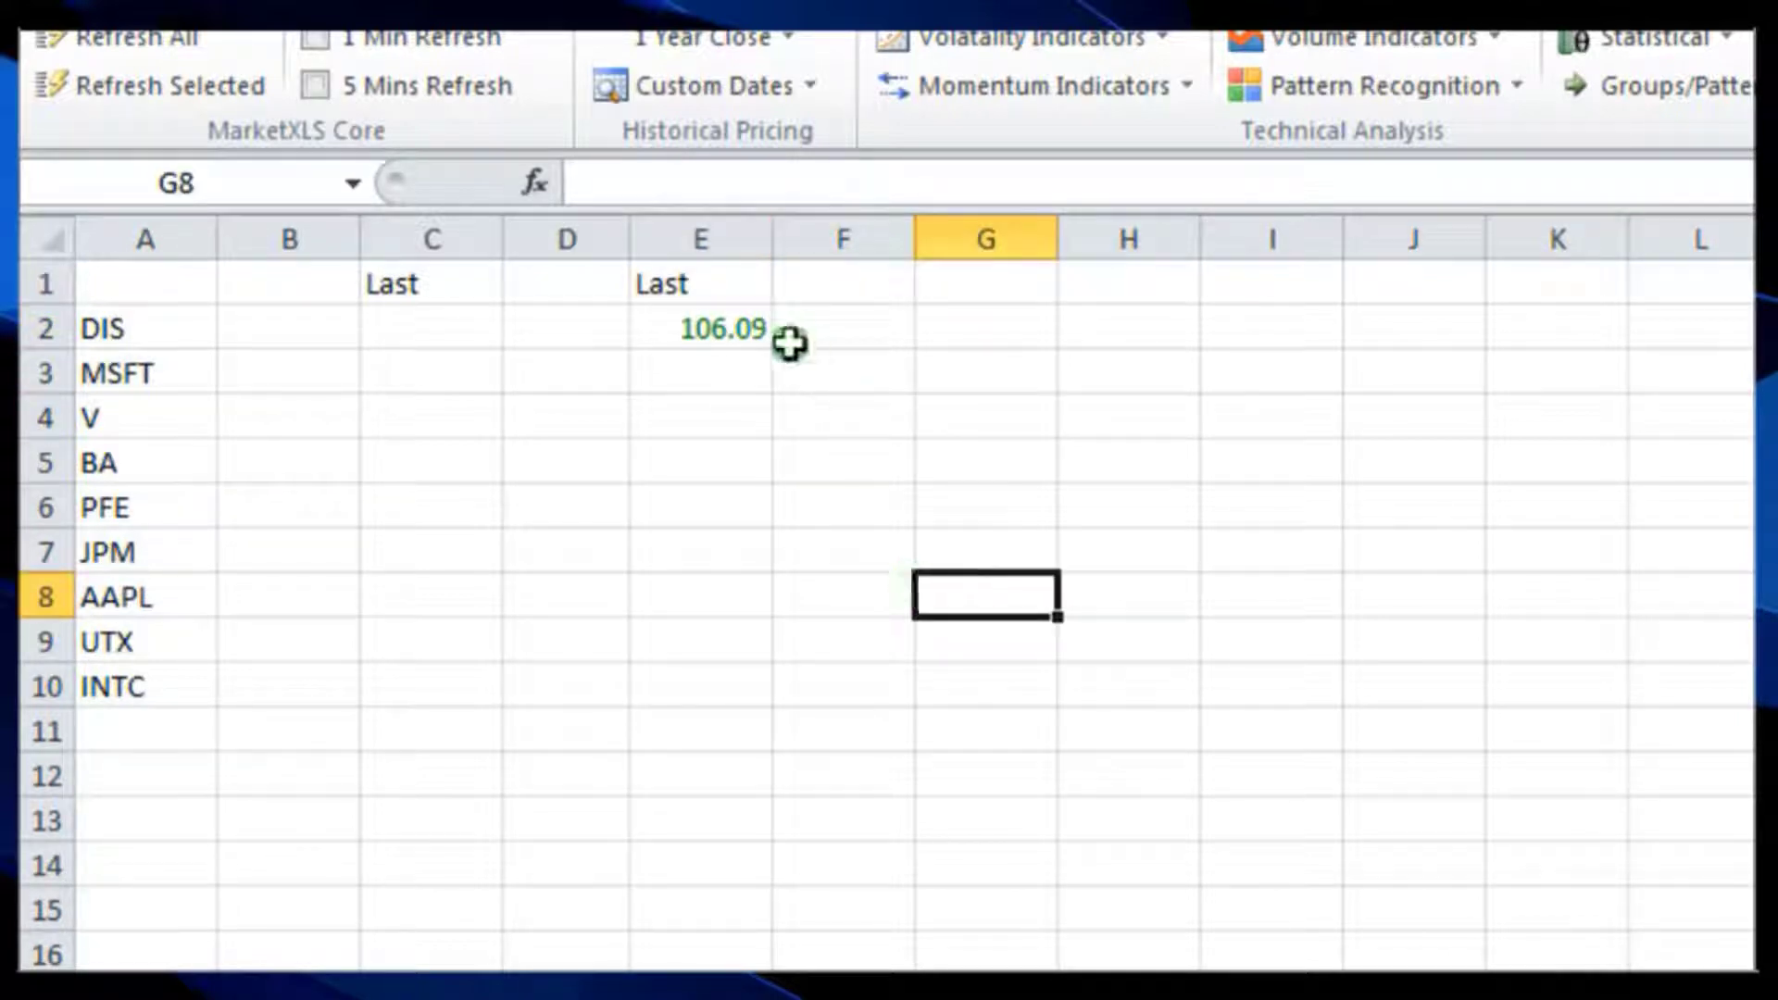
Step: Copy the streaming last price formula from cell E2 to E3:E10 for the remaining symbols
click(750, 333)
right_click(750, 335)
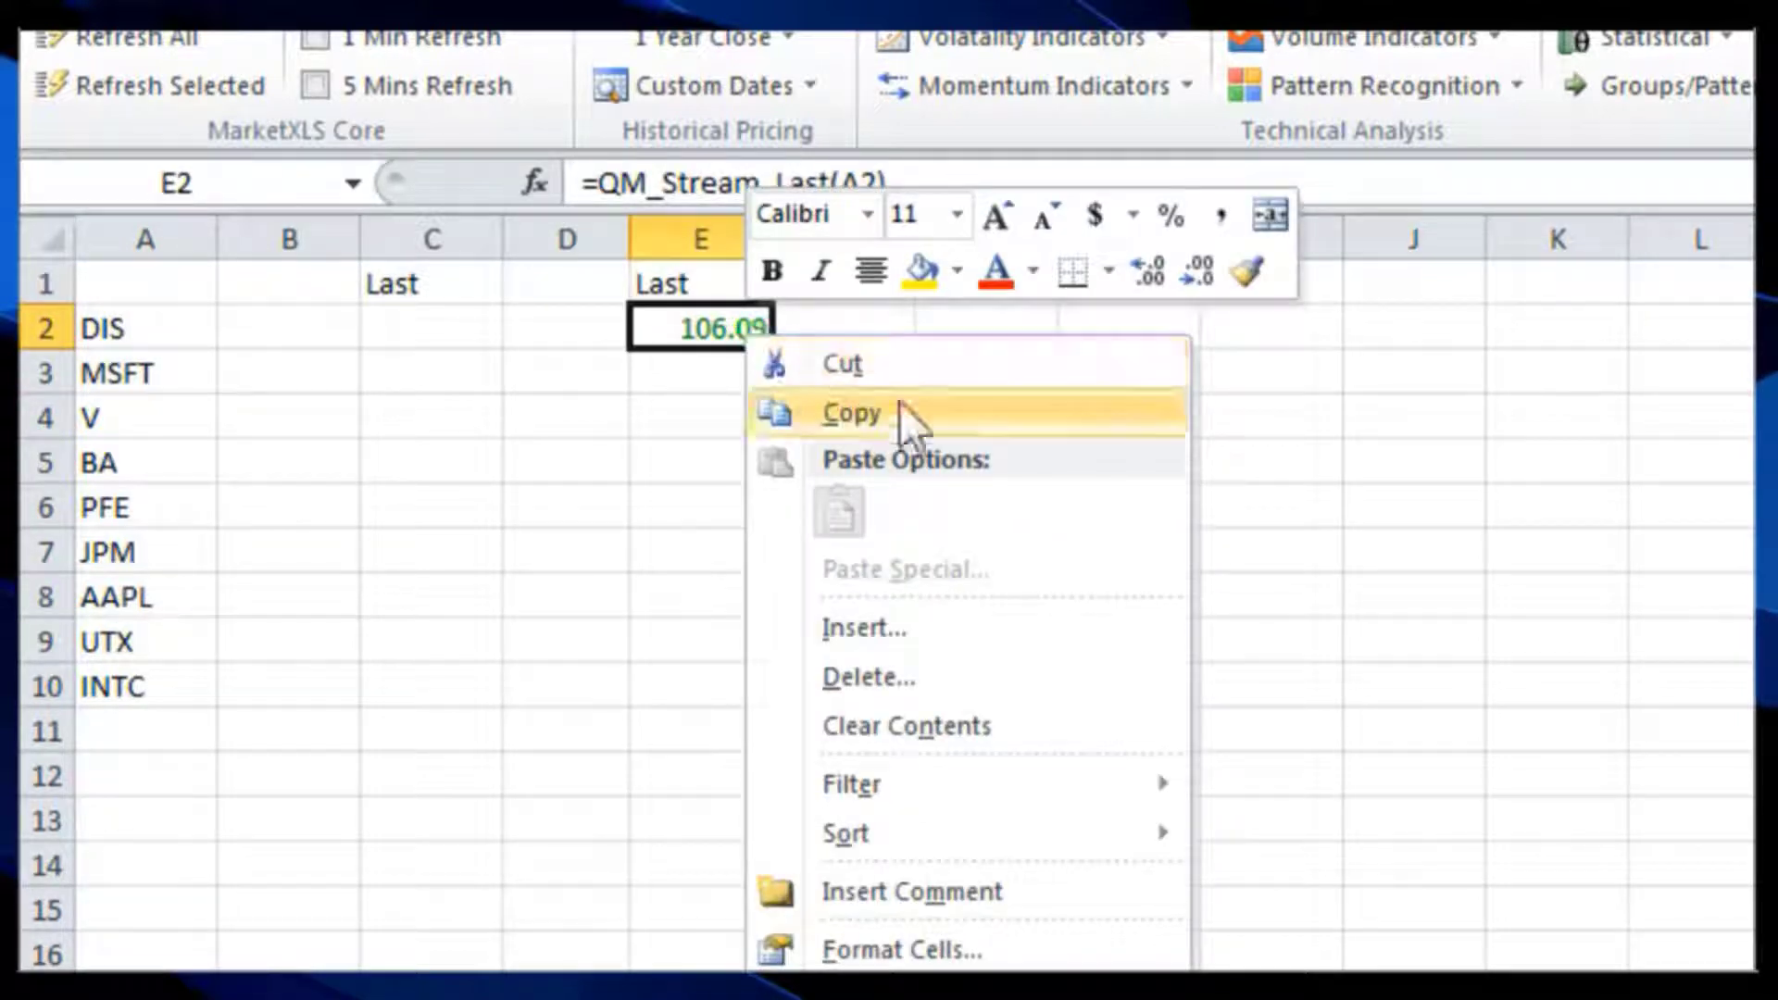
click(919, 413)
drag(735, 369, 710, 671)
right_click(714, 624)
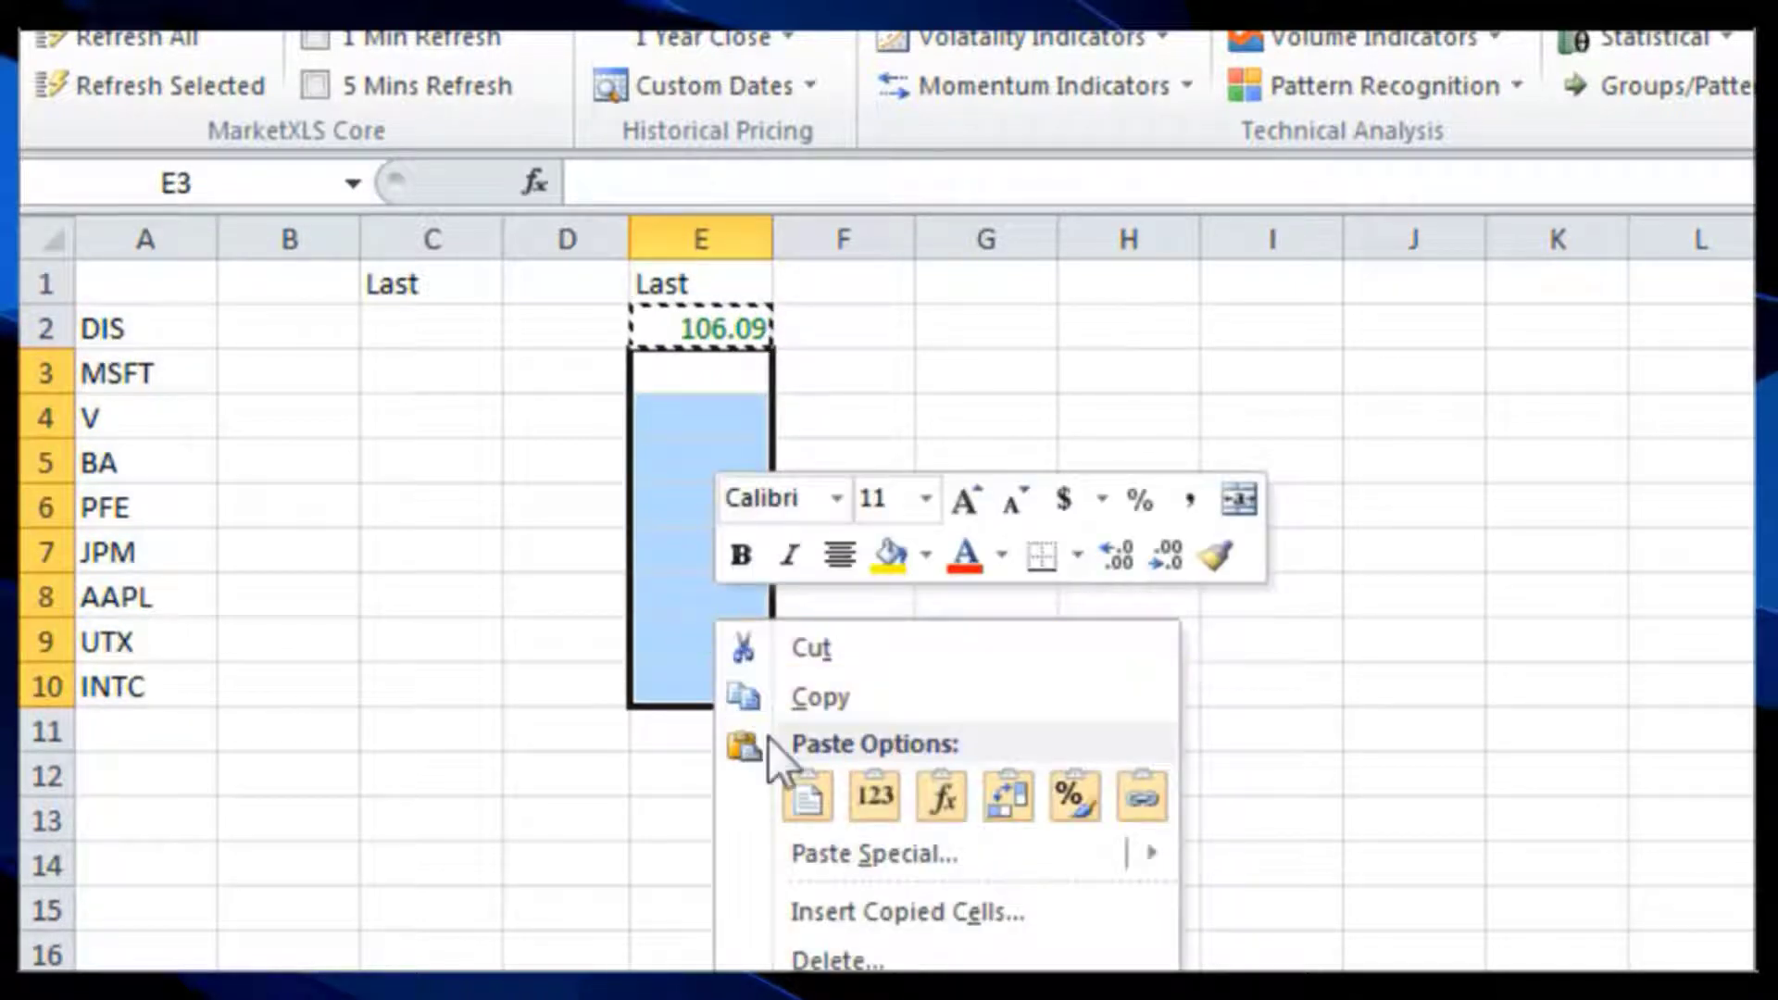
click(804, 789)
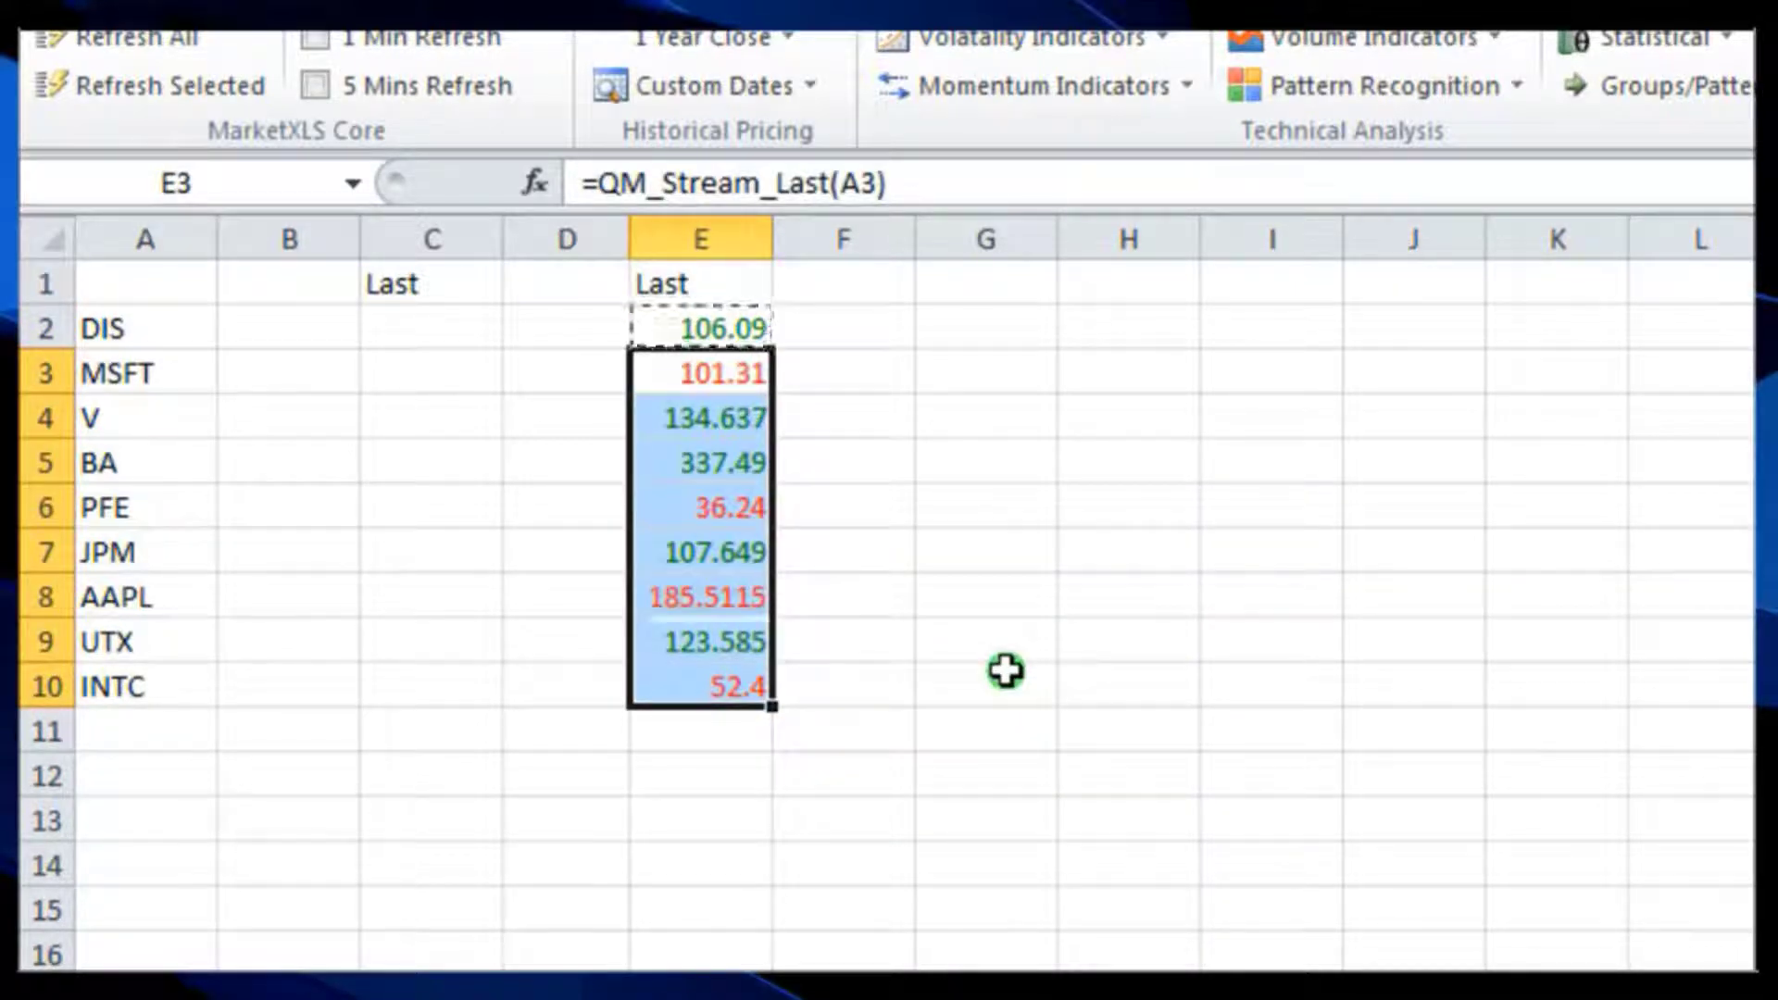
click(1006, 670)
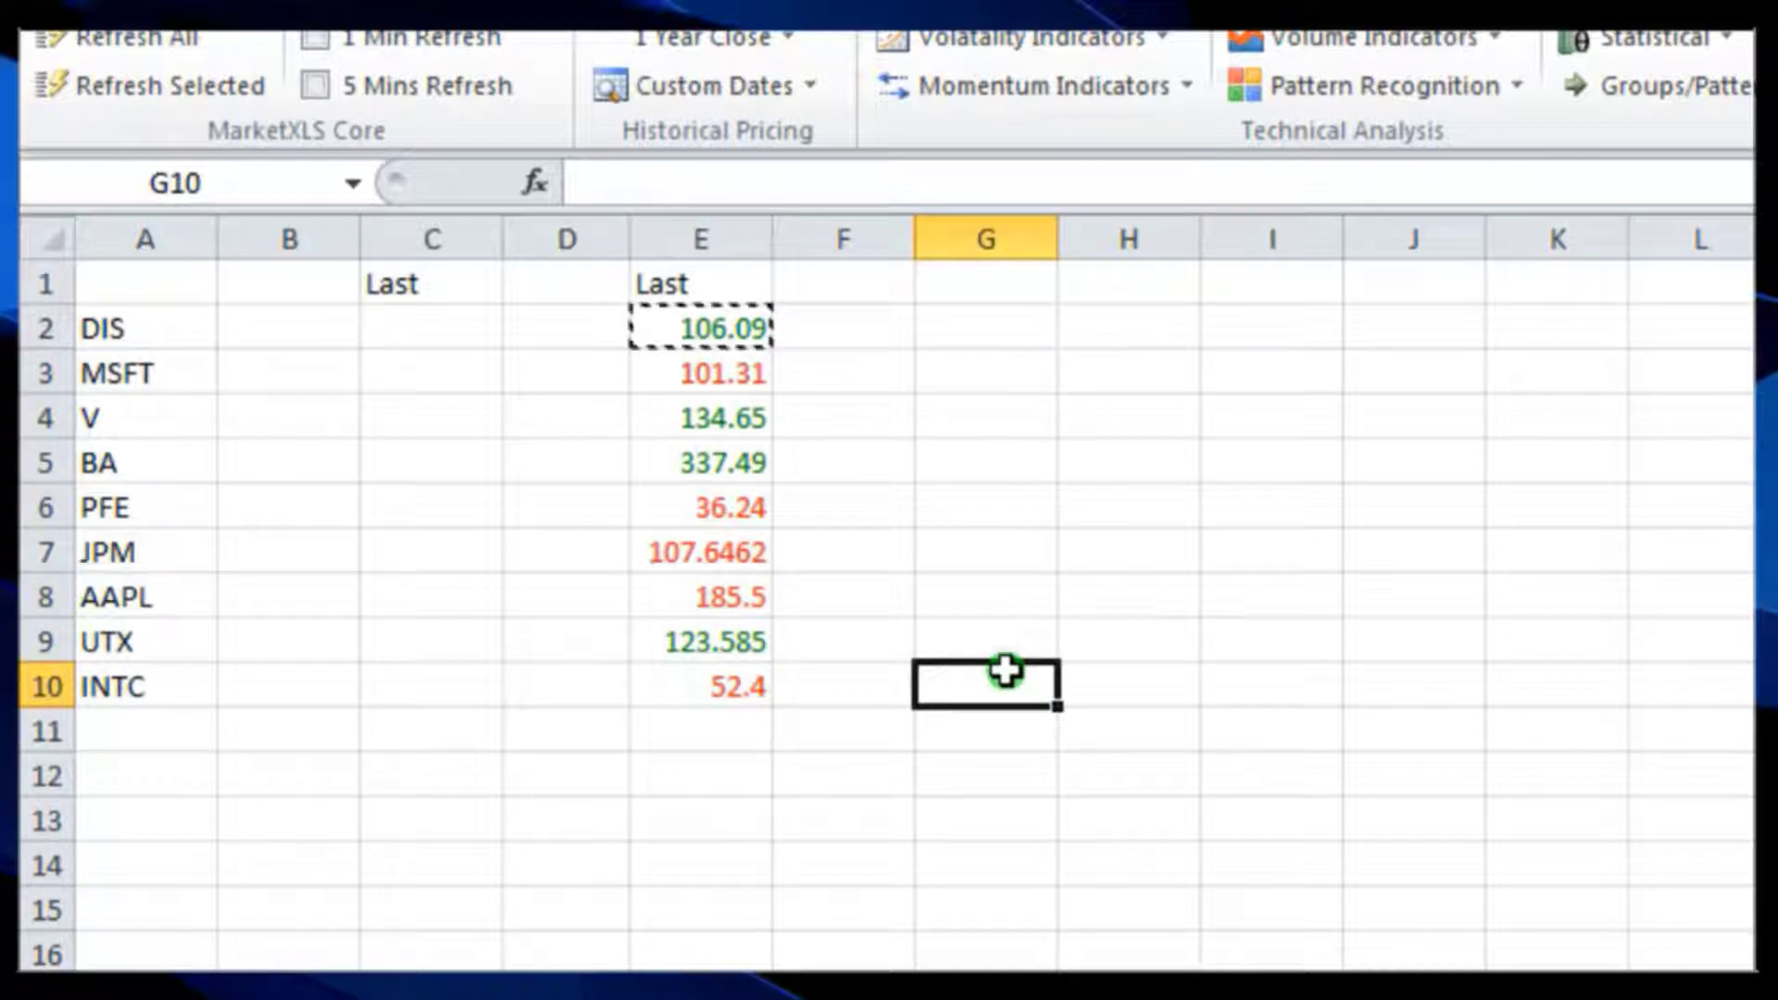
key(Escape)
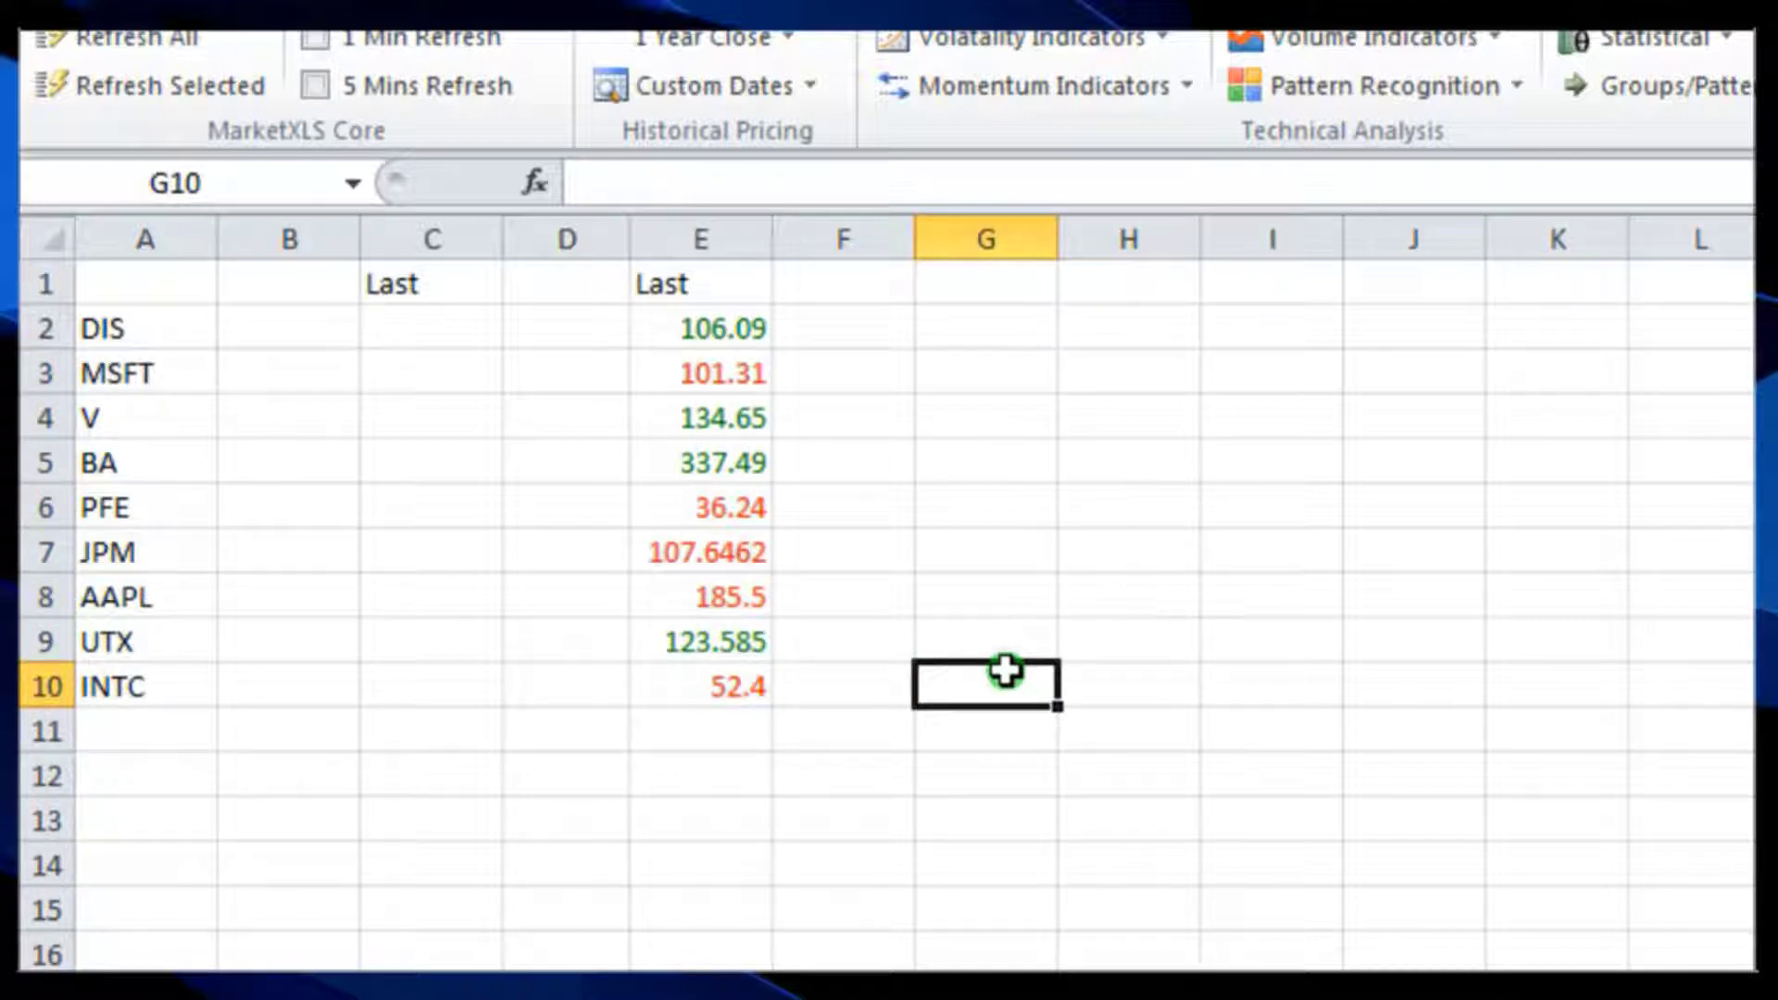